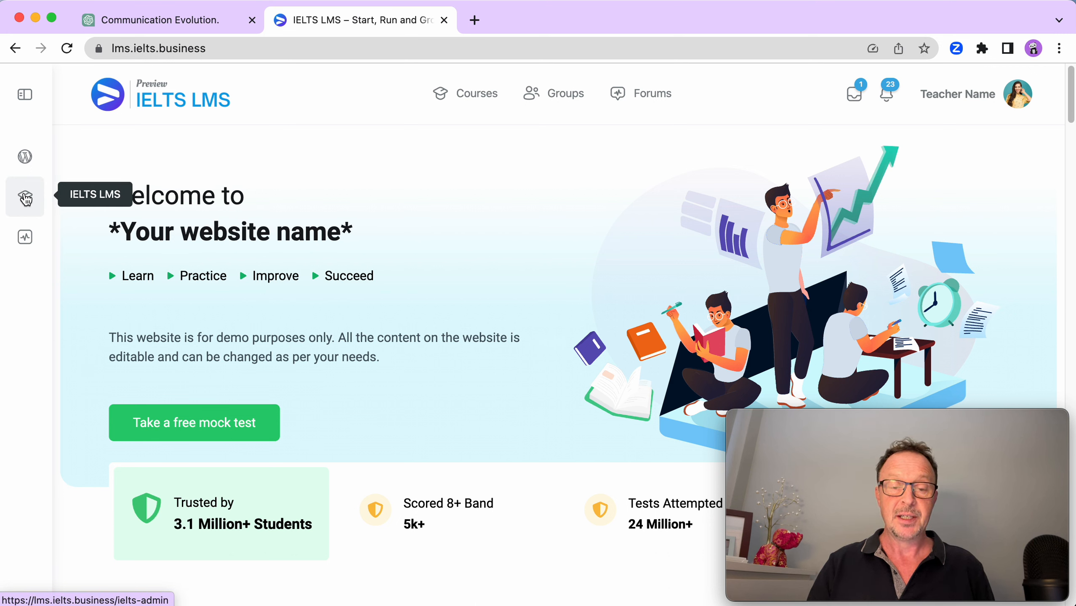
Review the ChatGPT article on communication changes and the IELTS-style multiple choice questions with their answers and explanations.
{"action": "left_click", "coordinate": [155, 19]}
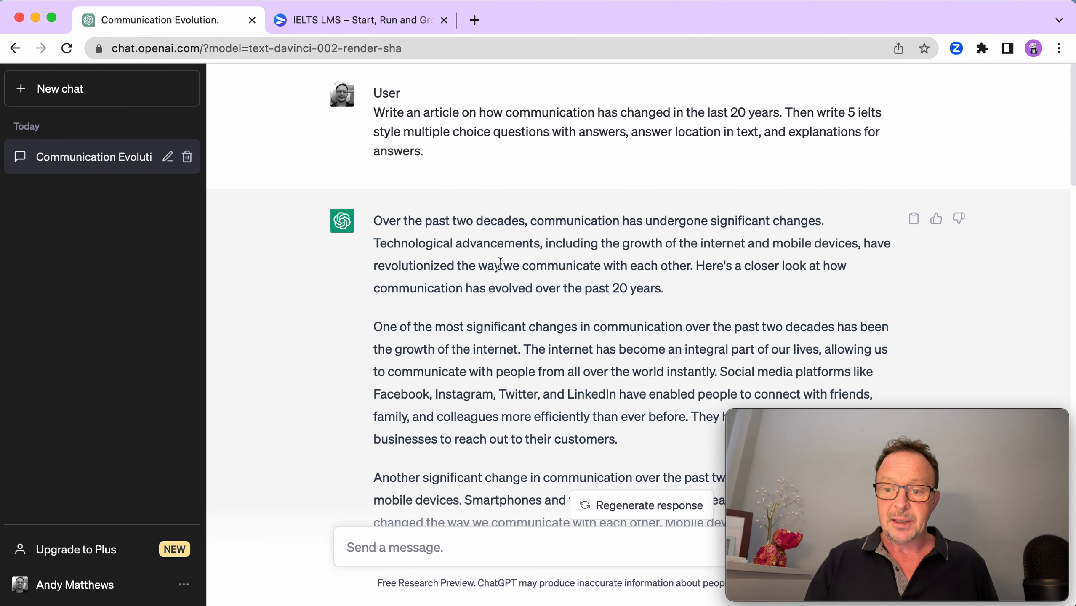
{"action": "scroll", "coordinate": [501, 263], "scroll_direction": "down", "scroll_amount": 2}
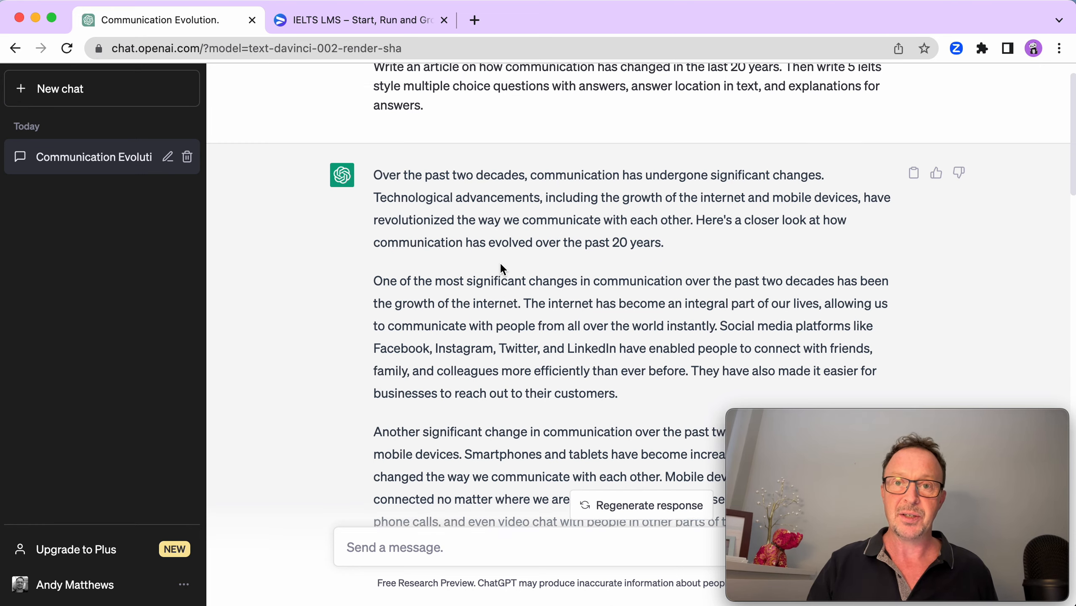
{"action": "scroll", "coordinate": [502, 267], "scroll_direction": "down", "scroll_amount": 5}
{"action": "scroll", "coordinate": [501, 263], "scroll_direction": "down", "scroll_amount": 15}
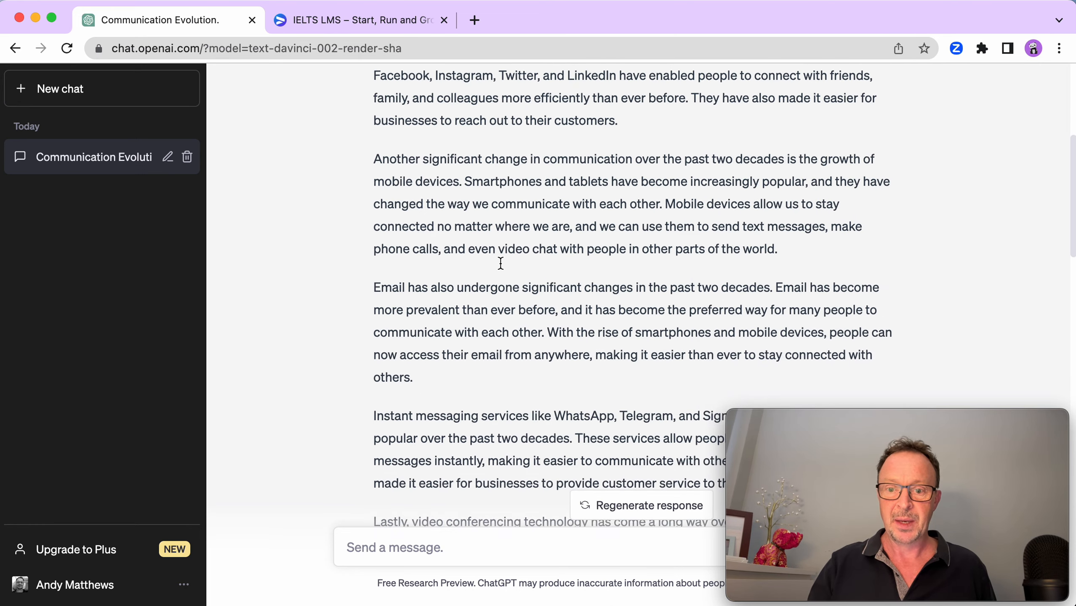
{"action": "scroll", "coordinate": [501, 264], "scroll_direction": "down", "scroll_amount": 2}
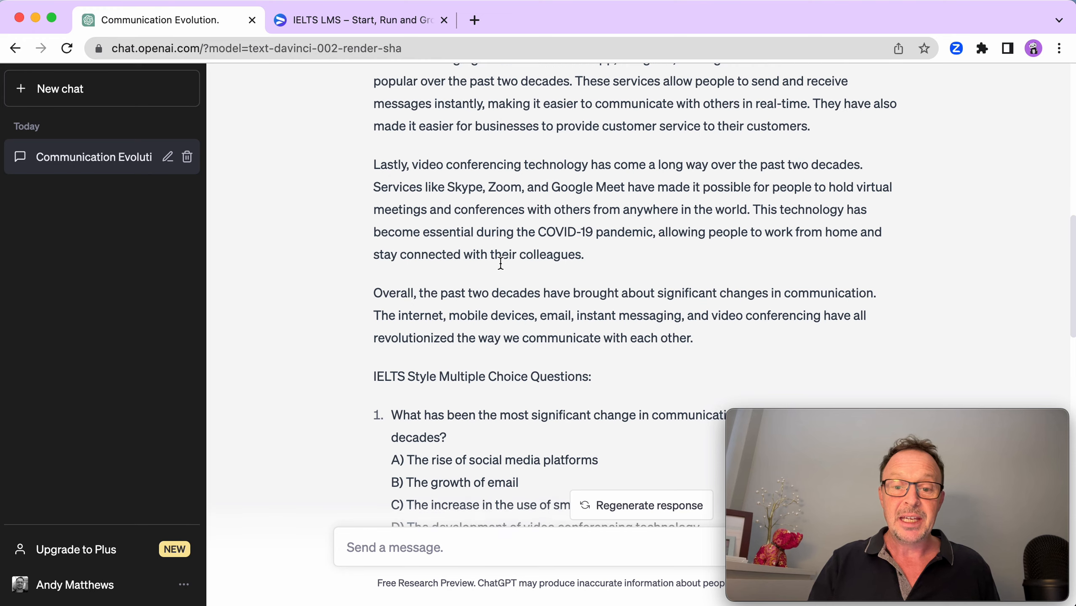
{"action": "scroll", "coordinate": [501, 263], "scroll_direction": "down", "scroll_amount": 4}
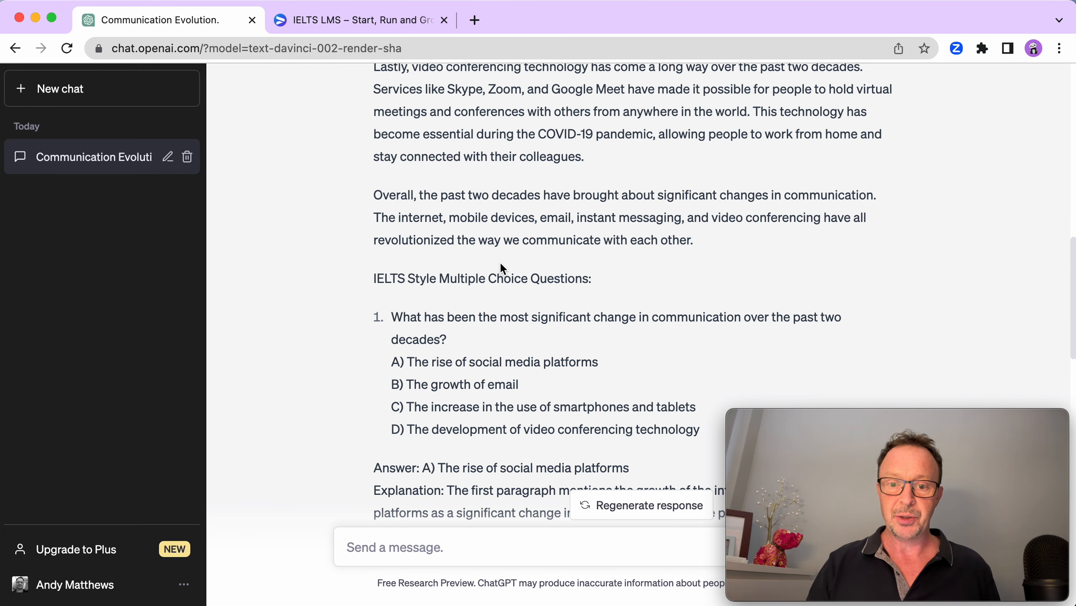
{"action": "scroll", "coordinate": [502, 268], "scroll_direction": "down", "scroll_amount": 2}
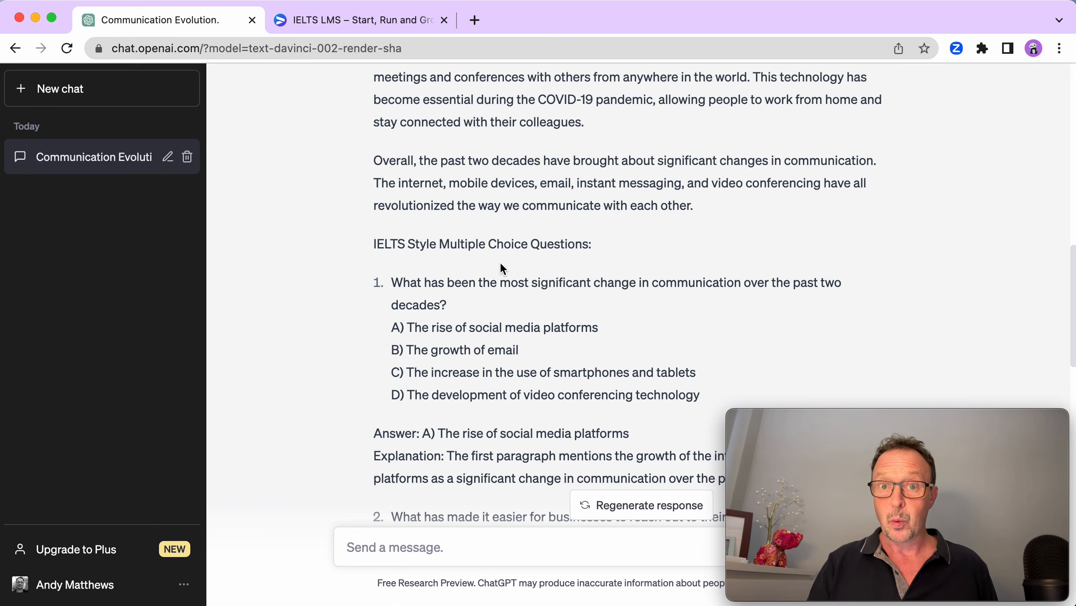
{"action": "scroll", "coordinate": [502, 268], "scroll_direction": "down", "scroll_amount": 10}
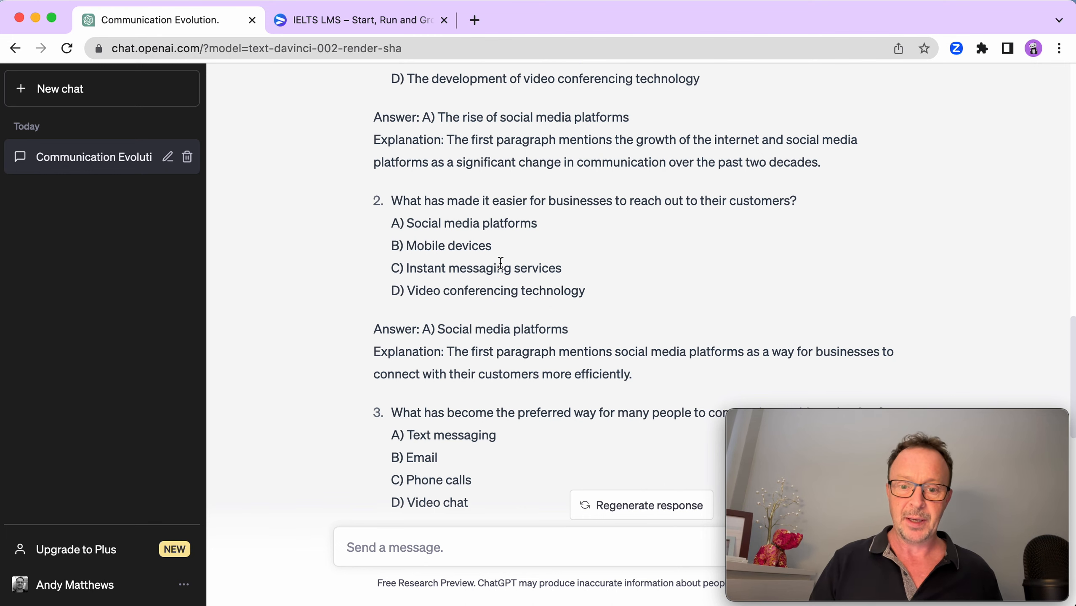
{"action": "scroll", "coordinate": [500, 264], "scroll_direction": "down", "scroll_amount": 15}
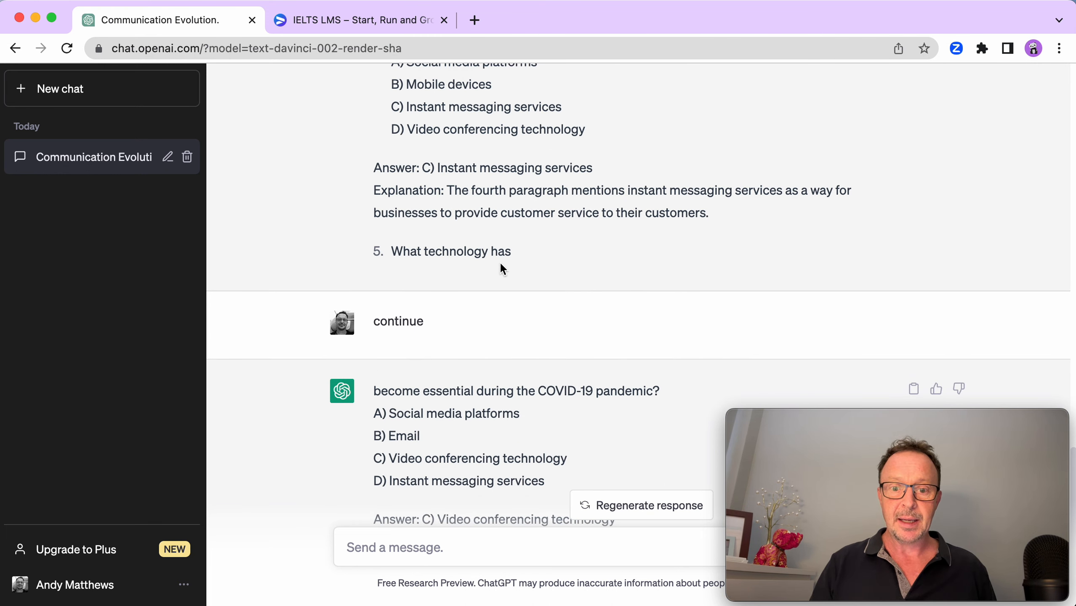
{"action": "scroll", "coordinate": [500, 264], "scroll_direction": "down", "scroll_amount": 4}
{"action": "scroll", "coordinate": [501, 264], "scroll_direction": "up", "scroll_amount": 2}
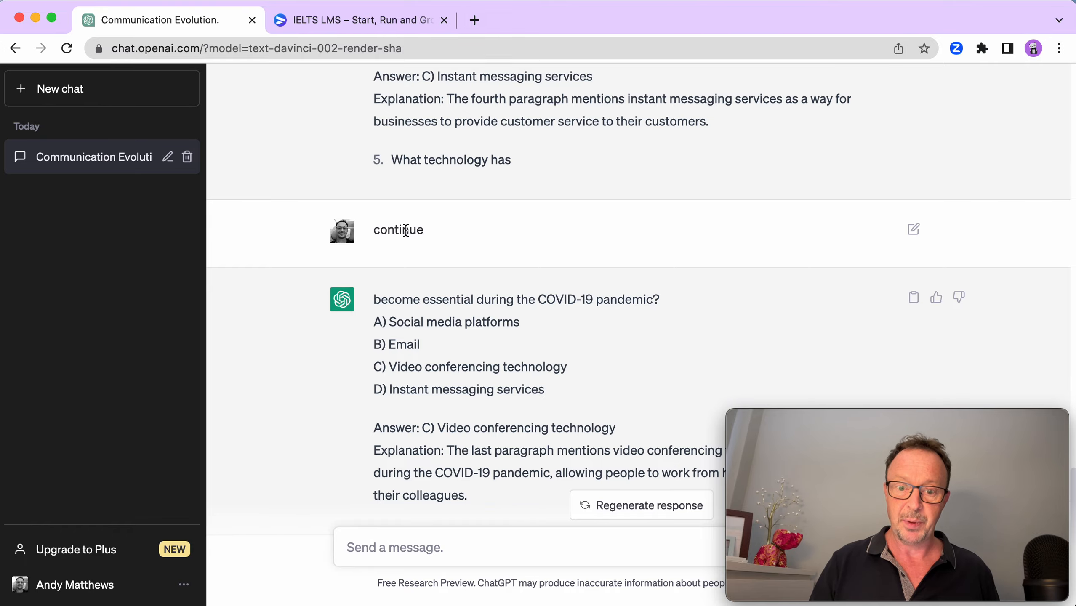
{"action": "scroll", "coordinate": [407, 232], "scroll_direction": "down", "scroll_amount": 1}
{"action": "scroll", "coordinate": [409, 234], "scroll_direction": "up", "scroll_amount": 7}
{"action": "scroll", "coordinate": [408, 235], "scroll_direction": "up", "scroll_amount": 20}
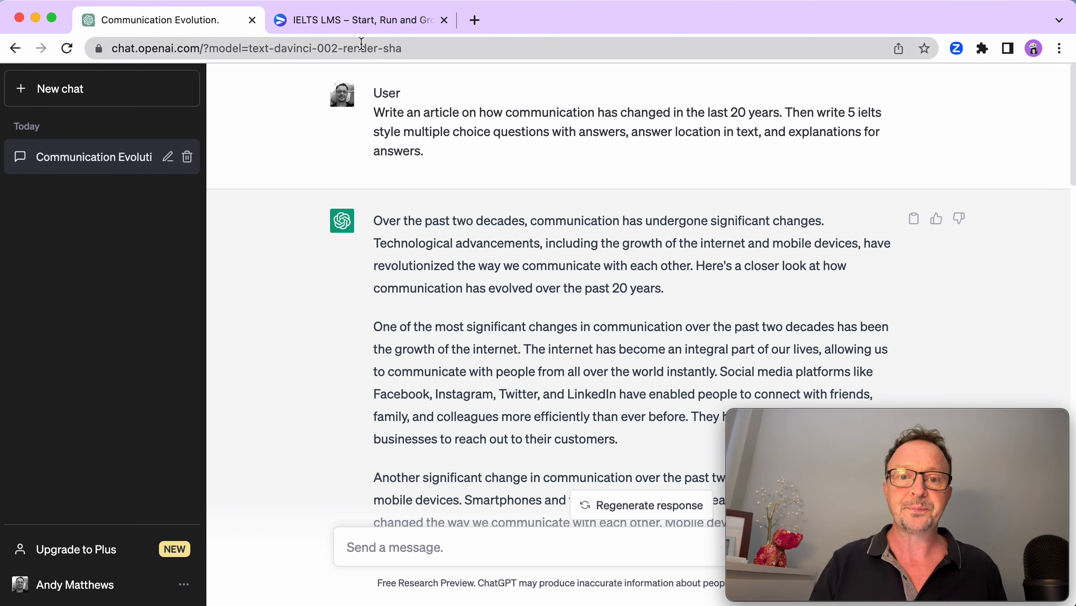
Switch to the IELTS LMS site and open its IELTS LMS admin dashboard in a new browser tab.
{"action": "left_click", "coordinate": [347, 22]}
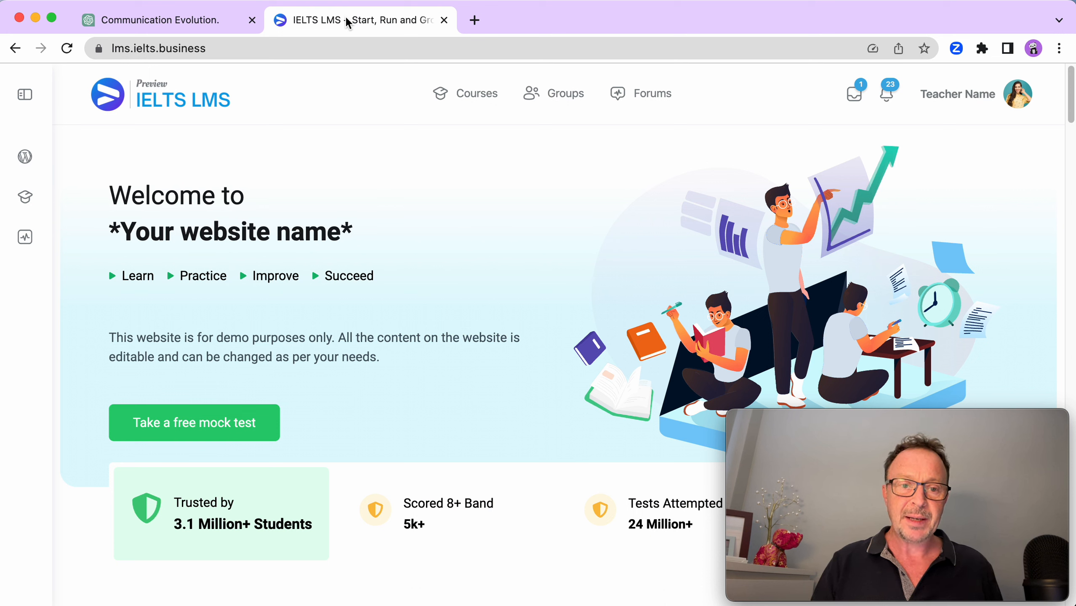
{"action": "right_click", "coordinate": [29, 208]}
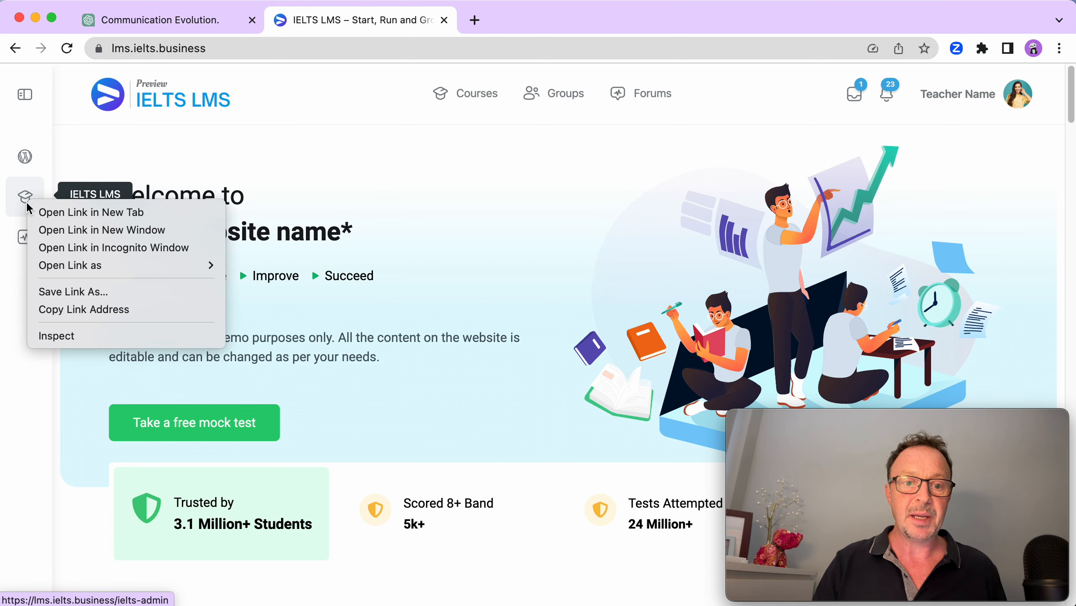
{"action": "left_click", "coordinate": [62, 217]}
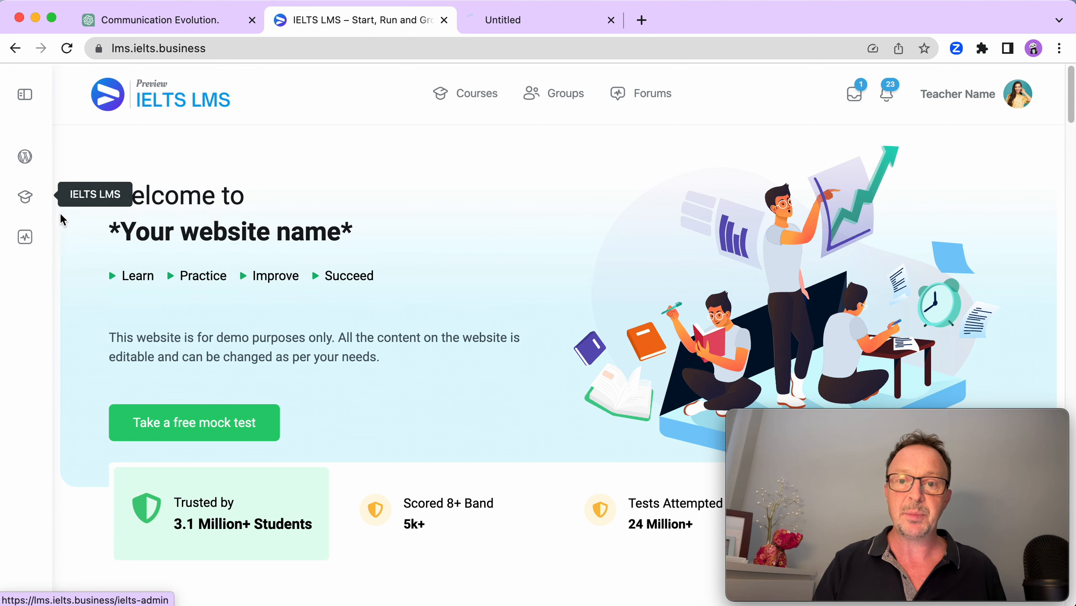
{"action": "left_click", "coordinate": [507, 20]}
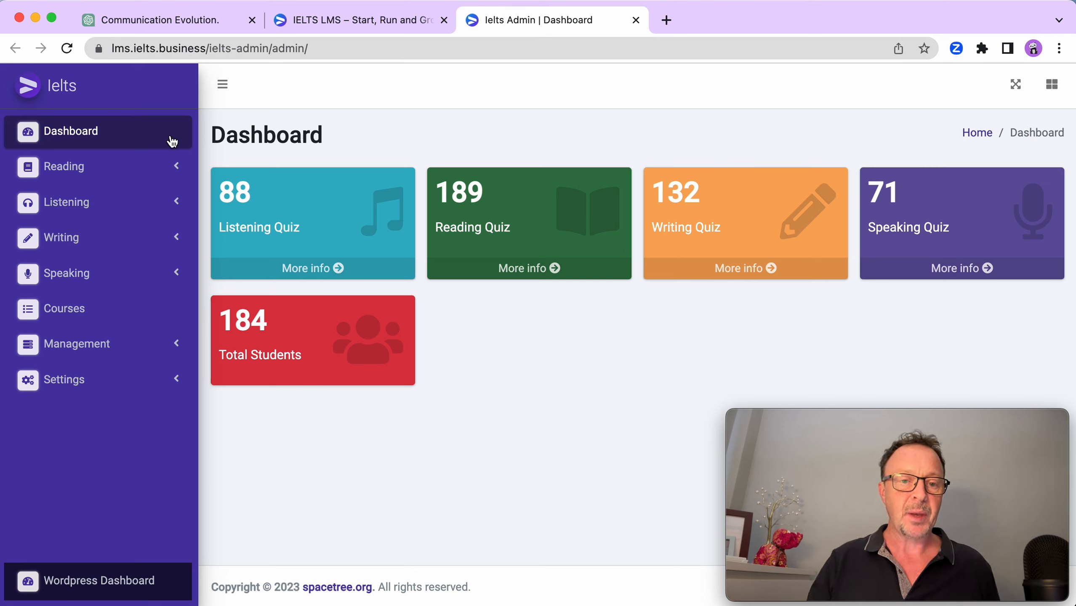
Start a new reading quiz and title it "Comms Rev Demo".
{"action": "left_click", "coordinate": [180, 166]}
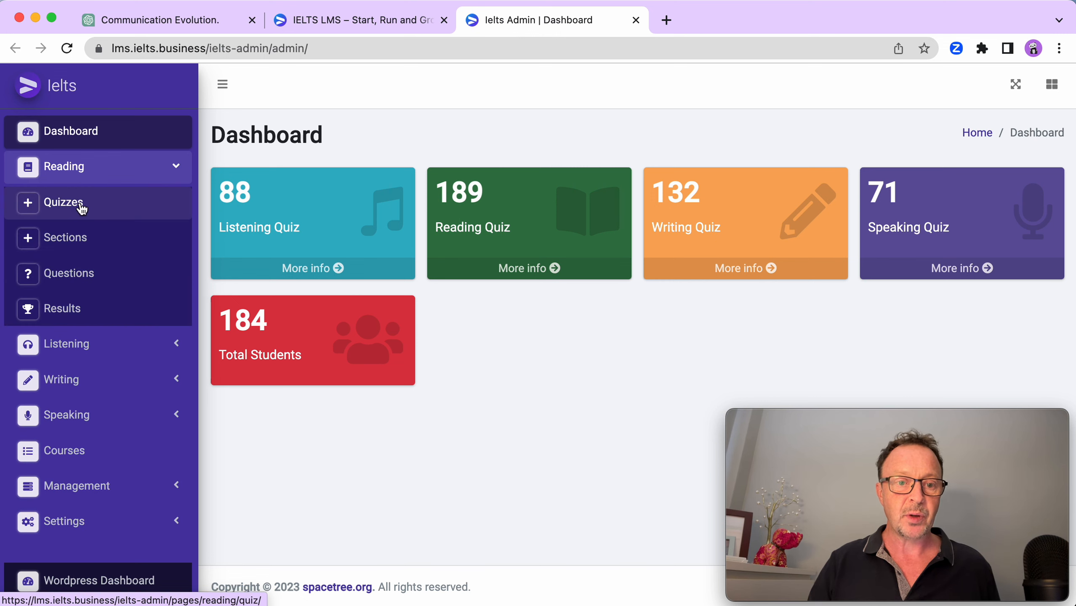
{"action": "left_click", "coordinate": [80, 209]}
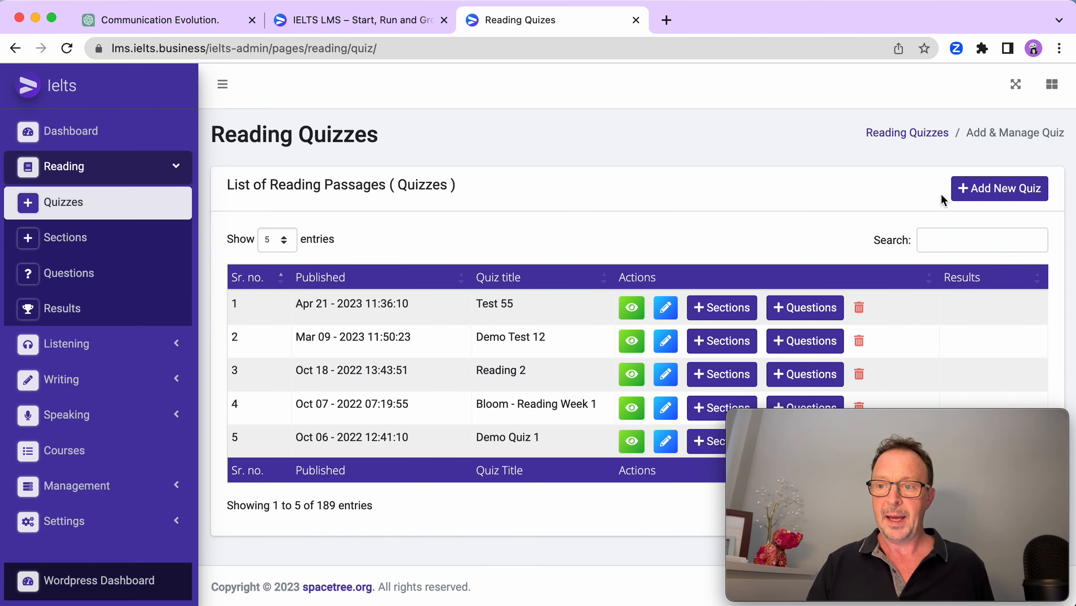
{"action": "left_click", "coordinate": [1003, 189]}
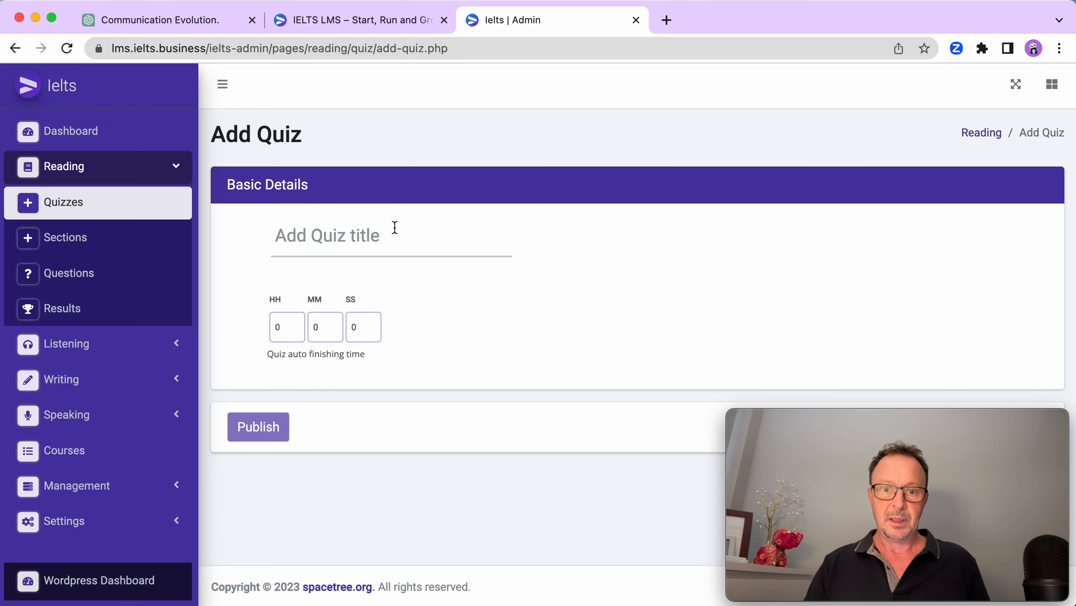
{"action": "left_click", "coordinate": [363, 228]}
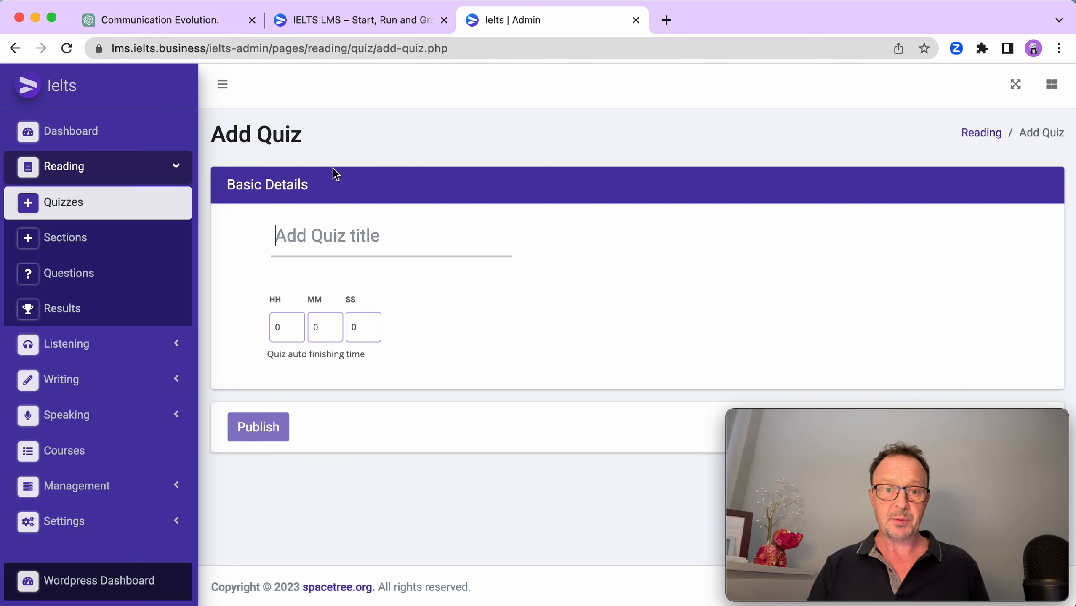
{"action": "type", "text": "C"}
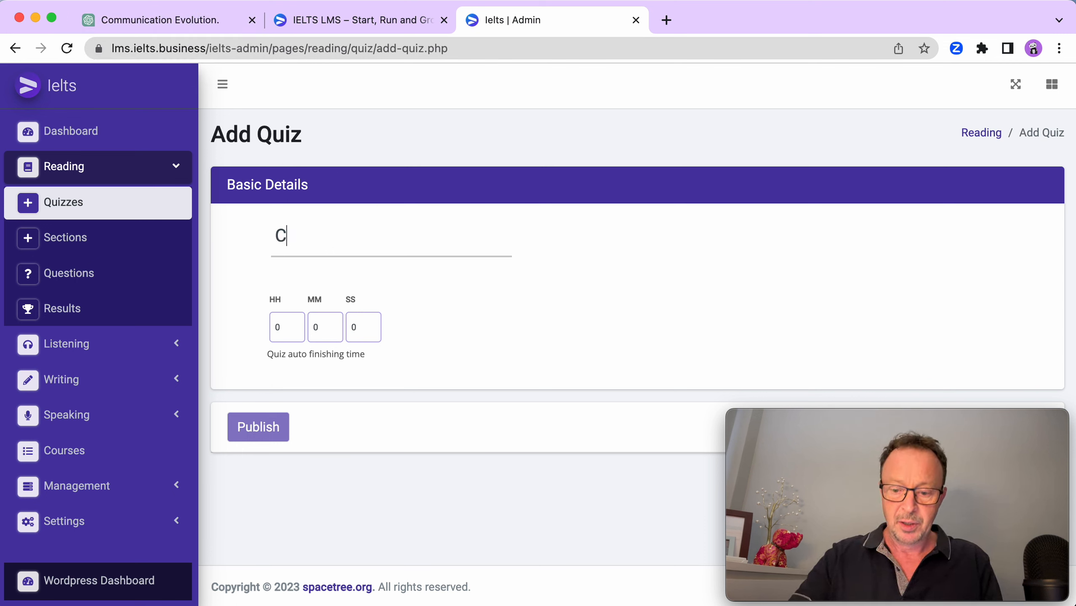
{"action": "type", "text": "omms Re"}
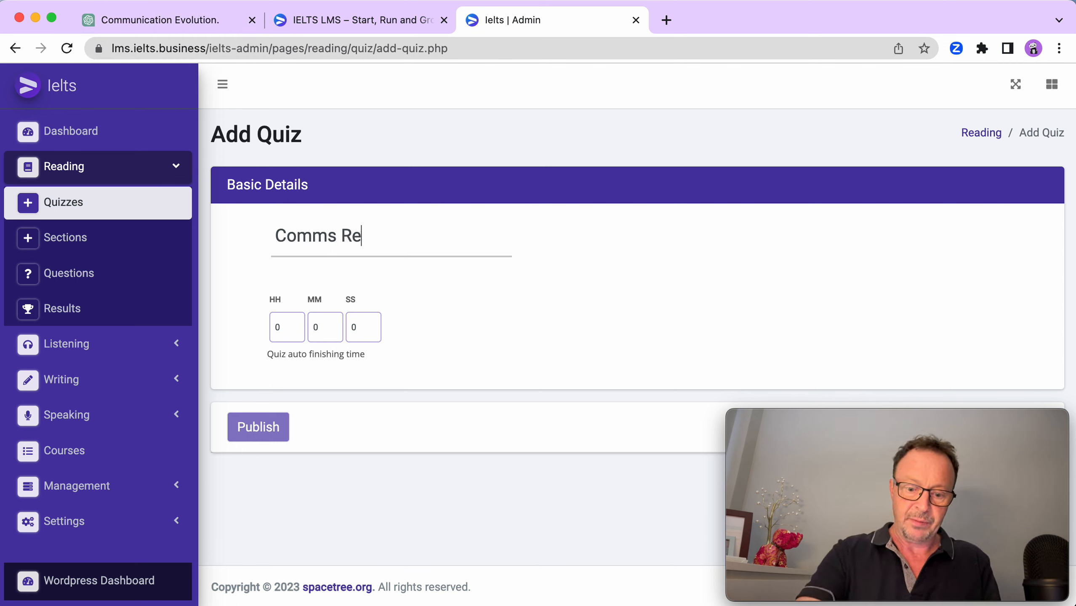
{"action": "type", "text": "v De"}
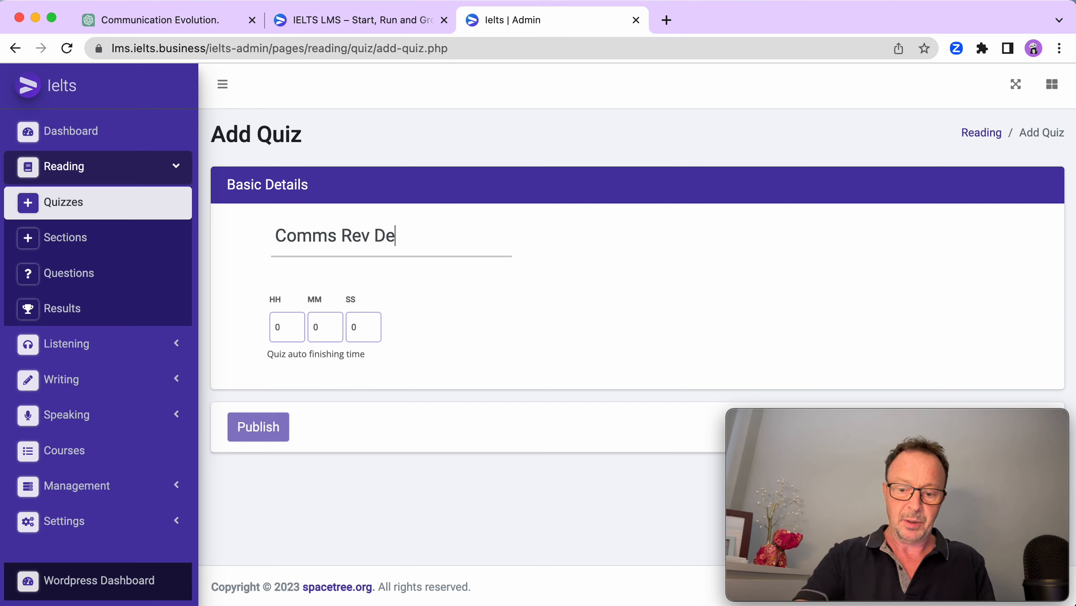
{"action": "type", "text": "mo"}
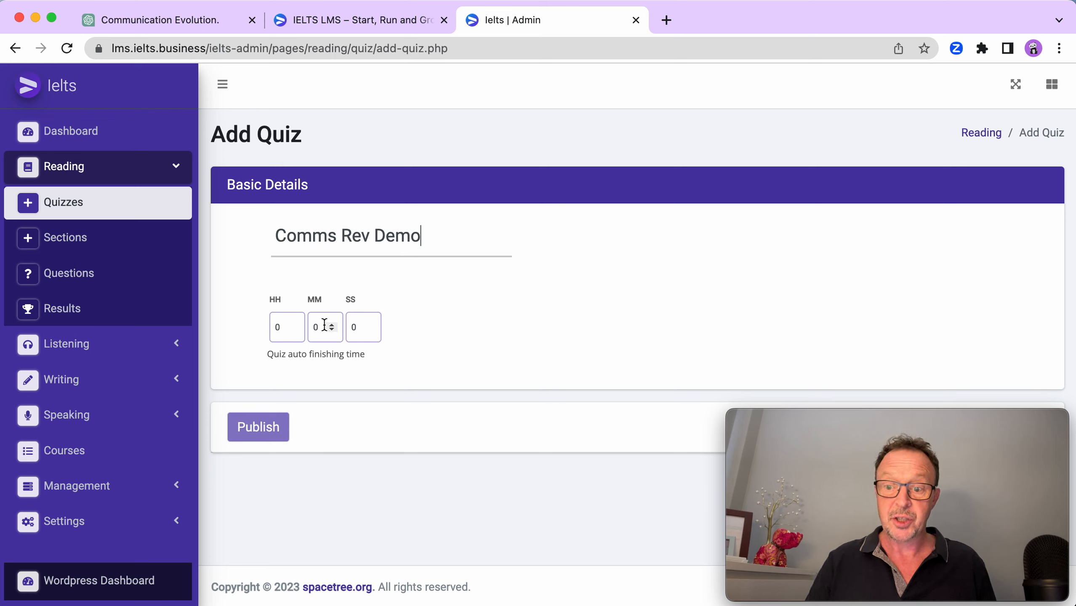
Set the quiz auto finishing time to 15 minutes and publish the quiz.
{"action": "left_click", "coordinate": [309, 331]}
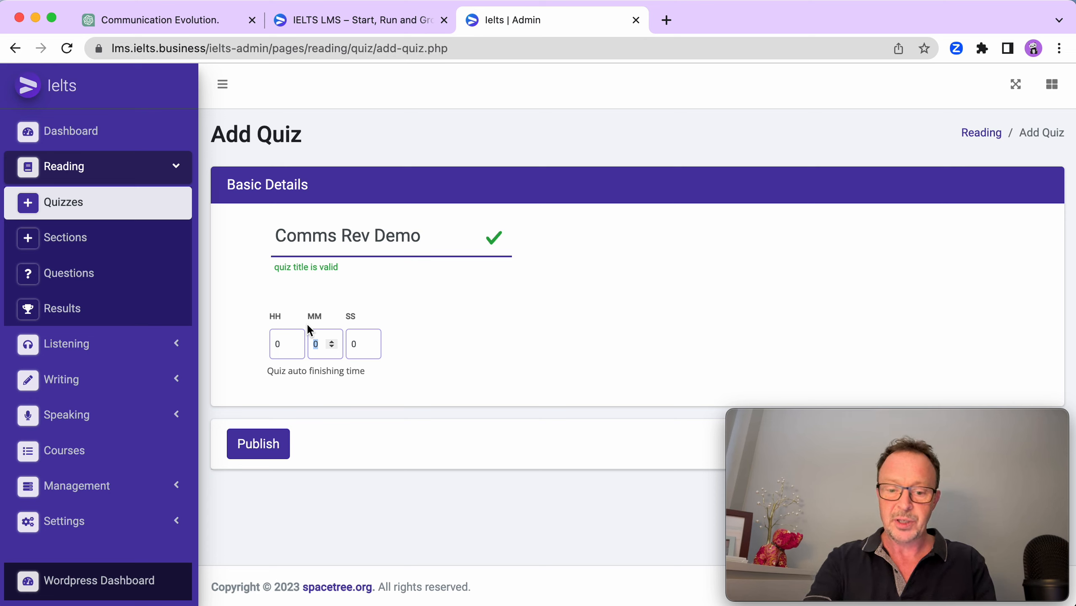
{"action": "type", "text": "15"}
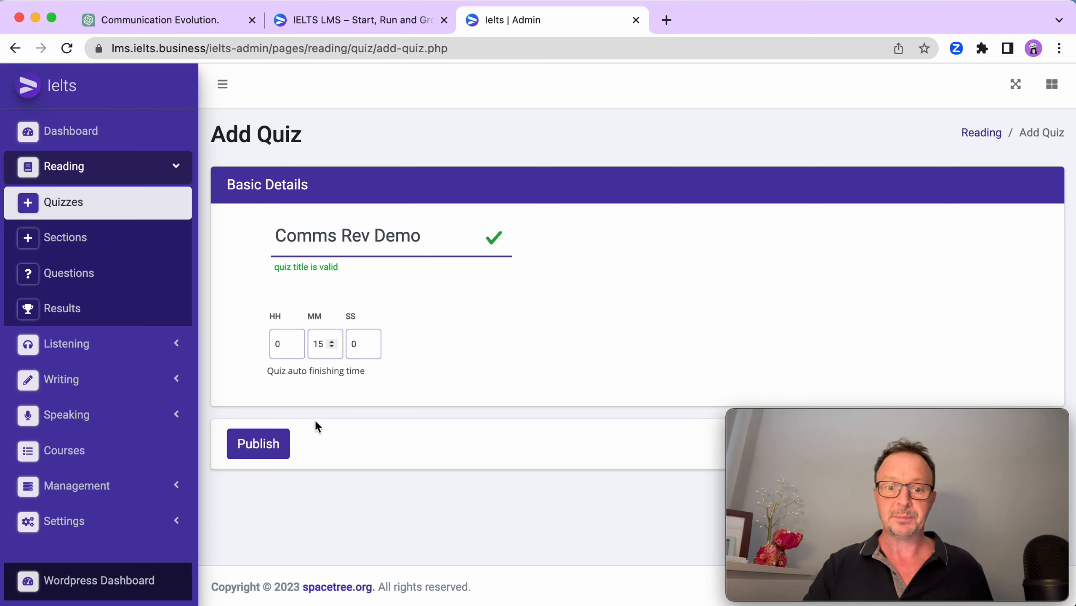
{"action": "left_click", "coordinate": [259, 444]}
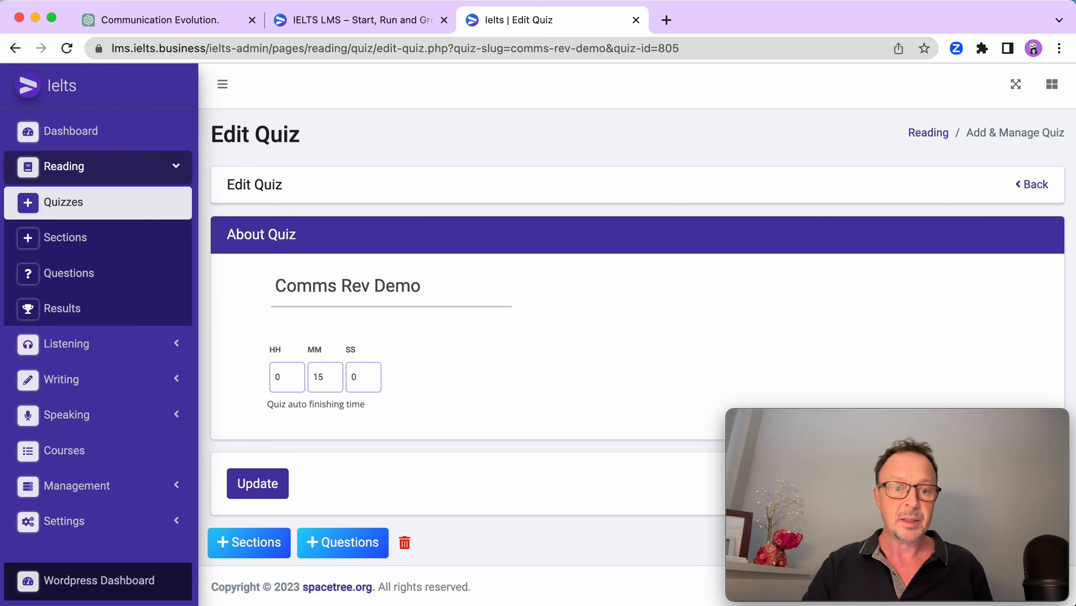
Start a new reading section for the Comms Rev Demo quiz from the list of reading quizzes.
{"action": "left_click", "coordinate": [65, 210]}
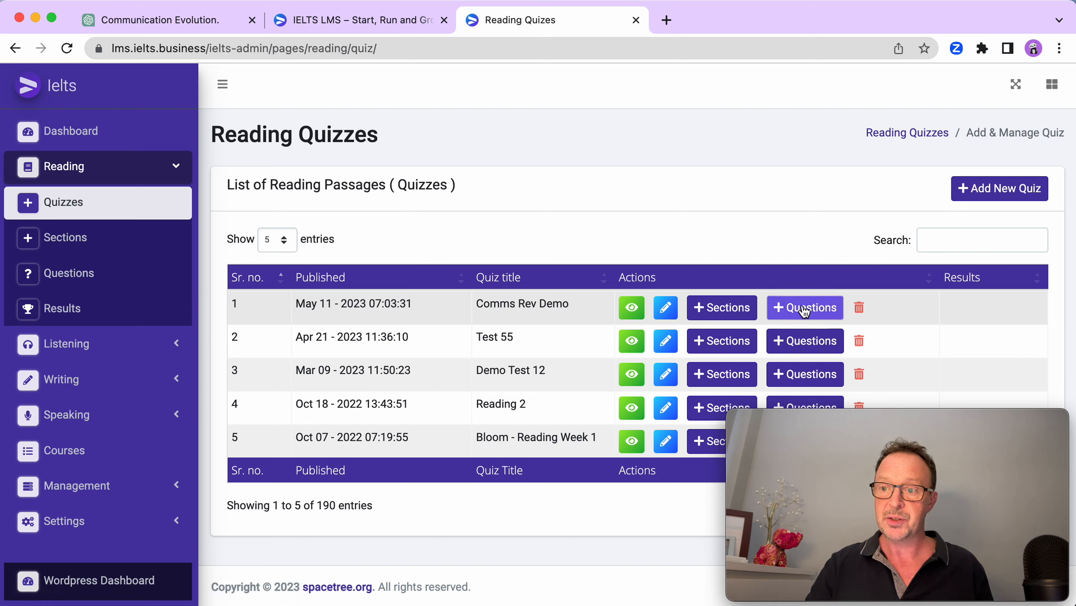
{"action": "left_click", "coordinate": [733, 313]}
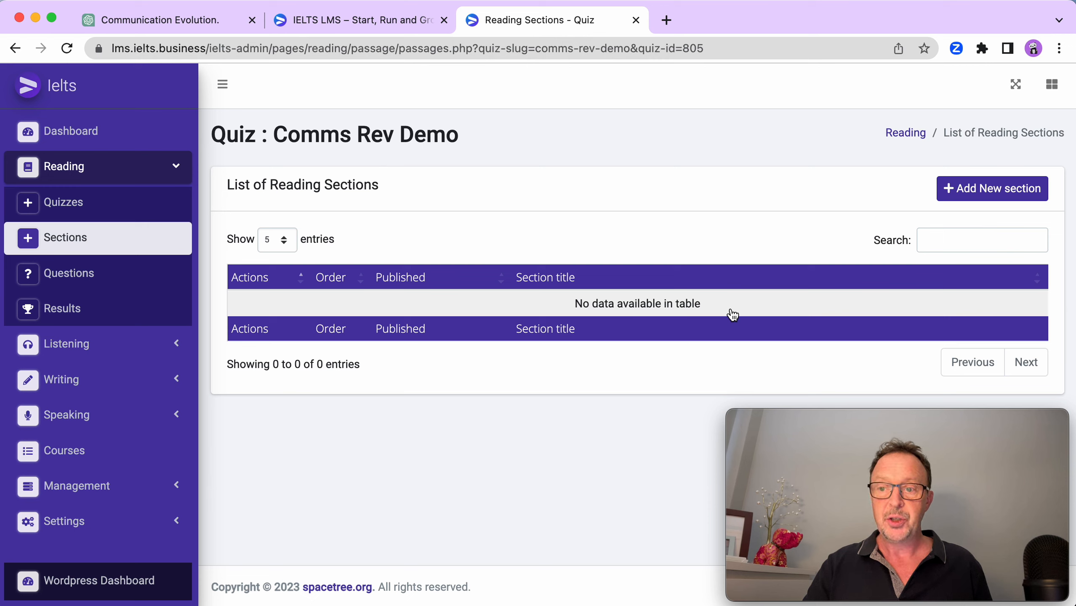
{"action": "left_click", "coordinate": [992, 188]}
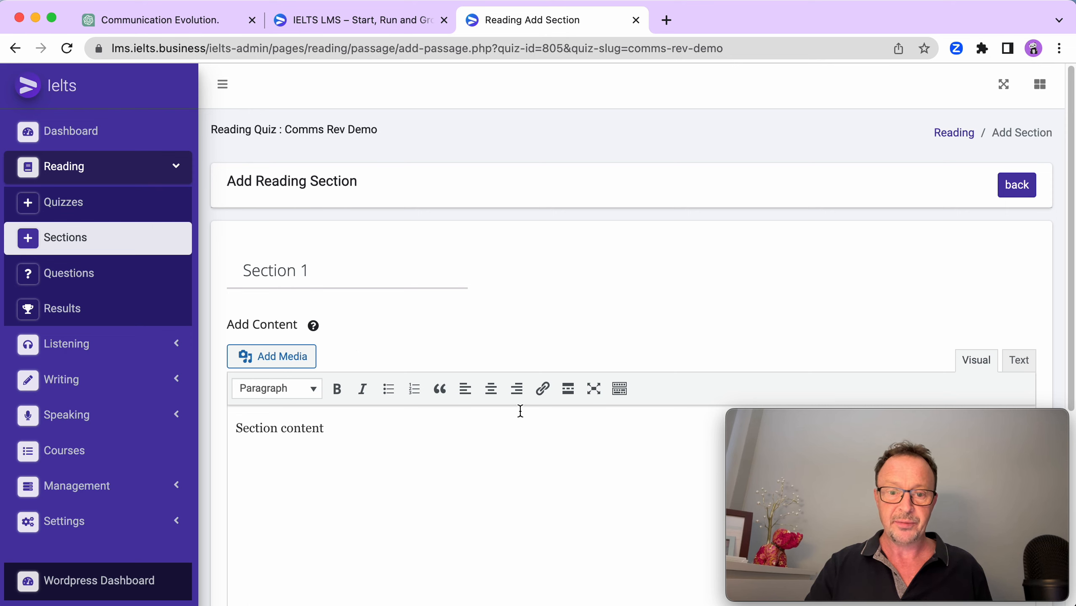
Show the additional row of formatting tools in the Section 1 content editor.
{"action": "scroll", "coordinate": [521, 411], "scroll_direction": "down", "scroll_amount": 3}
{"action": "scroll", "coordinate": [373, 337], "scroll_direction": "down", "scroll_amount": 1}
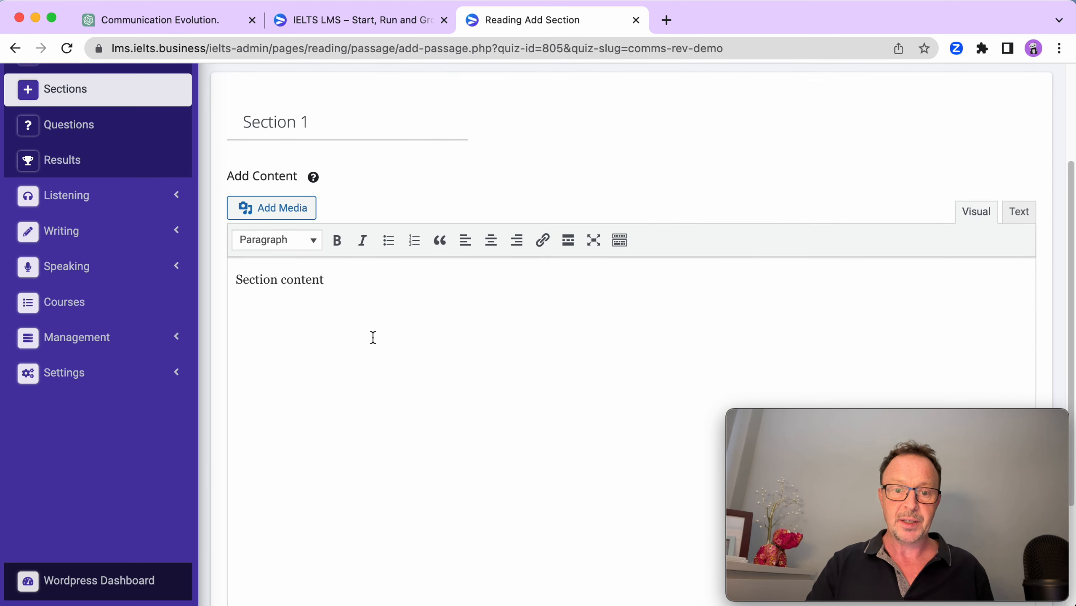
{"action": "scroll", "coordinate": [373, 338], "scroll_direction": "down", "scroll_amount": 1}
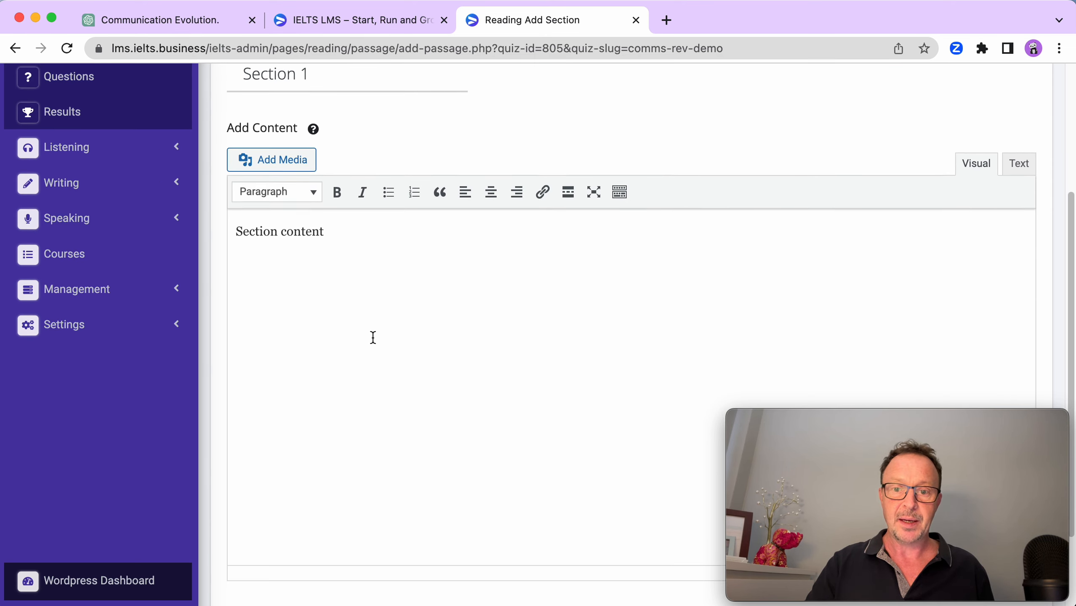
{"action": "left_click", "coordinate": [621, 189]}
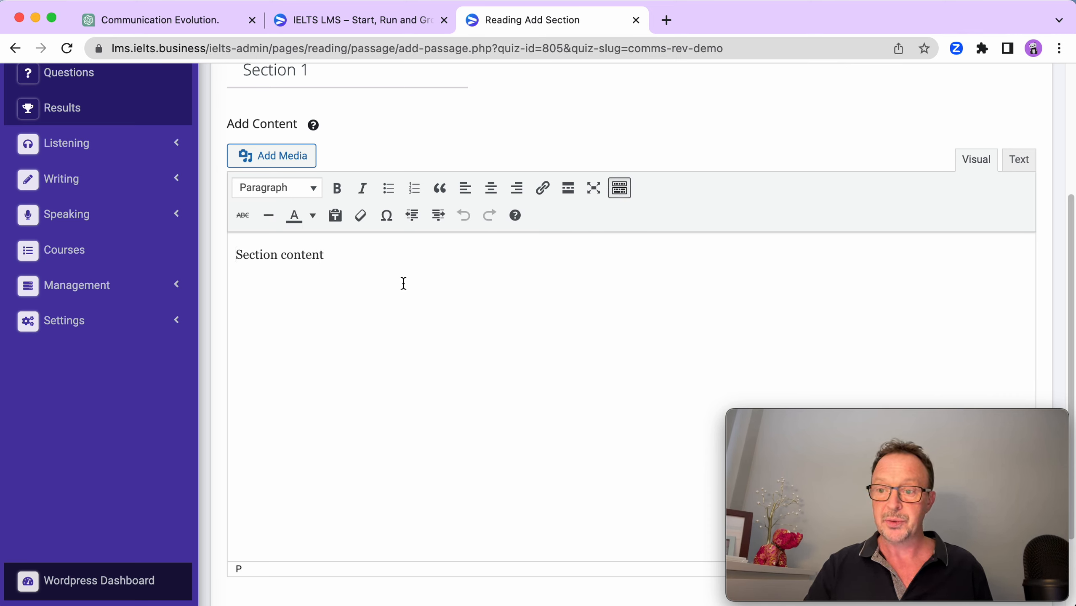
{"action": "scroll", "coordinate": [403, 284], "scroll_direction": "down", "scroll_amount": 3}
{"action": "scroll", "coordinate": [404, 284], "scroll_direction": "up", "scroll_amount": 3}
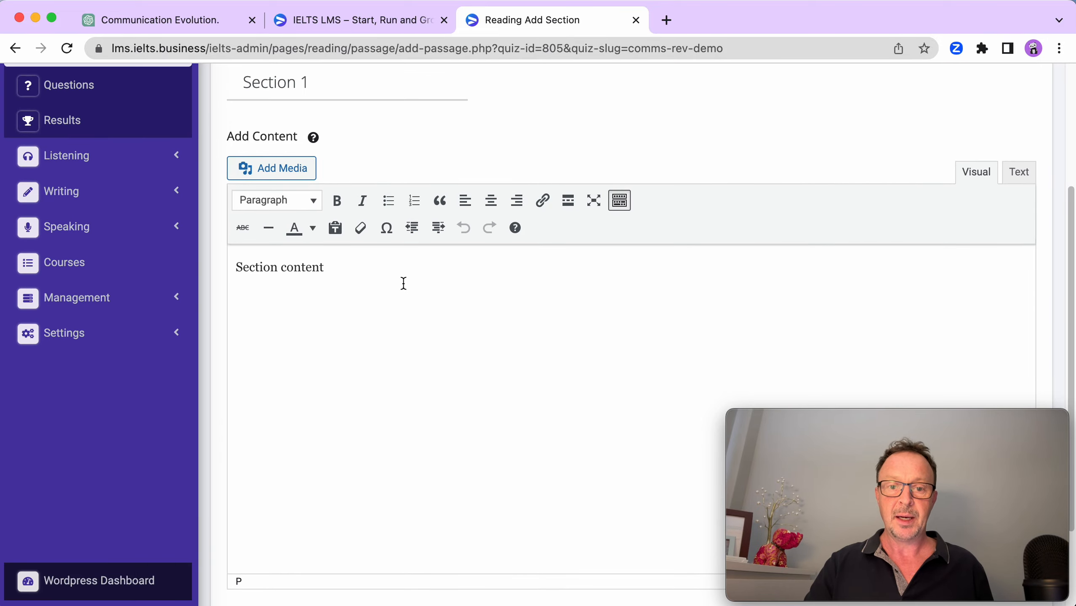
In ChatGPT, copy the whole communication article, from its opening paragraph to the concluding one, without the questions.
{"action": "left_click", "coordinate": [158, 17]}
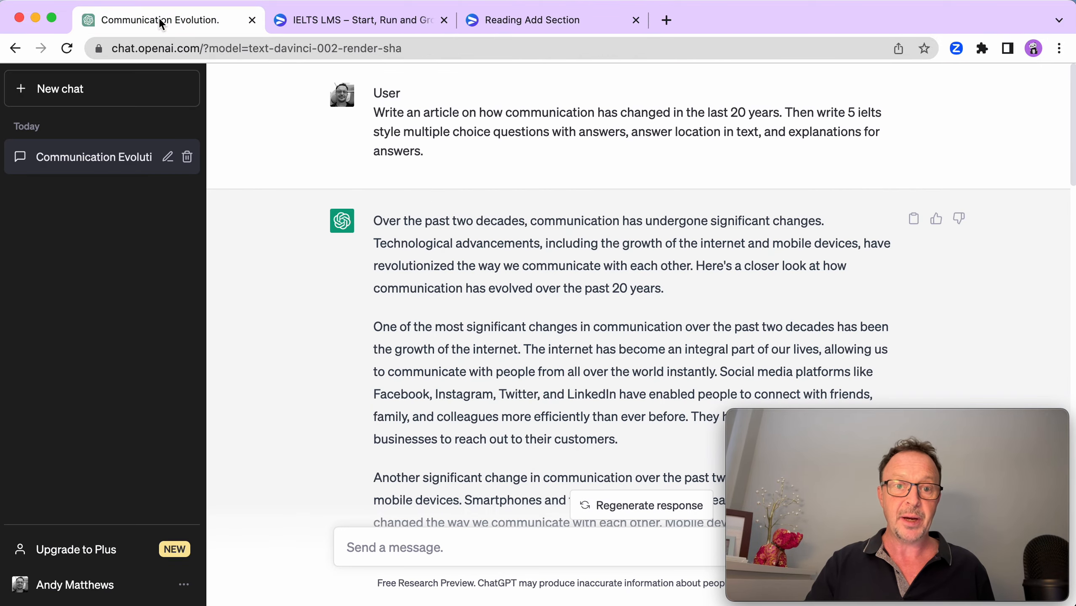
{"action": "scroll", "coordinate": [462, 259], "scroll_direction": "down", "scroll_amount": 15}
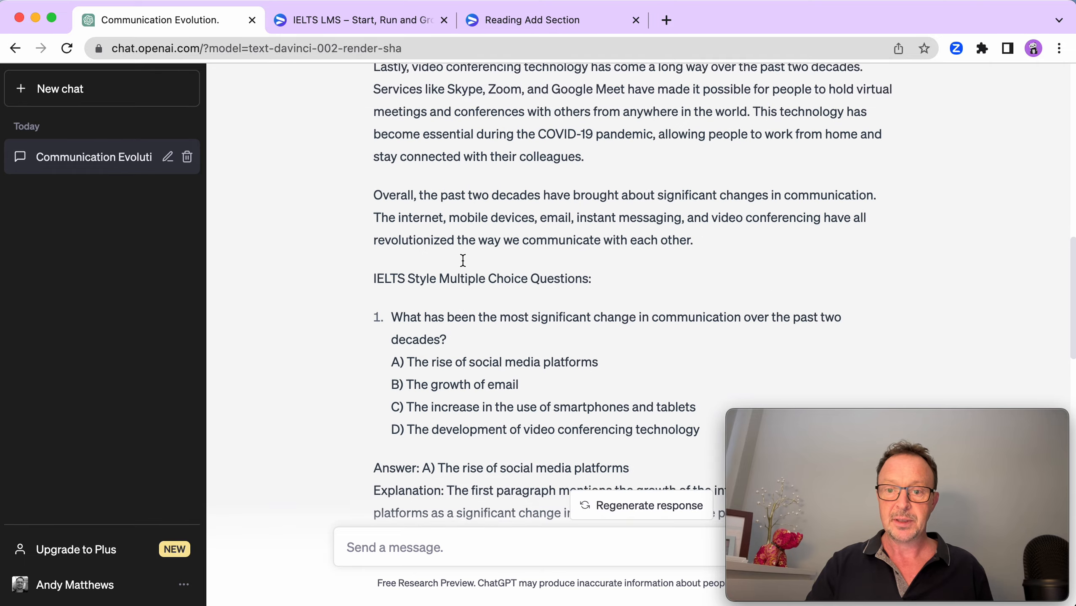
{"action": "left_click_drag", "start_coordinate": [705, 188], "coordinate": [378, 211]}
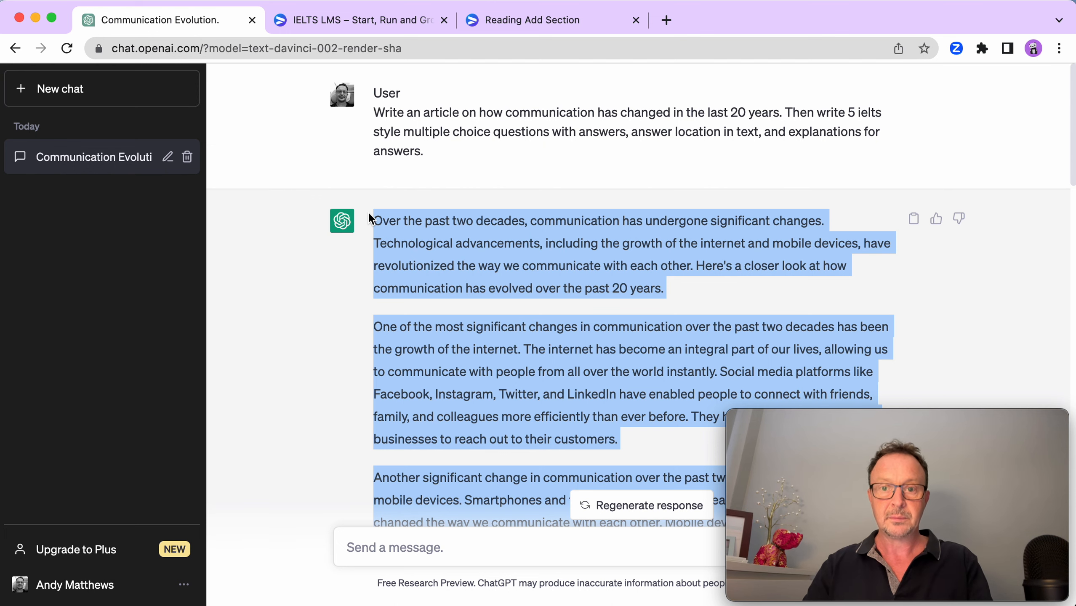
Back in the LMS, replace the Section 1 placeholder content with the copied article and publish the section.
{"action": "left_click", "coordinate": [533, 21]}
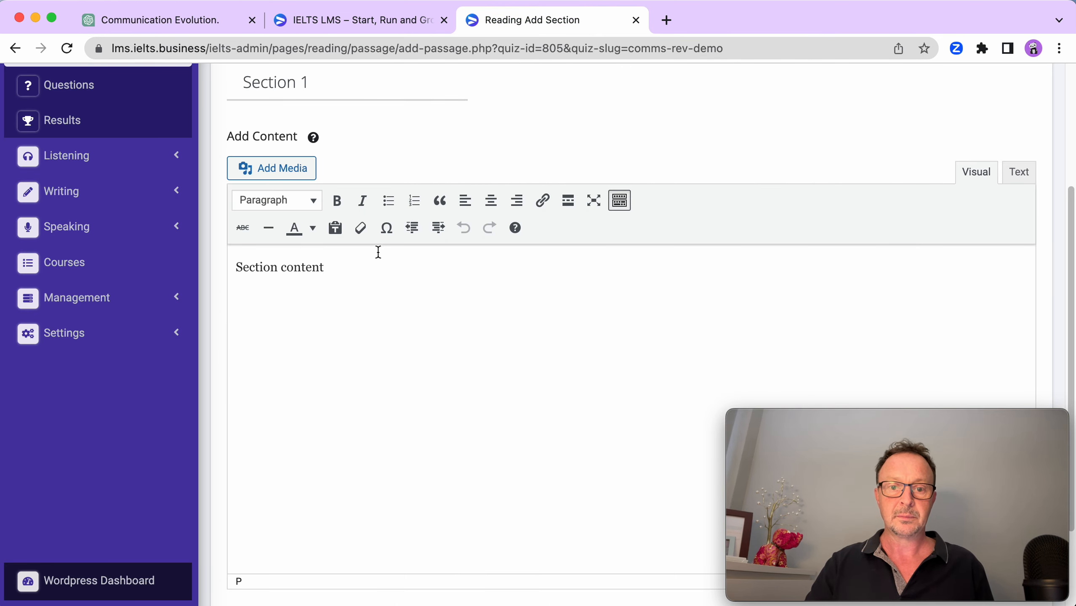
{"action": "left_click_drag", "start_coordinate": [330, 266], "coordinate": [194, 270]}
{"action": "key", "text": "super+v"}
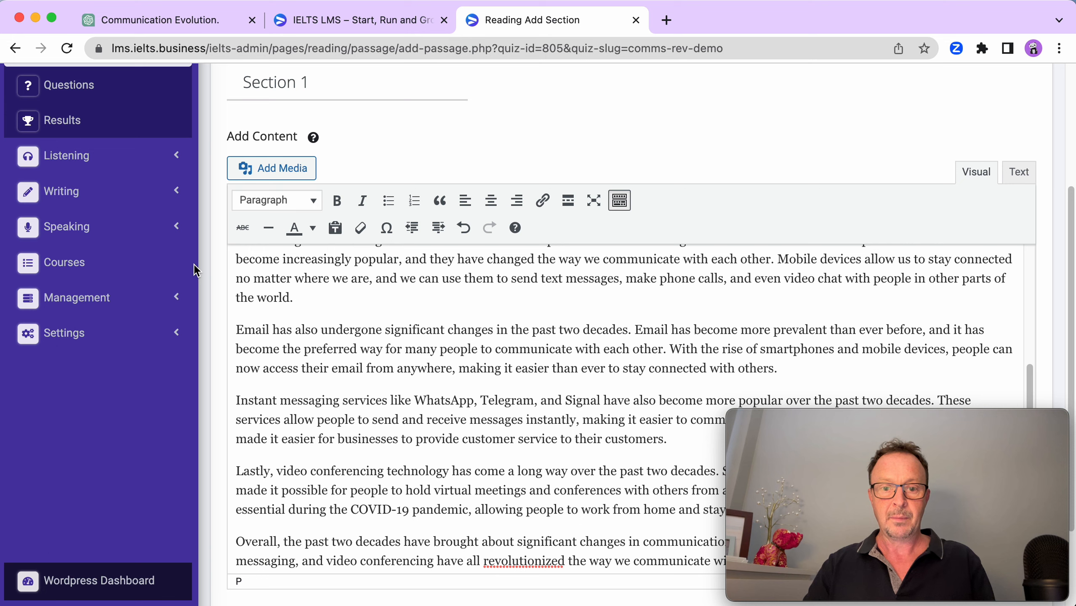
{"action": "scroll", "coordinate": [423, 358], "scroll_direction": "up", "scroll_amount": 10}
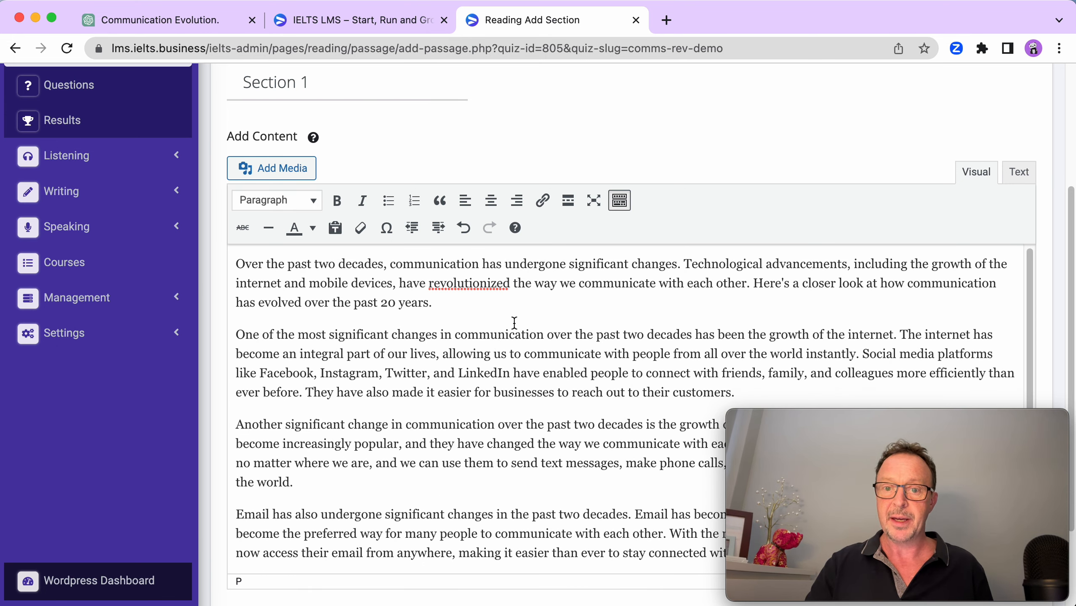
{"action": "scroll", "coordinate": [515, 322], "scroll_direction": "down", "scroll_amount": 10}
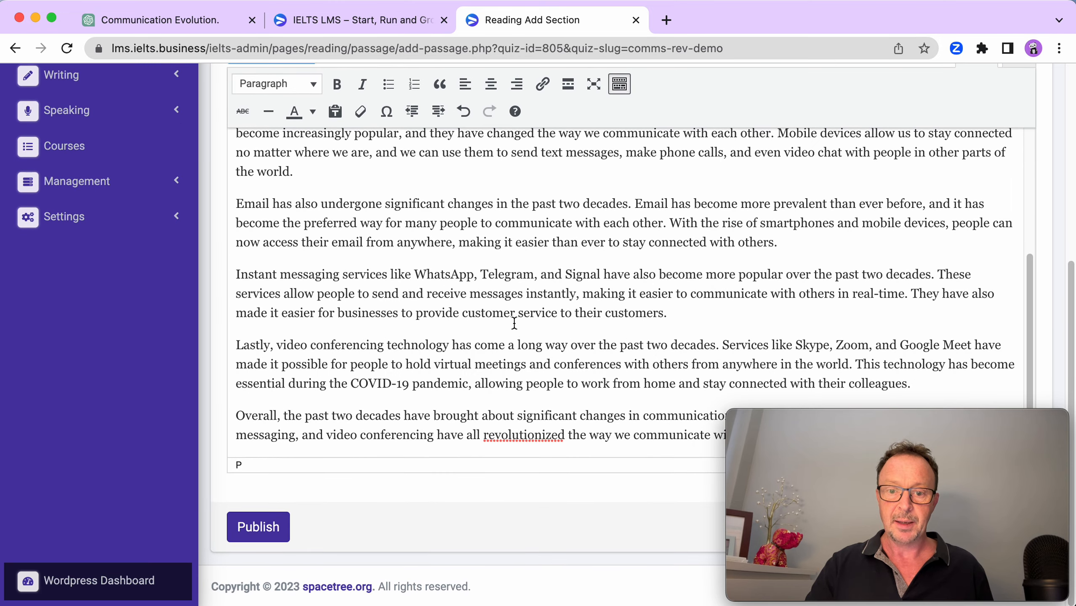
{"action": "left_click", "coordinate": [269, 527]}
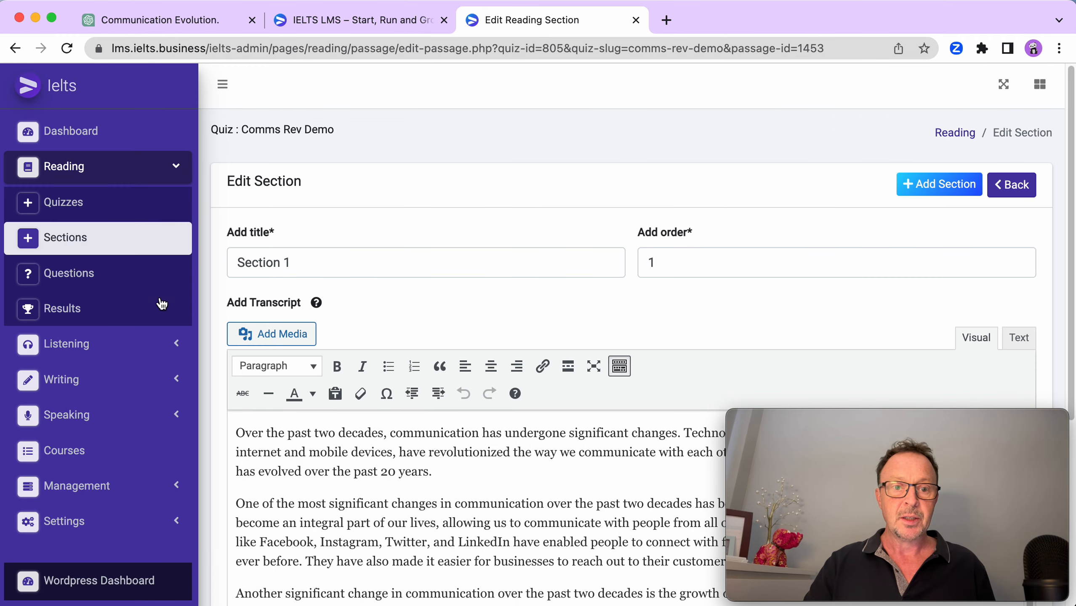
Open the reading quizzes list in a new browser tab, start a new question for Comms Rev Demo, and assign it to Section 1.
{"action": "right_click", "coordinate": [64, 203]}
{"action": "left_click", "coordinate": [90, 213]}
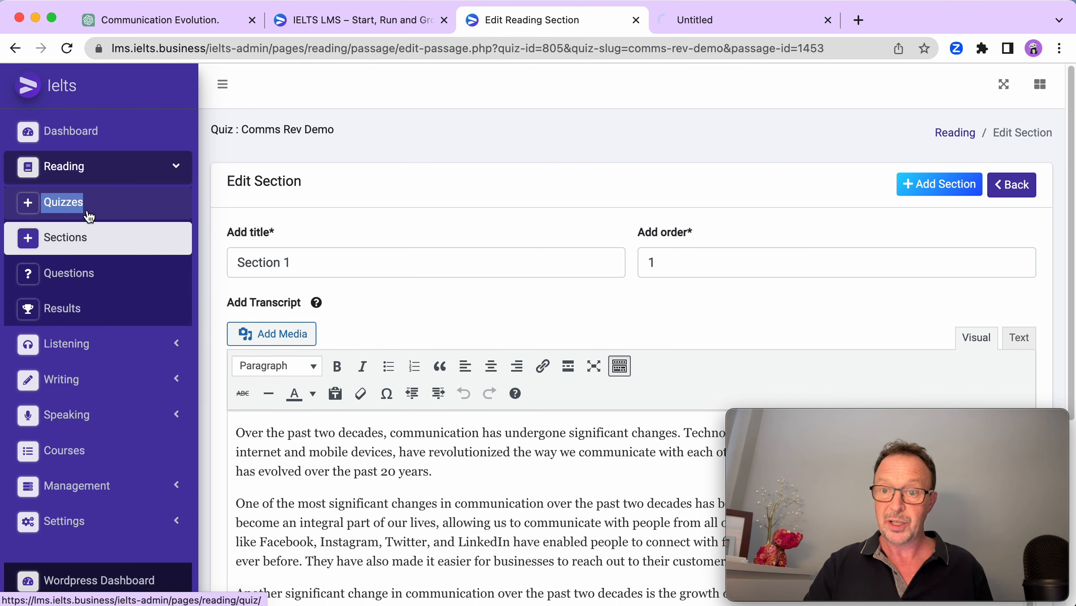
{"action": "left_click", "coordinate": [684, 20]}
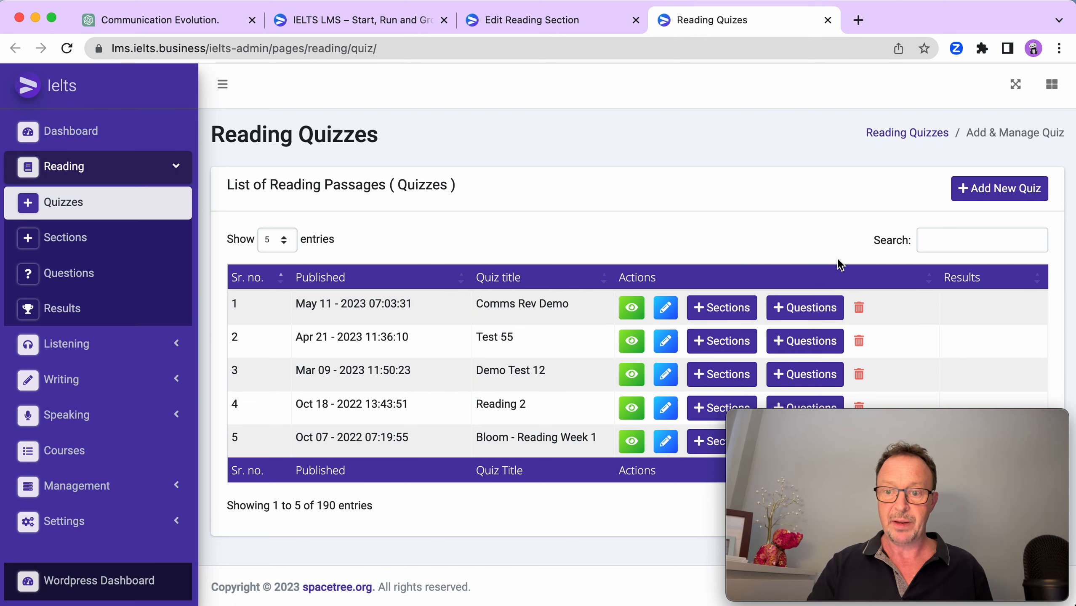
{"action": "left_click", "coordinate": [811, 315]}
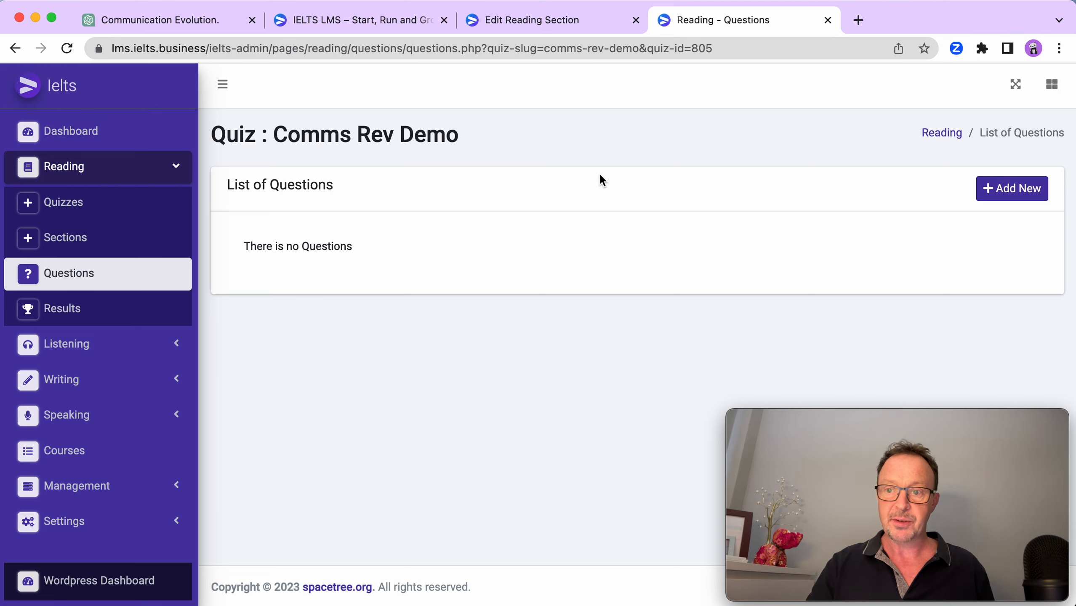
{"action": "left_click", "coordinate": [1024, 189]}
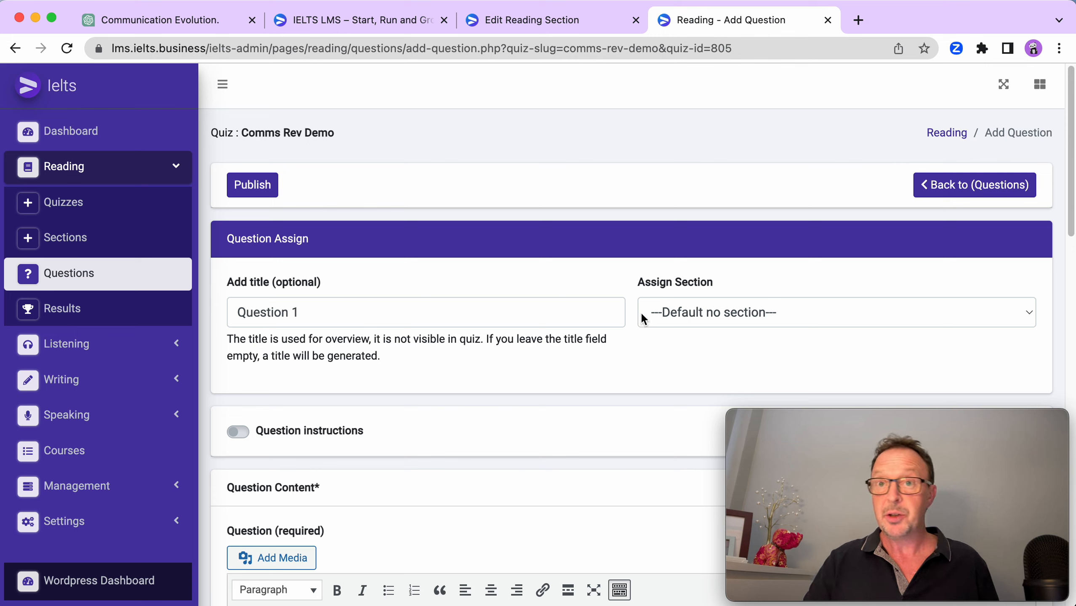
{"action": "left_click", "coordinate": [689, 322]}
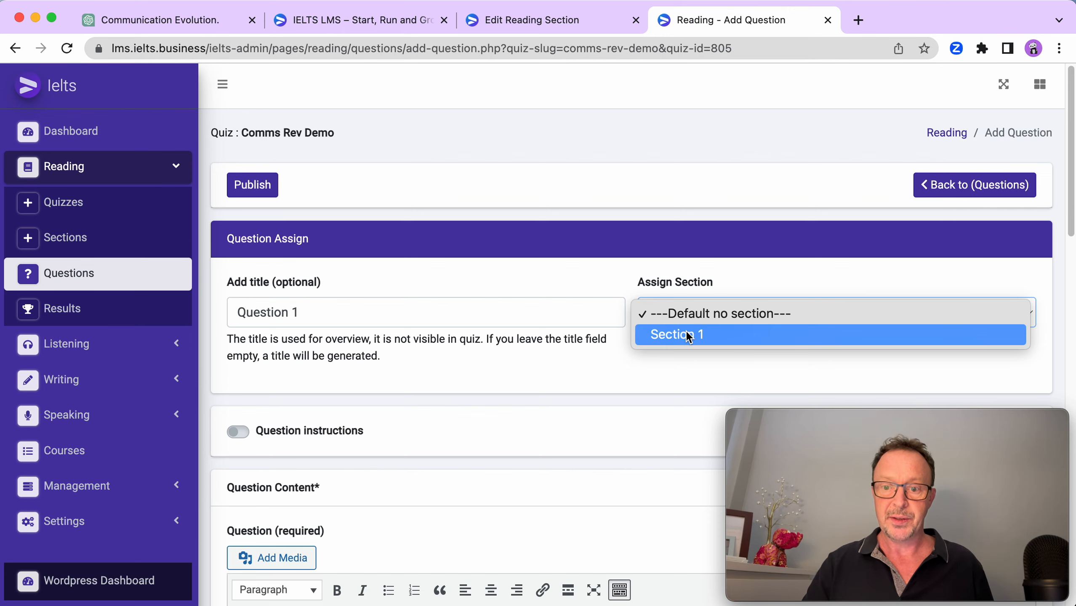
{"action": "left_click", "coordinate": [687, 335]}
Enable question instructions with the text "Read the article and select the best answer" and enable the notepad.
{"action": "scroll", "coordinate": [688, 337], "scroll_direction": "down", "scroll_amount": 4}
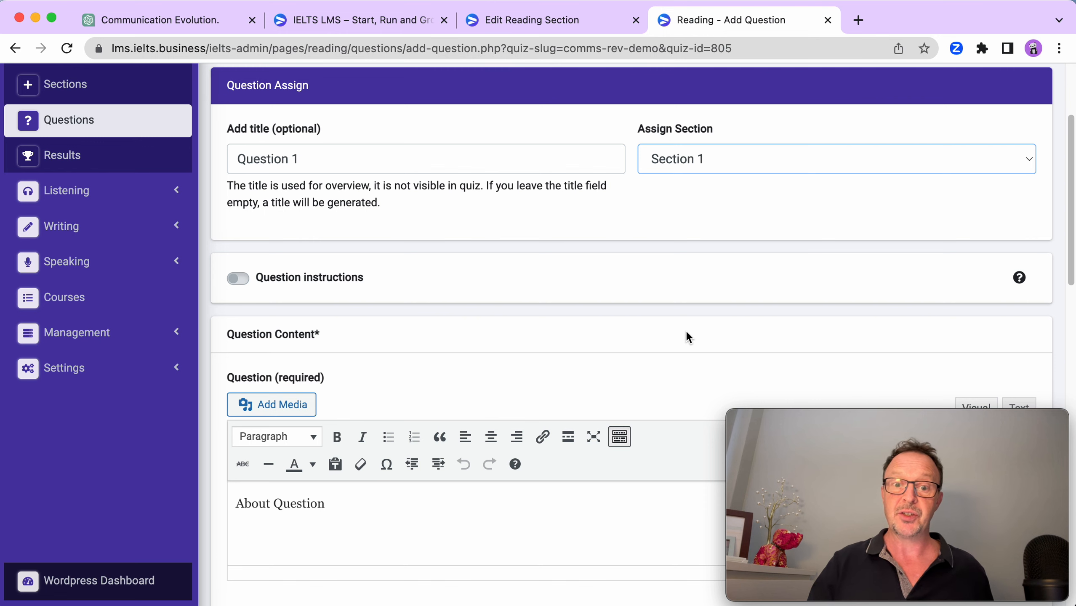
{"action": "left_click", "coordinate": [237, 278]}
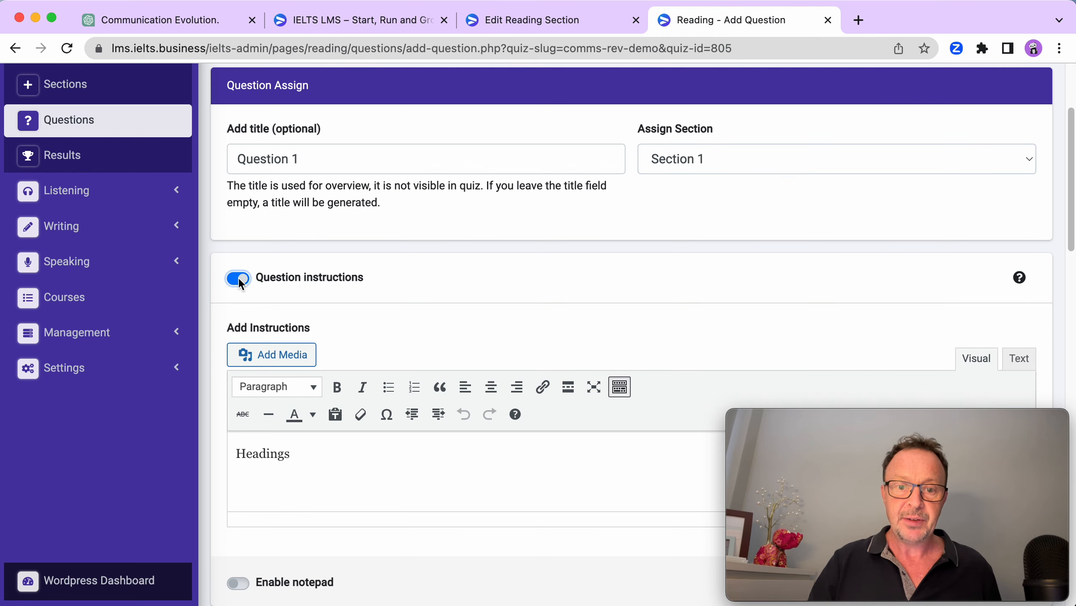
{"action": "scroll", "coordinate": [490, 374], "scroll_direction": "down", "scroll_amount": 2}
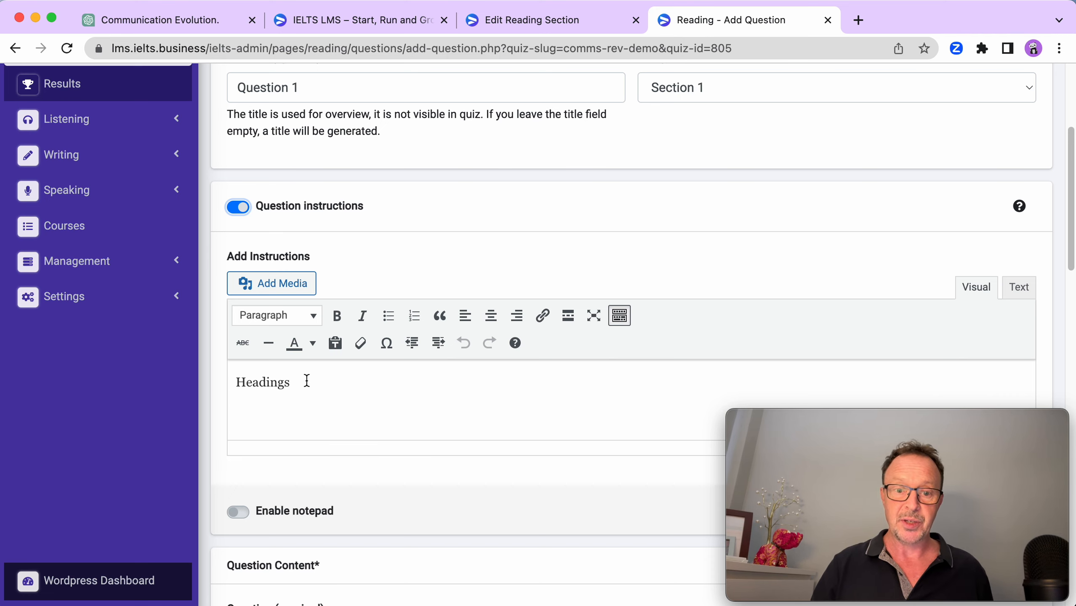
{"action": "left_click_drag", "start_coordinate": [307, 381], "coordinate": [219, 375]}
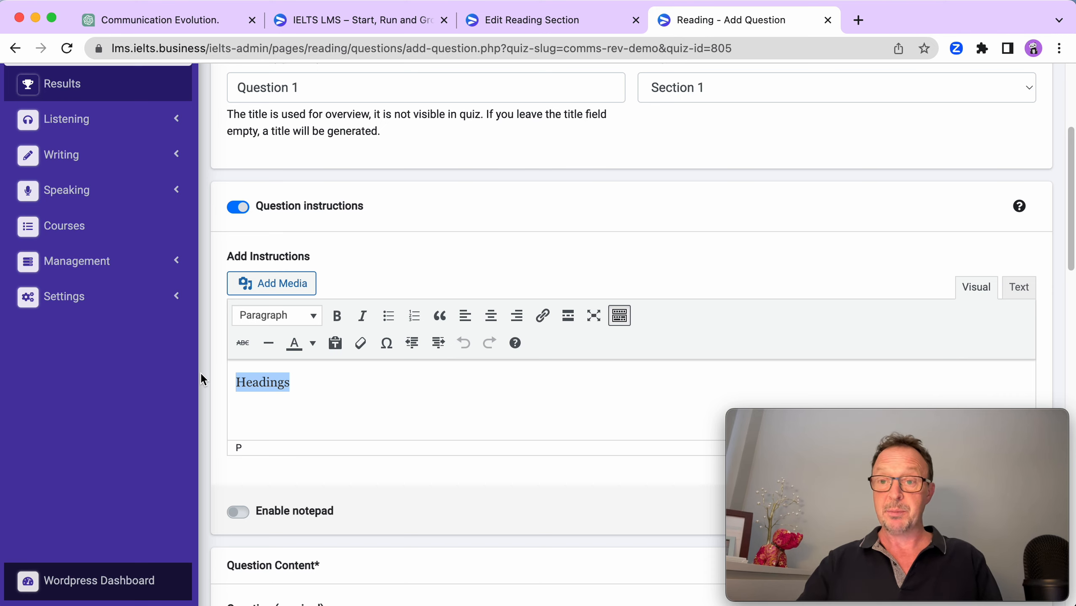
{"action": "type", "text": "R"}
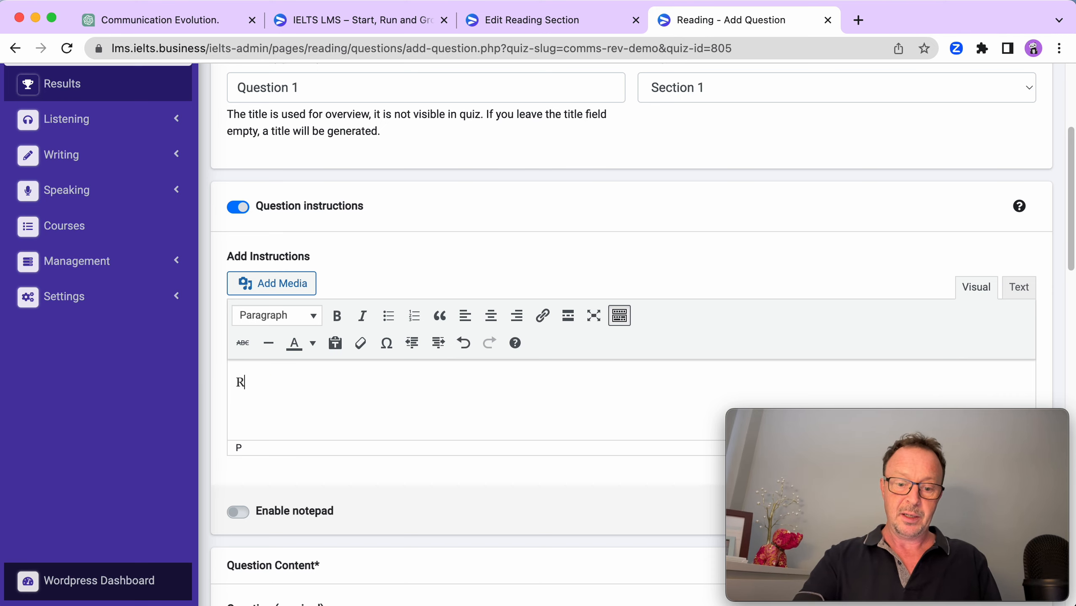
{"action": "type", "text": "ead the srt"}
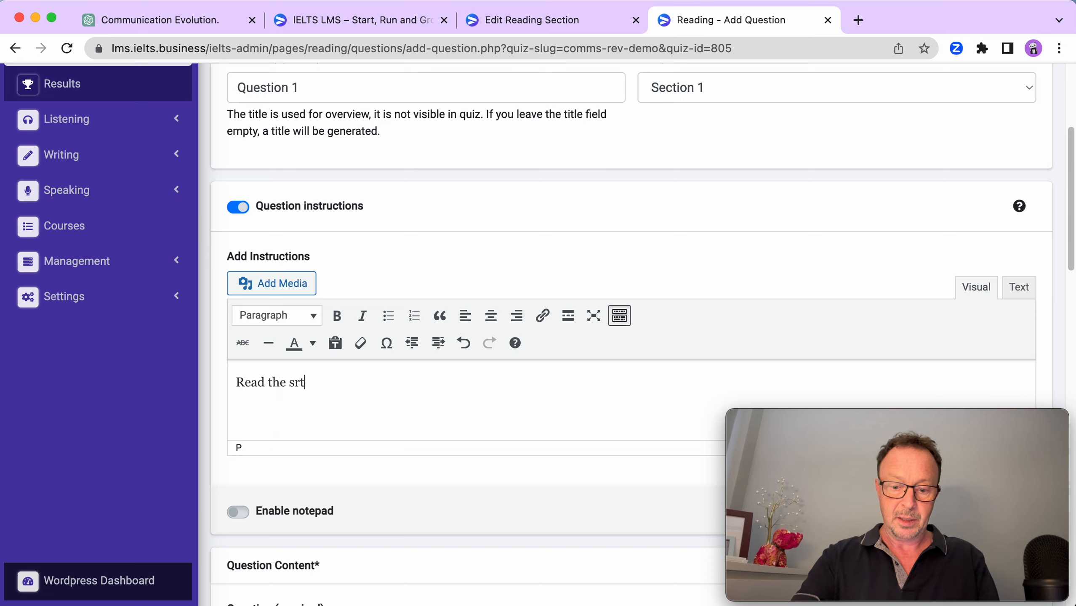
{"action": "type", "text": "icle"}
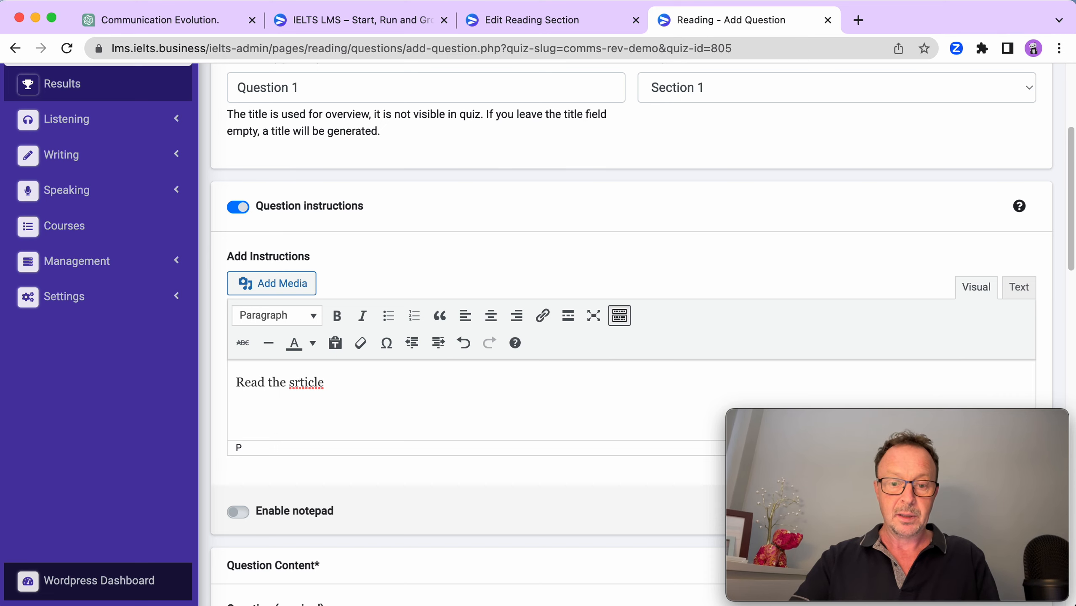
{"action": "key", "text": "BackSpace"}
{"action": "key", "text": "BackSpace"}
{"action": "key", "text": "BackSpace"}
{"action": "key", "text": "BackSpace"}
{"action": "key", "text": "BackSpace"}
{"action": "key", "text": "BackSpace"}
{"action": "key", "text": "BackSpace"}
{"action": "key", "text": "BackSpace"}
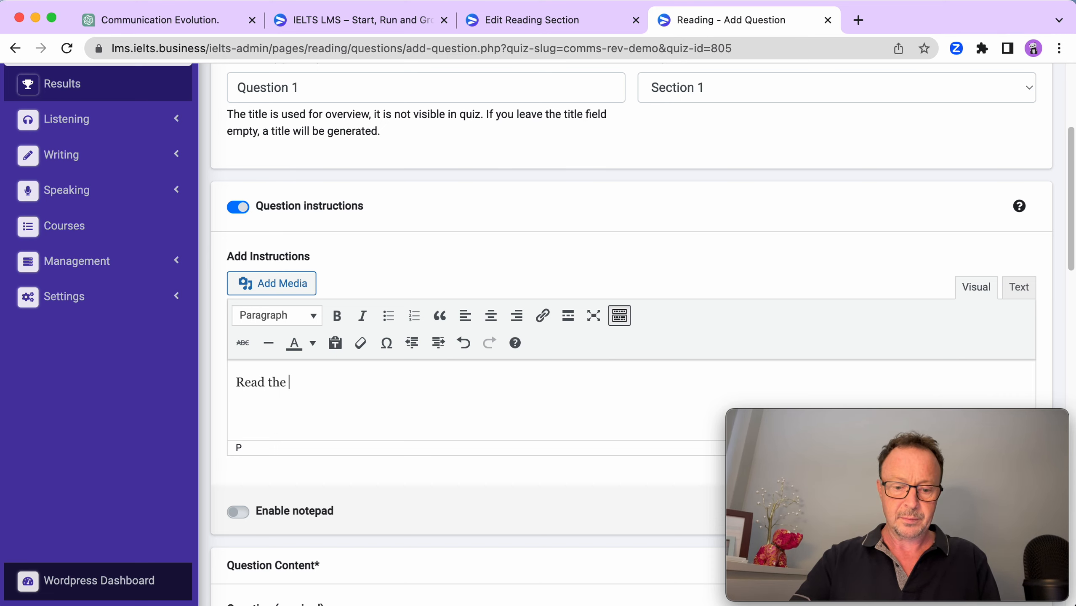
{"action": "type", "text": "article"}
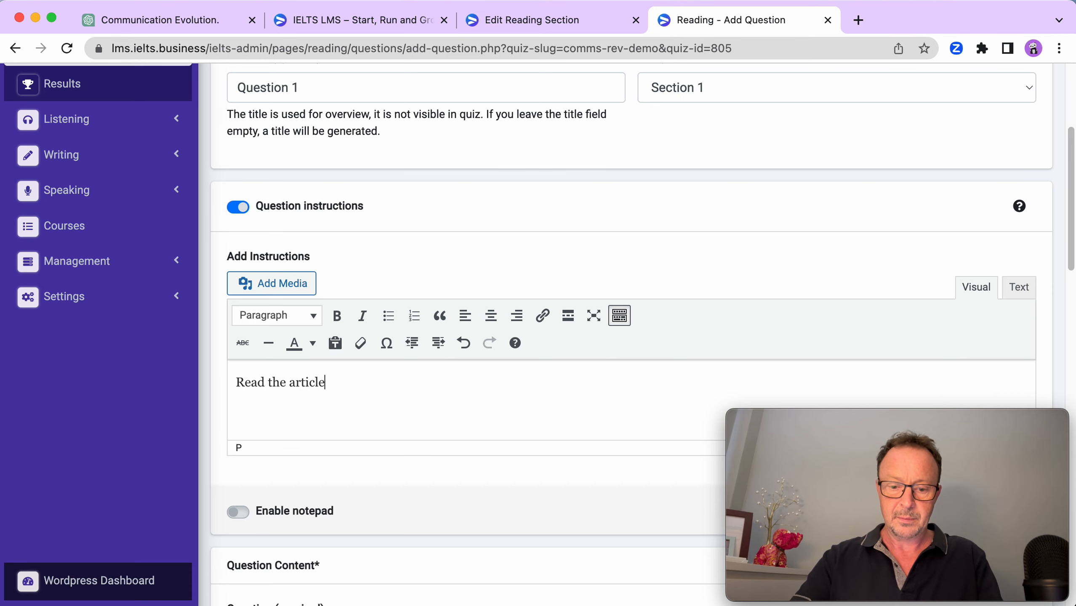
{"action": "type", "text": " and select"}
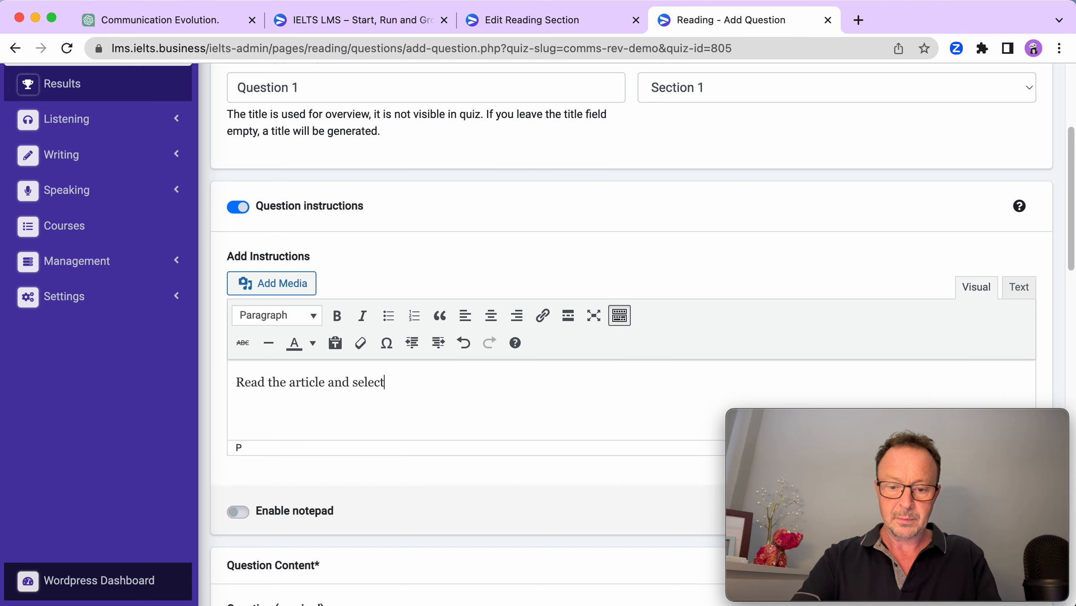
{"action": "type", "text": " the best ans"}
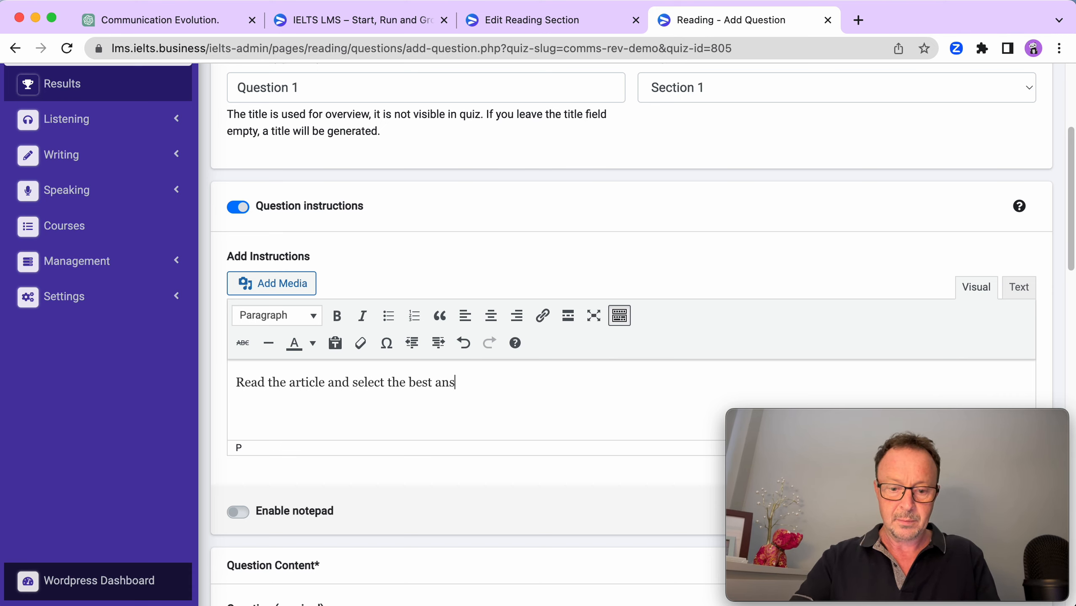
{"action": "type", "text": "wer"}
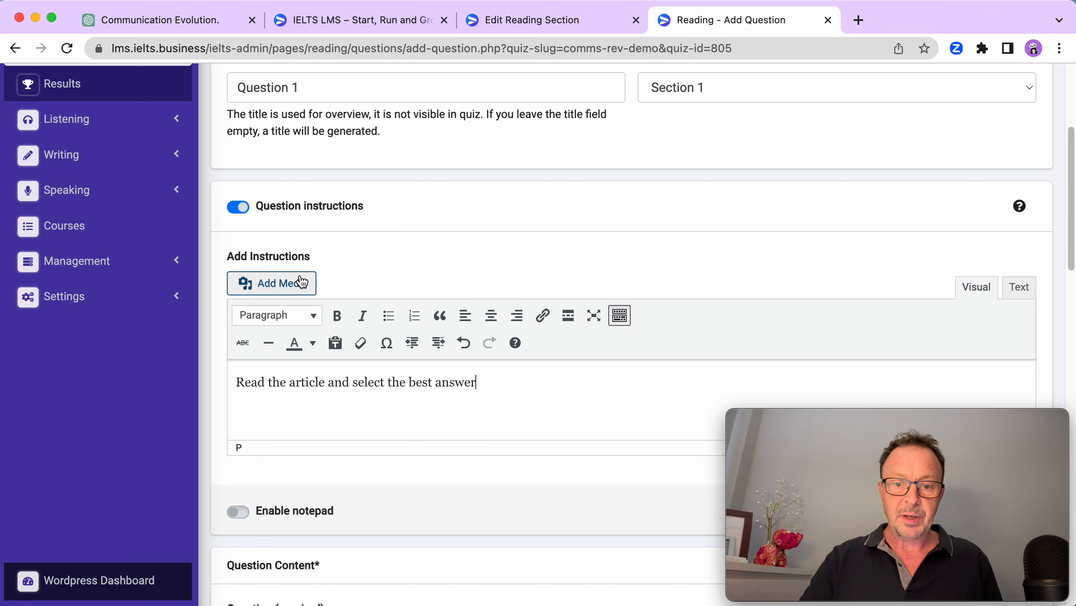
{"action": "scroll", "coordinate": [439, 344], "scroll_direction": "down", "scroll_amount": 3}
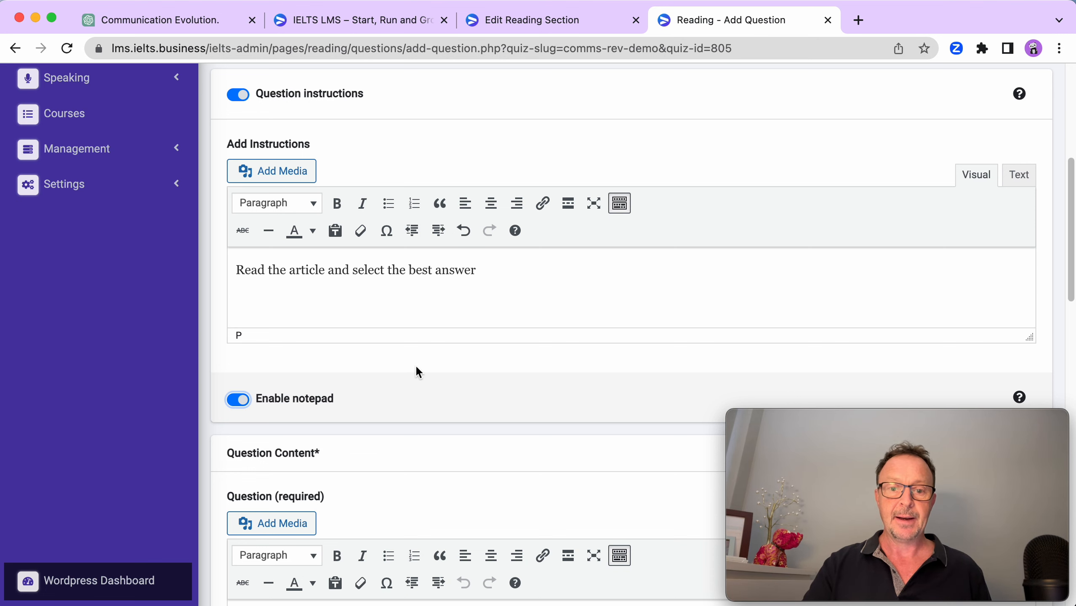
In ChatGPT, copy the text of the first multiple choice question without its answer options.
{"action": "scroll", "coordinate": [417, 367], "scroll_direction": "down", "scroll_amount": 5}
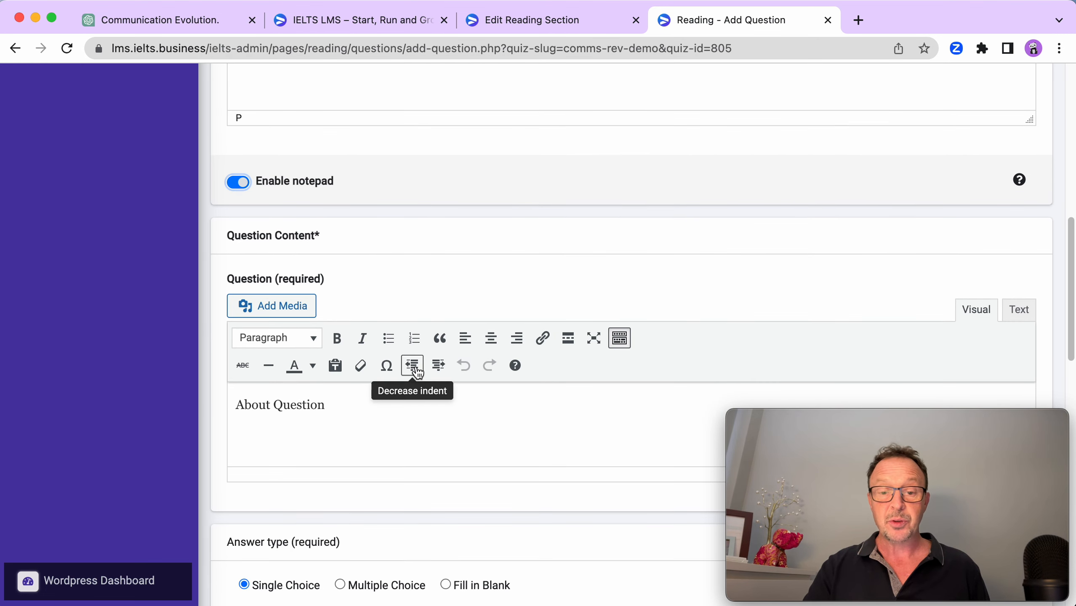
{"action": "scroll", "coordinate": [418, 372], "scroll_direction": "down", "scroll_amount": 2}
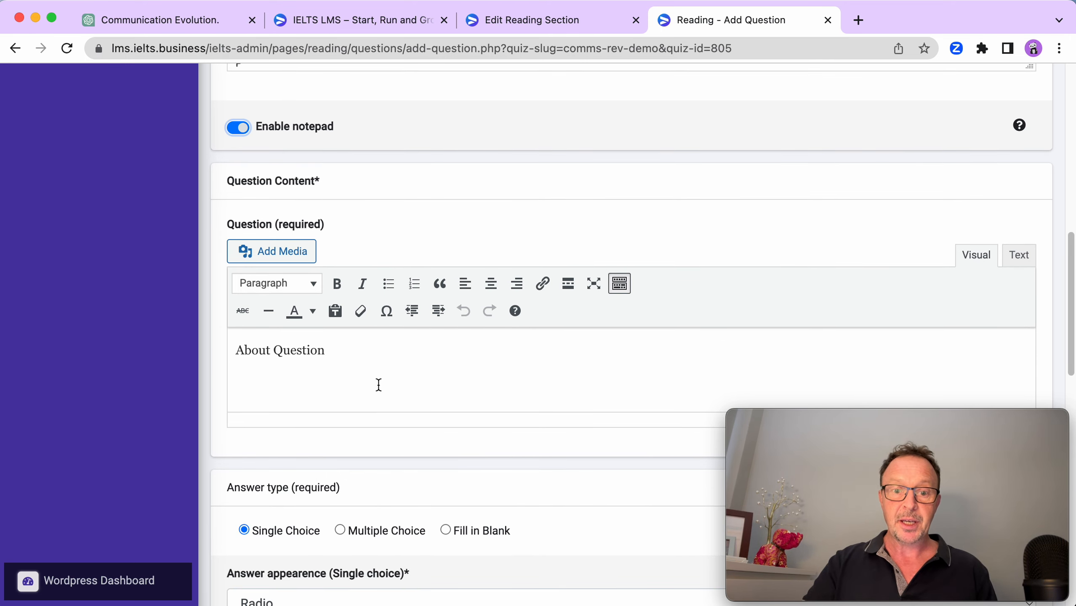
{"action": "scroll", "coordinate": [377, 385], "scroll_direction": "down", "scroll_amount": 2}
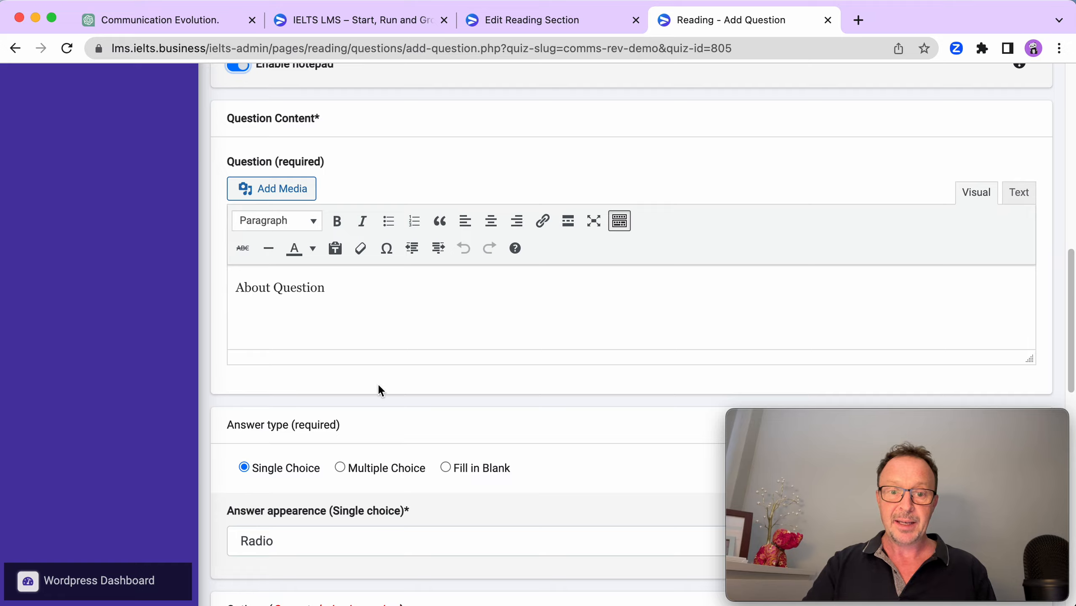
{"action": "left_click", "coordinate": [181, 20]}
{"action": "scroll", "coordinate": [523, 299], "scroll_direction": "down", "scroll_amount": 15}
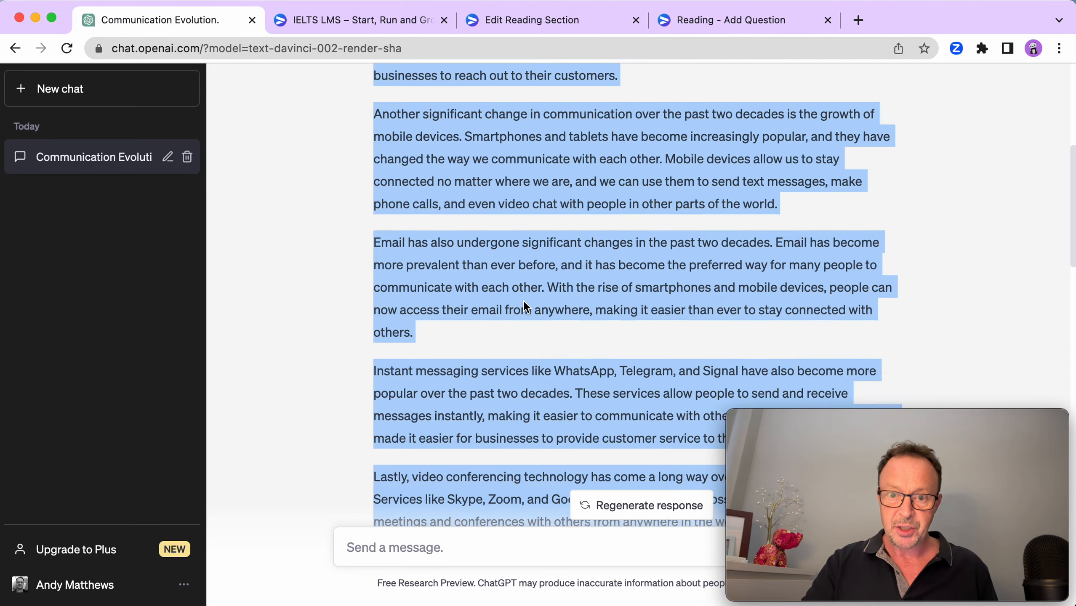
{"action": "scroll", "coordinate": [524, 302], "scroll_direction": "down", "scroll_amount": 2}
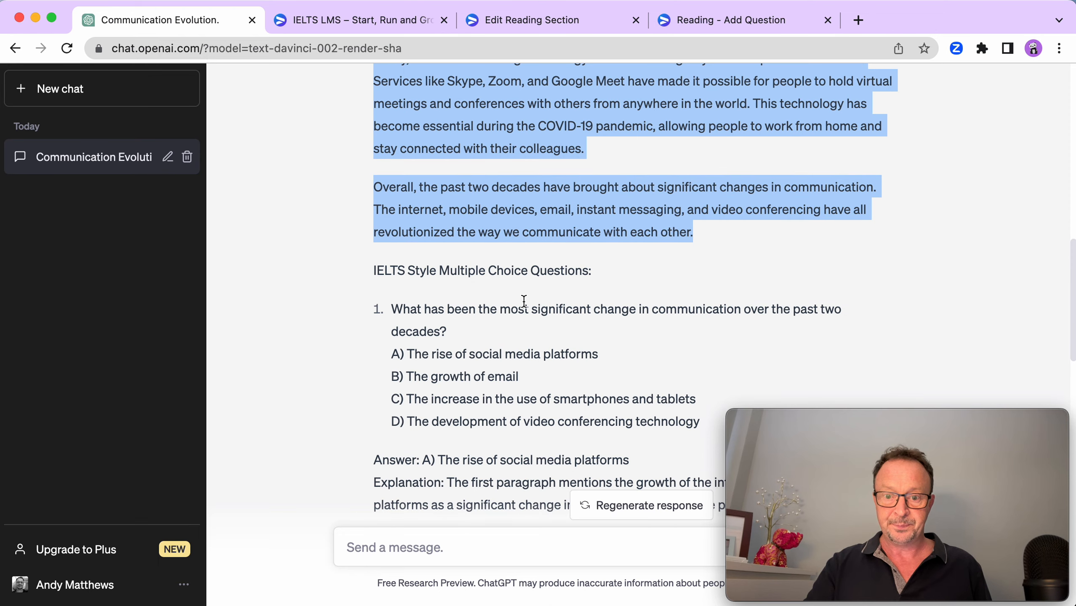
{"action": "left_click", "coordinate": [452, 334]}
{"action": "left_click_drag", "start_coordinate": [452, 333], "coordinate": [391, 309]}
{"action": "key", "text": "super+c"}
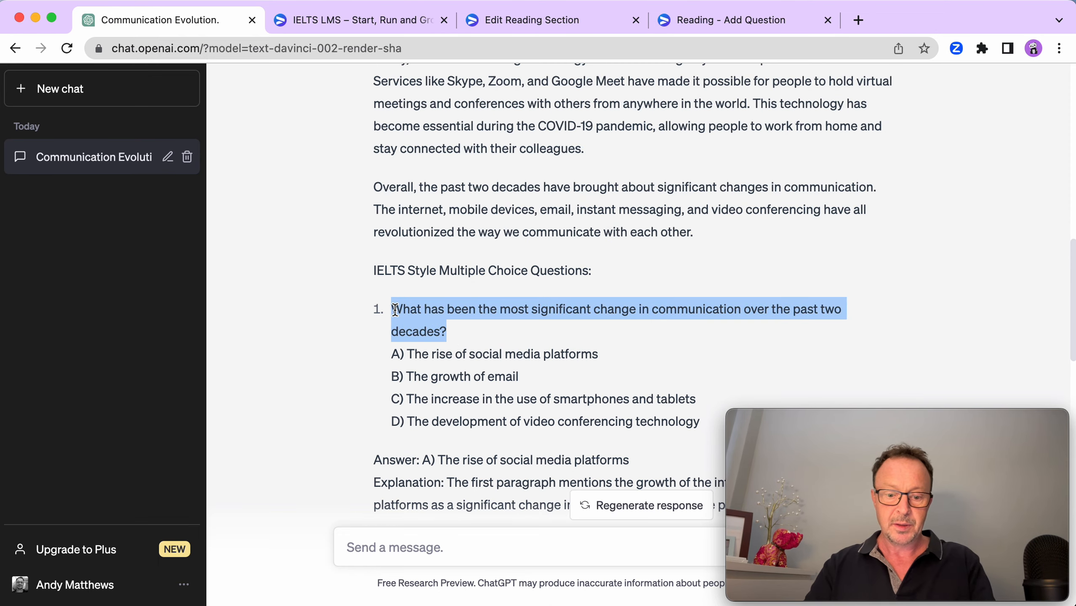
In the LMS, replace the placeholder question content with "What has been the most significant change in communication over the past two decades?".
{"action": "left_click", "coordinate": [760, 19]}
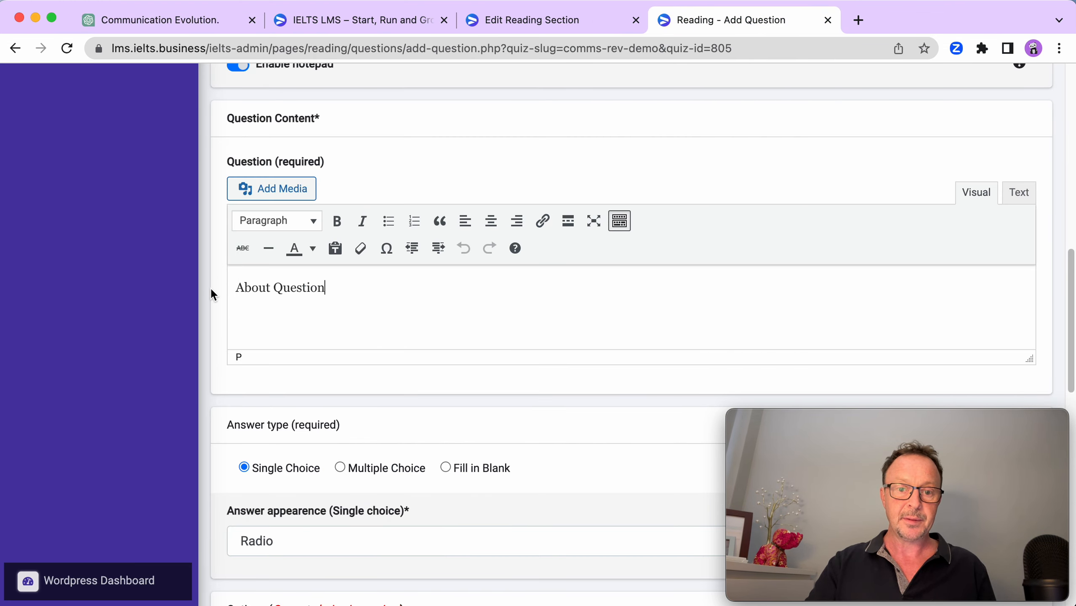
{"action": "left_click_drag", "start_coordinate": [346, 284], "coordinate": [238, 279]}
{"action": "key", "text": "super+v"}
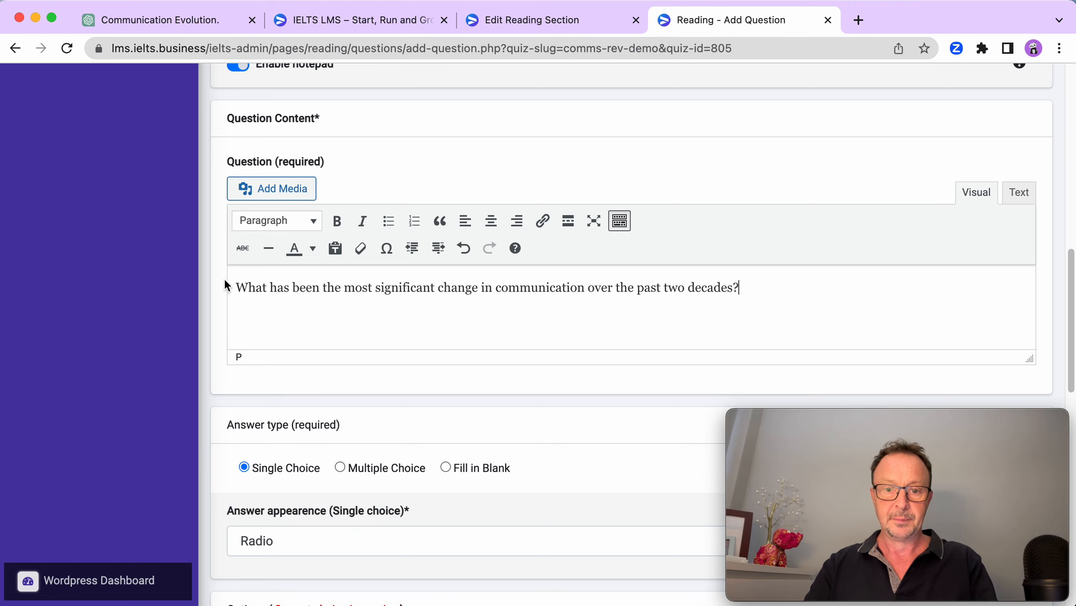
{"action": "scroll", "coordinate": [477, 297], "scroll_direction": "down", "scroll_amount": 4}
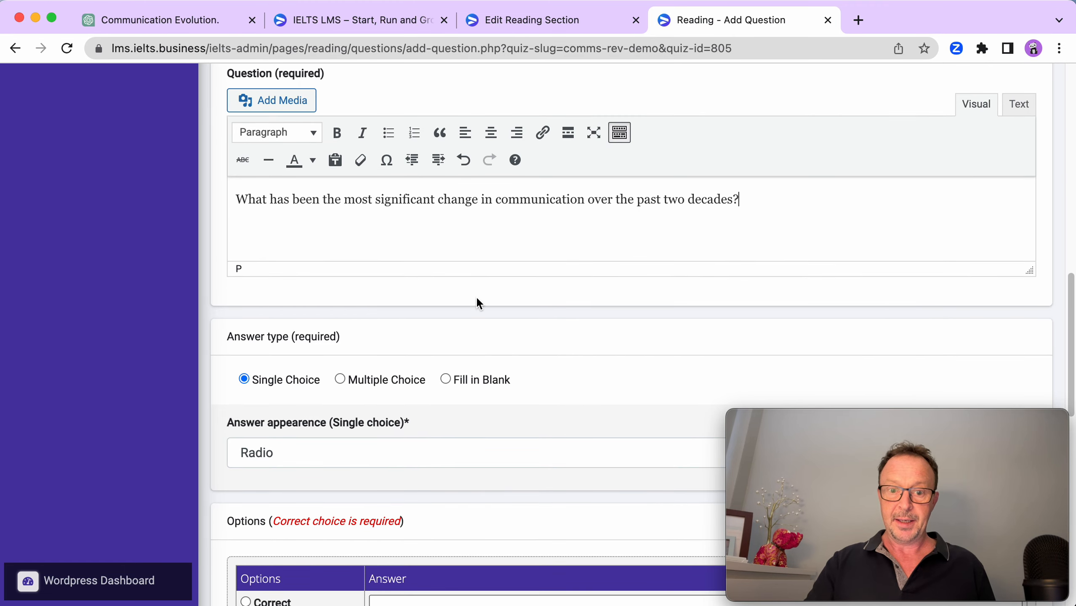
Check the first question's options in ChatGPT, then review the LMS answer types and single choice appearance choices, keeping Radio.
{"action": "left_click", "coordinate": [184, 32]}
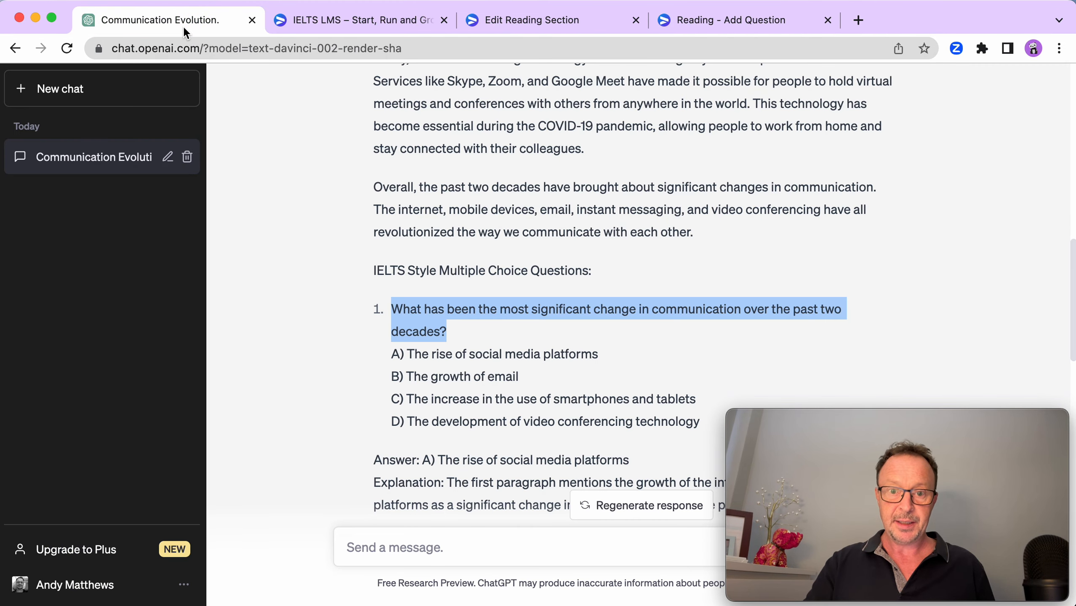
{"action": "left_click", "coordinate": [688, 23]}
{"action": "scroll", "coordinate": [583, 219], "scroll_direction": "down", "scroll_amount": 3}
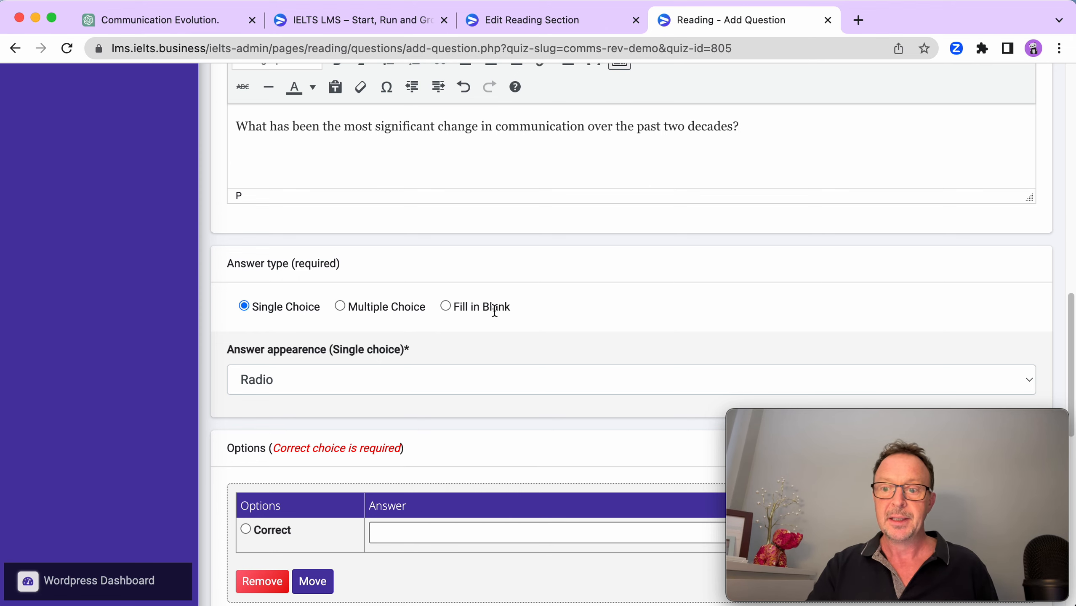
{"action": "scroll", "coordinate": [494, 311], "scroll_direction": "down", "scroll_amount": 1}
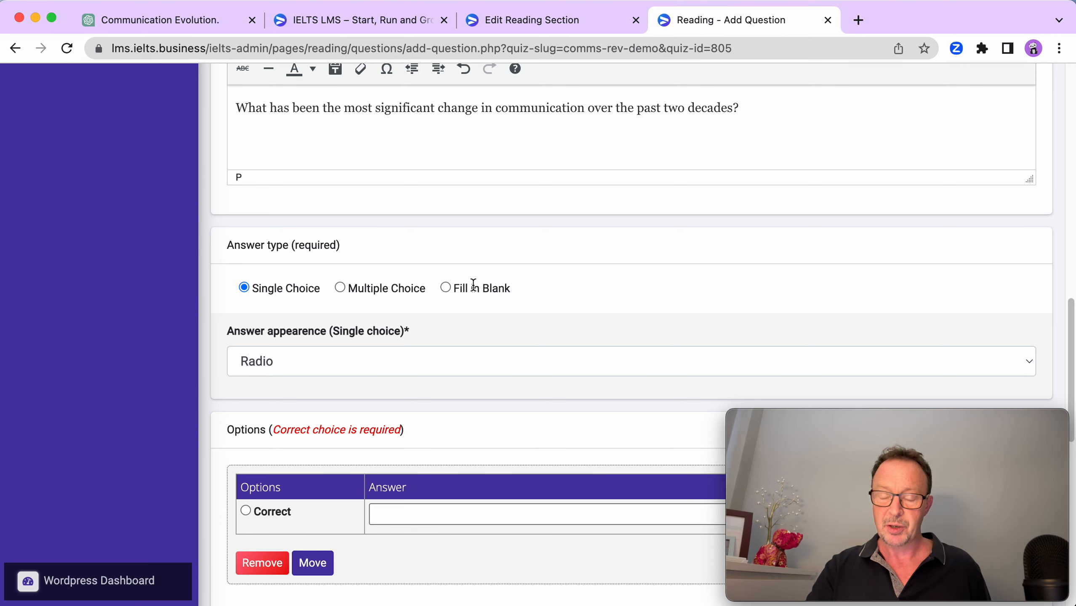
{"action": "scroll", "coordinate": [474, 284], "scroll_direction": "down", "scroll_amount": 5}
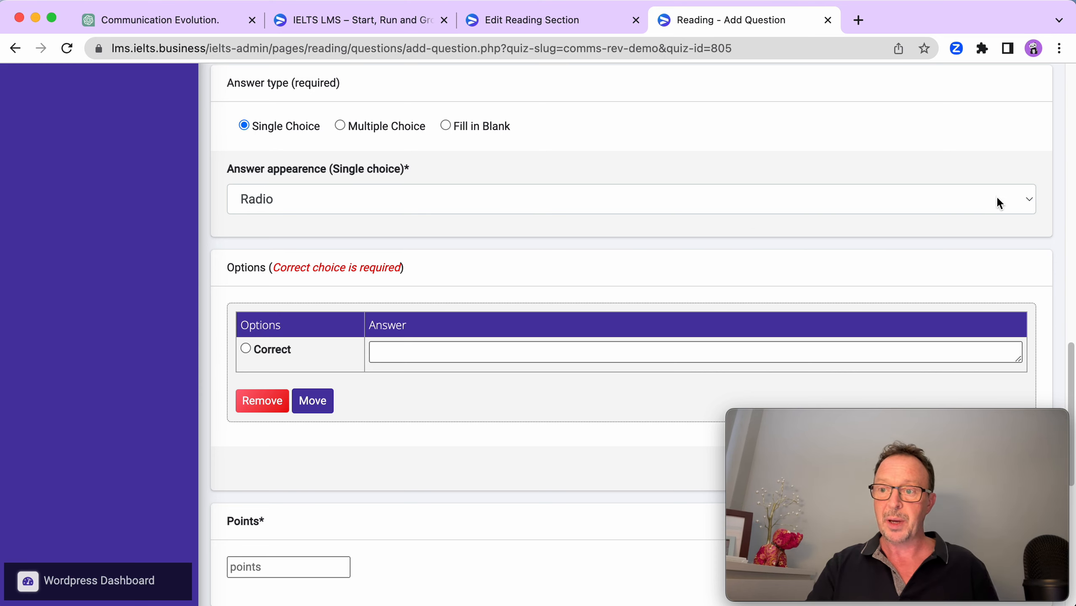
{"action": "left_click", "coordinate": [1035, 200]}
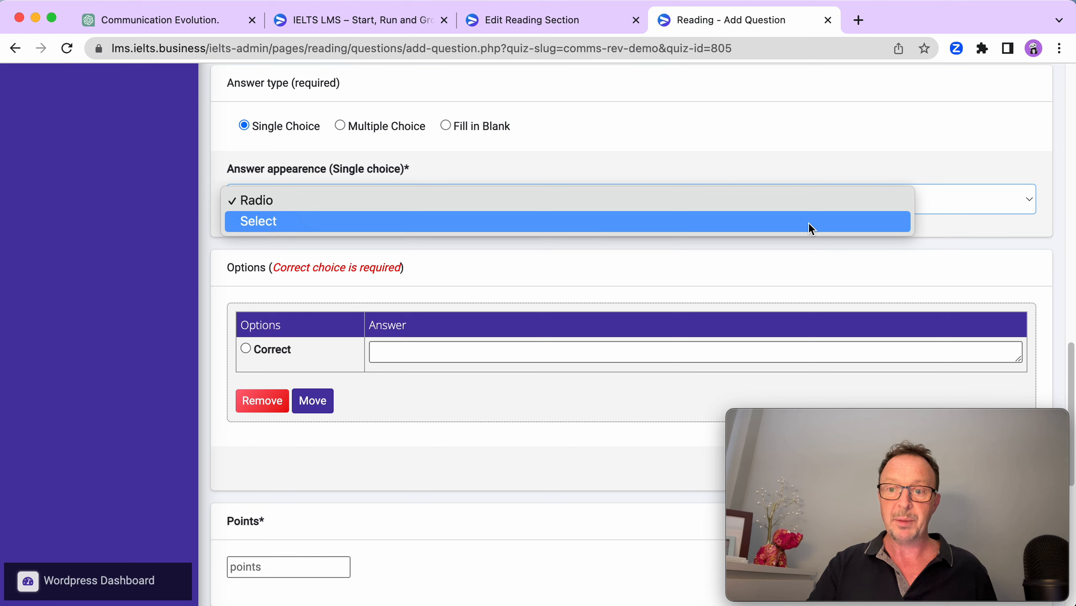
{"action": "left_click", "coordinate": [954, 198]}
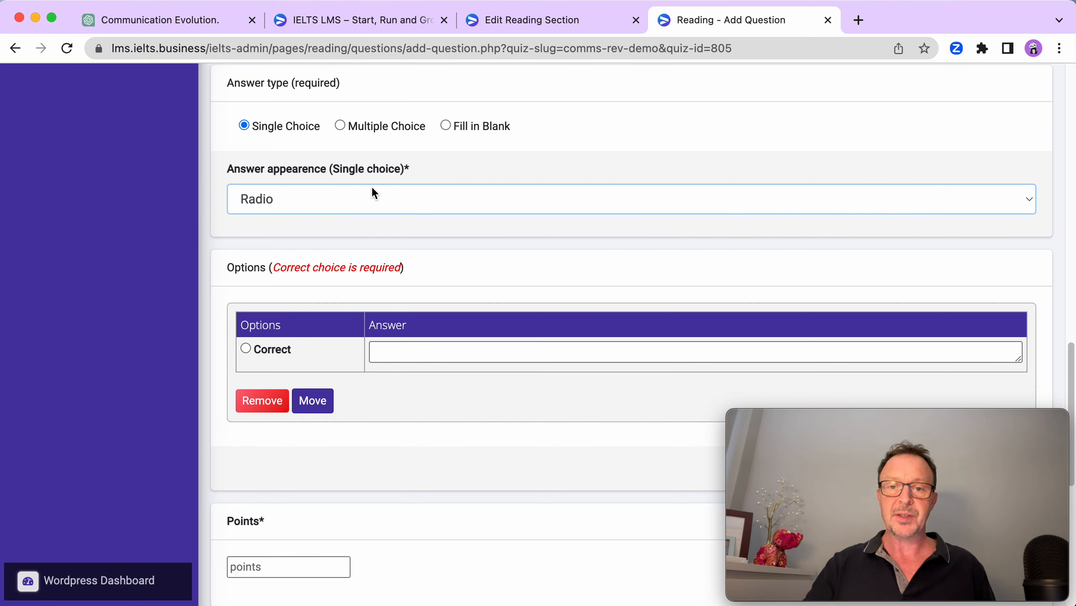
Add three more blank answer options to the single choice question.
{"action": "scroll", "coordinate": [372, 187], "scroll_direction": "down", "scroll_amount": 2}
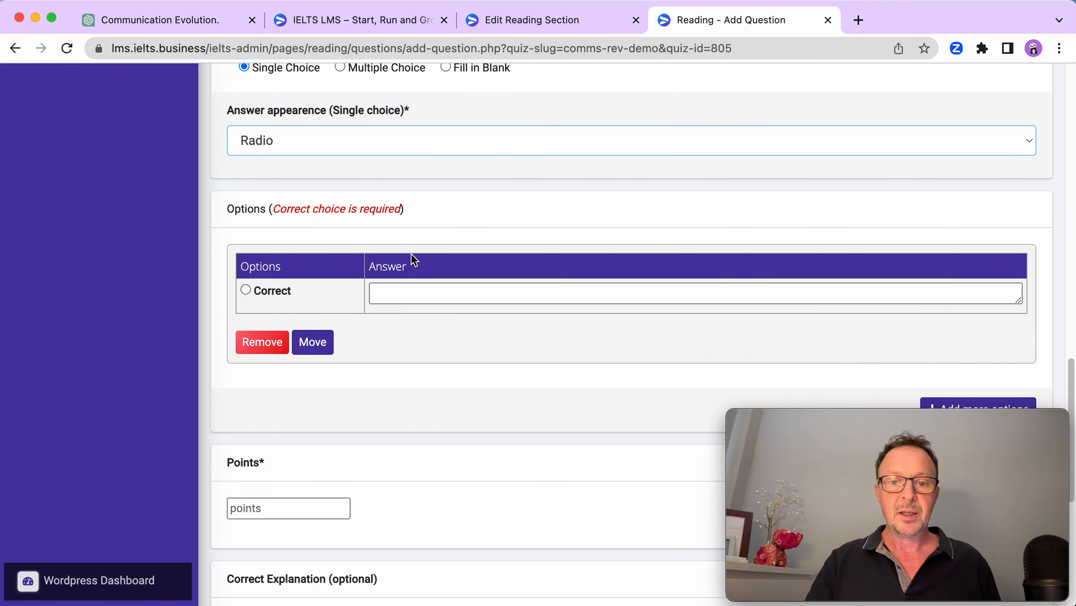
{"action": "scroll", "coordinate": [371, 281], "scroll_direction": "down", "scroll_amount": 8}
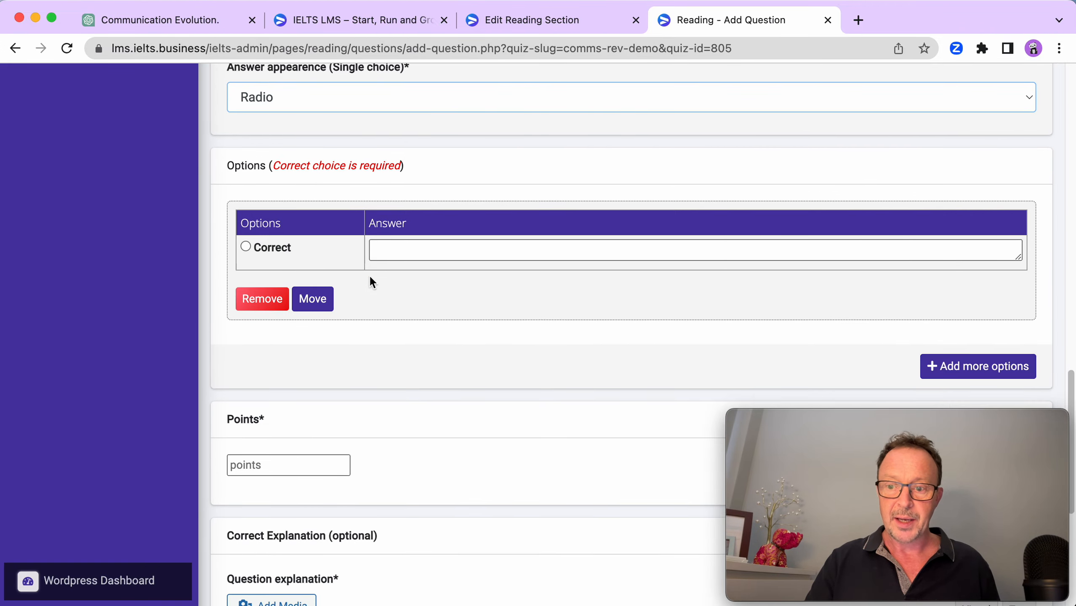
{"action": "left_click", "coordinate": [985, 158]}
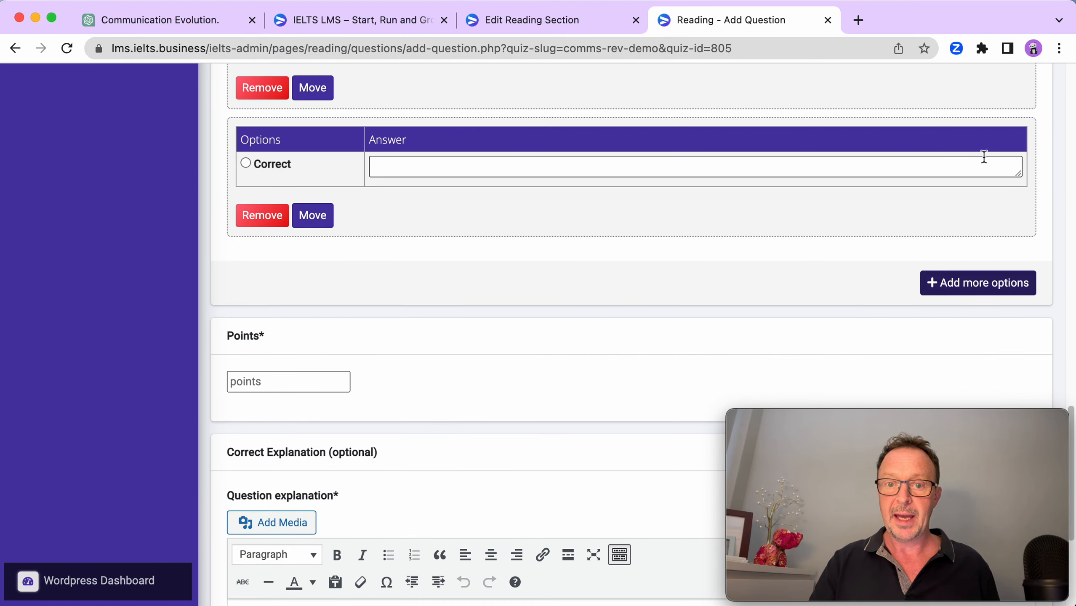
{"action": "left_click", "coordinate": [973, 283]}
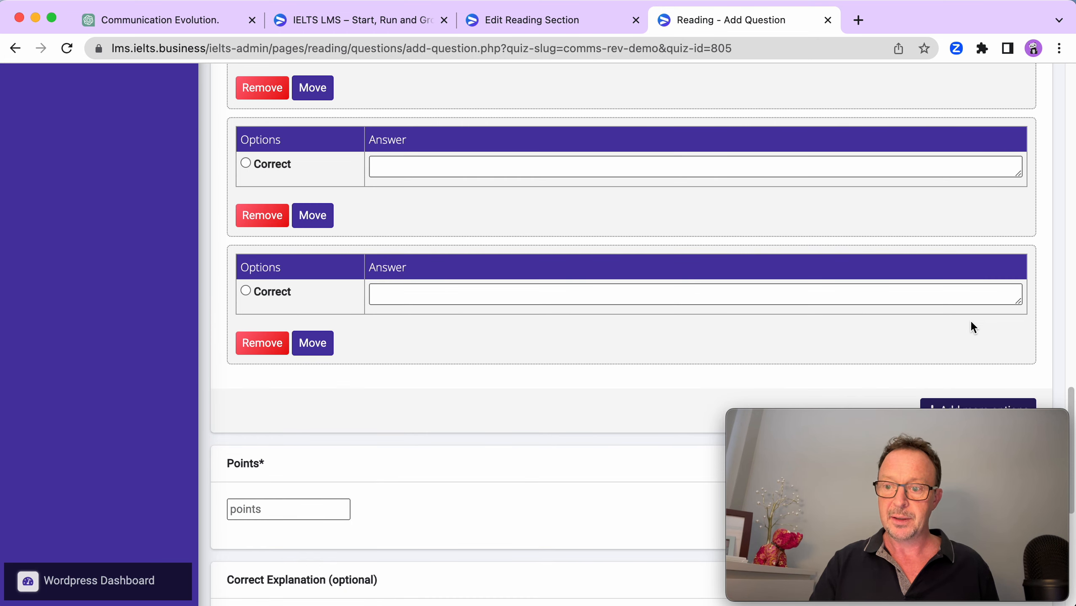
{"action": "scroll", "coordinate": [971, 322], "scroll_direction": "down", "scroll_amount": 2}
{"action": "left_click", "coordinate": [973, 366]}
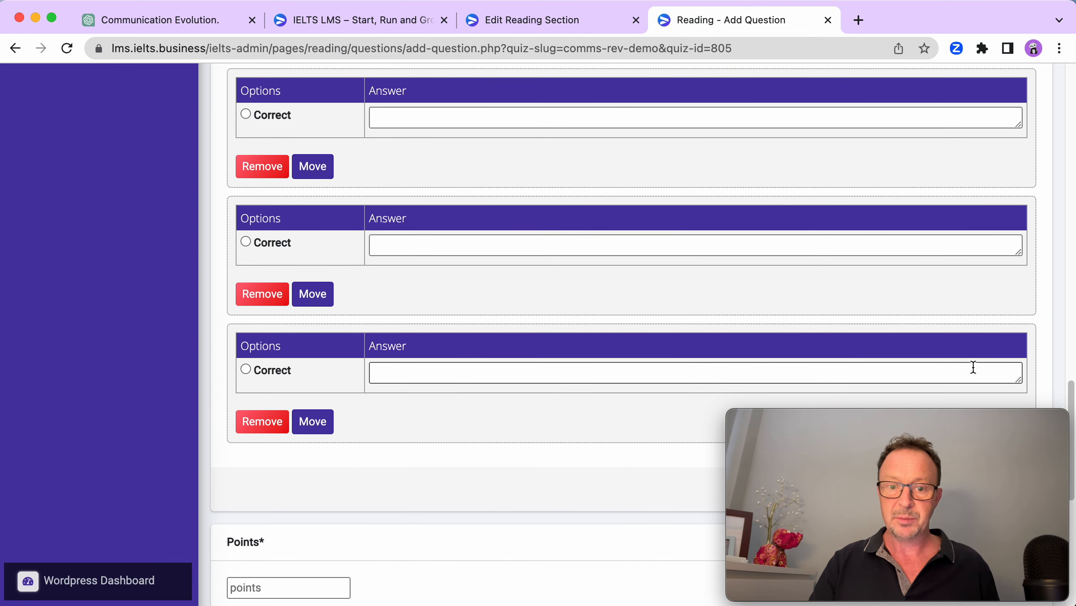
Copy option A from ChatGPT and enter "The rise of social media platforms" as the first answer in the LMS.
{"action": "scroll", "coordinate": [662, 358], "scroll_direction": "up", "scroll_amount": 3}
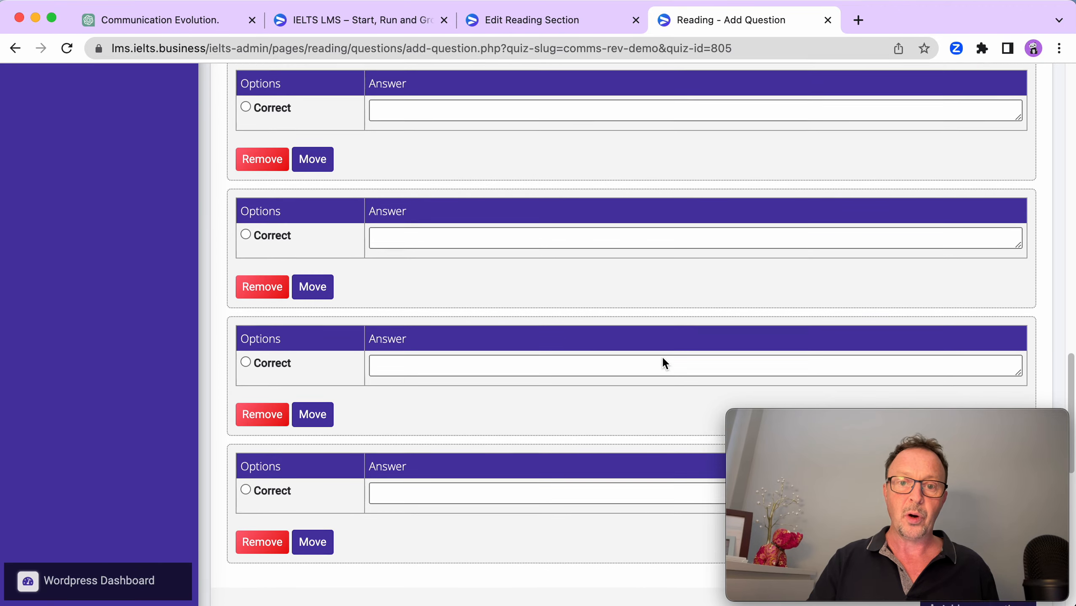
{"action": "scroll", "coordinate": [663, 357], "scroll_direction": "up", "scroll_amount": 4}
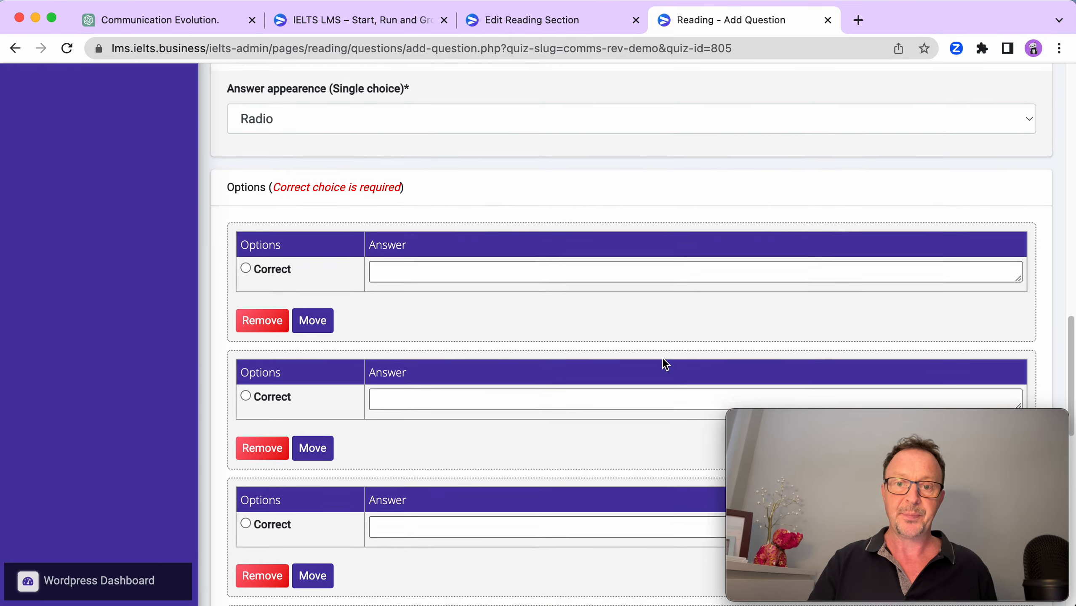
{"action": "scroll", "coordinate": [663, 361], "scroll_direction": "down", "scroll_amount": 4}
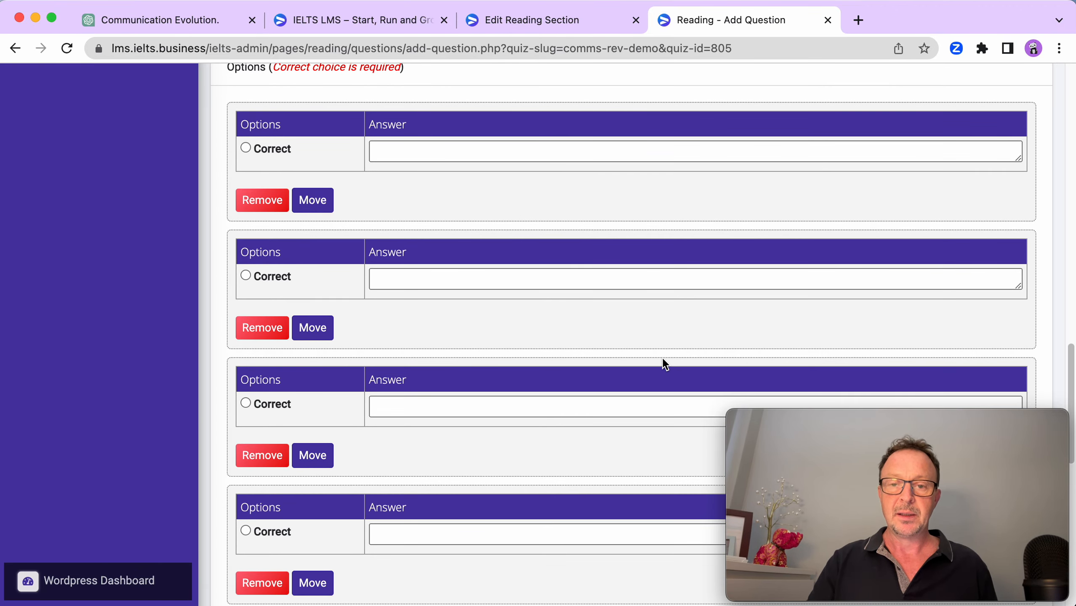
{"action": "left_click", "coordinate": [160, 24]}
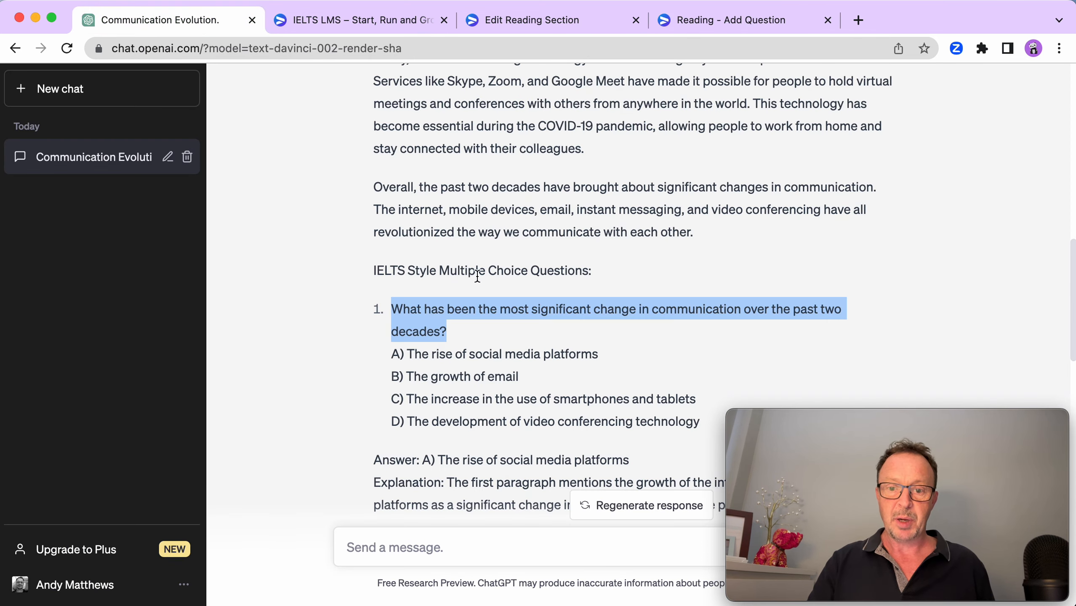
{"action": "left_click_drag", "start_coordinate": [600, 356], "coordinate": [410, 352]}
{"action": "key", "text": "super+c"}
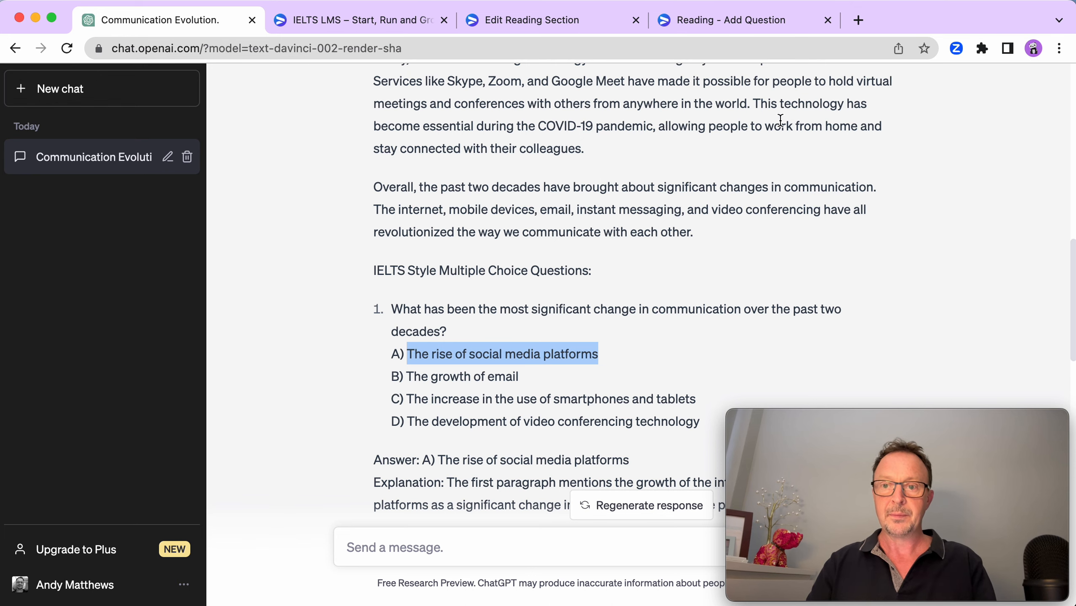
{"action": "left_click", "coordinate": [765, 23]}
{"action": "left_click", "coordinate": [517, 156]}
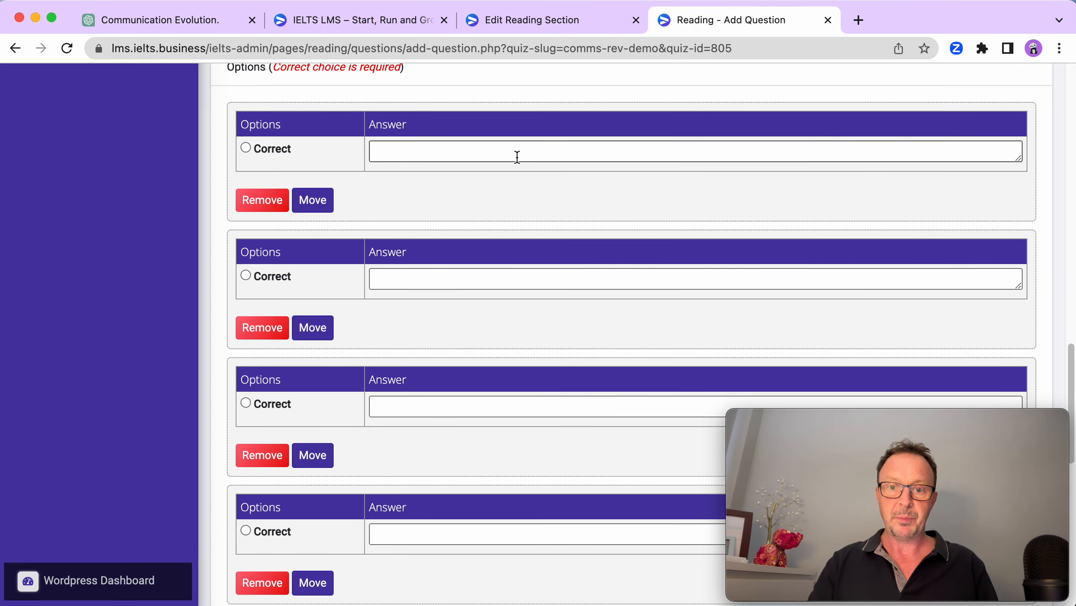
{"action": "key", "text": "super+v"}
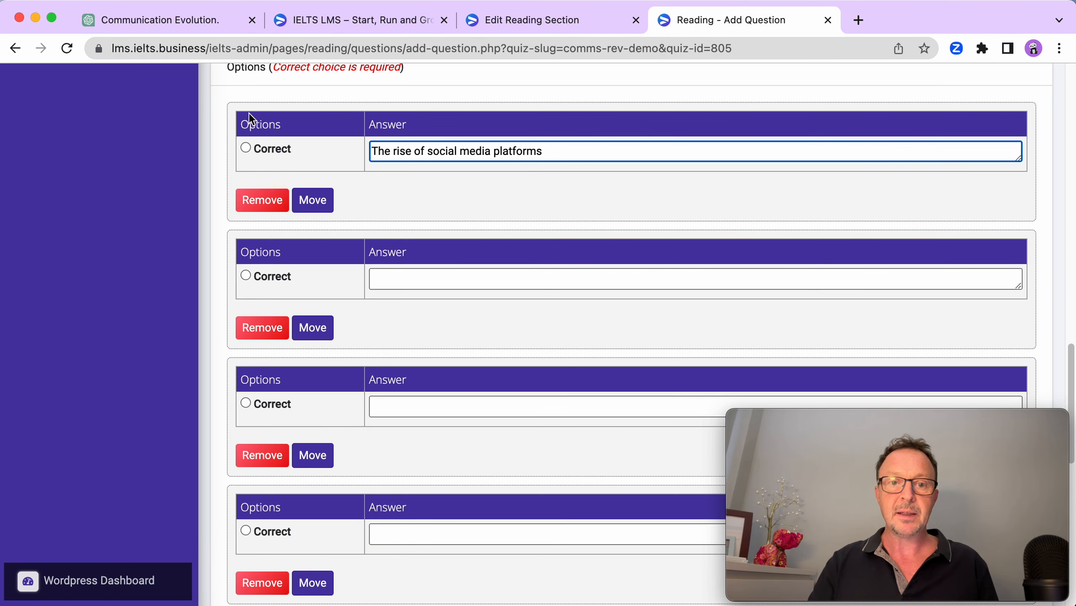
Copy option B from ChatGPT and enter "The growth of email" as the second answer in the LMS.
{"action": "left_click", "coordinate": [193, 33]}
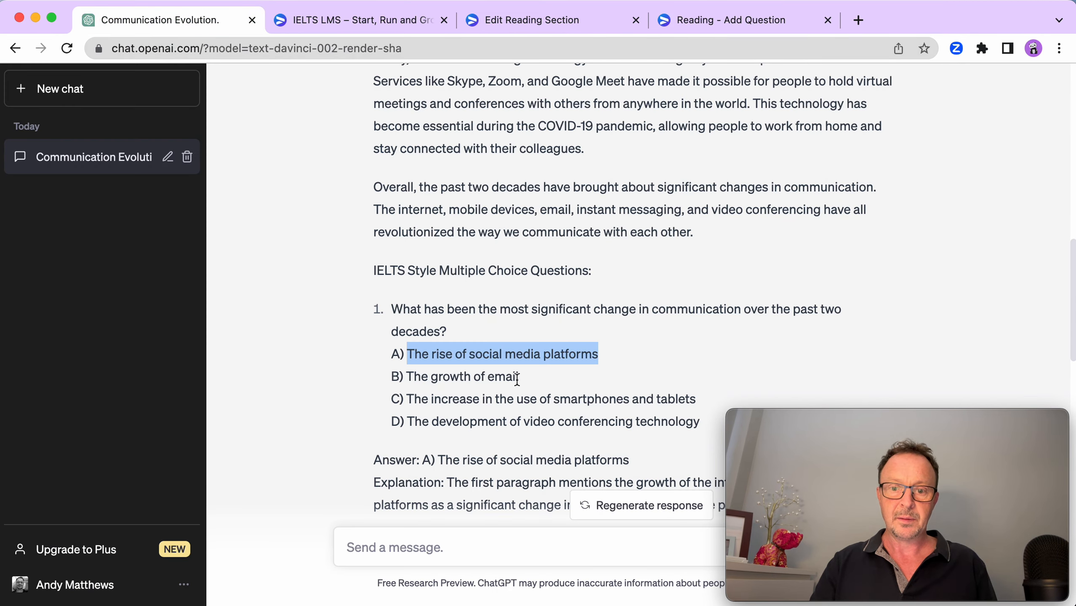
{"action": "left_click_drag", "start_coordinate": [519, 377], "coordinate": [409, 375]}
{"action": "key", "text": "super+c"}
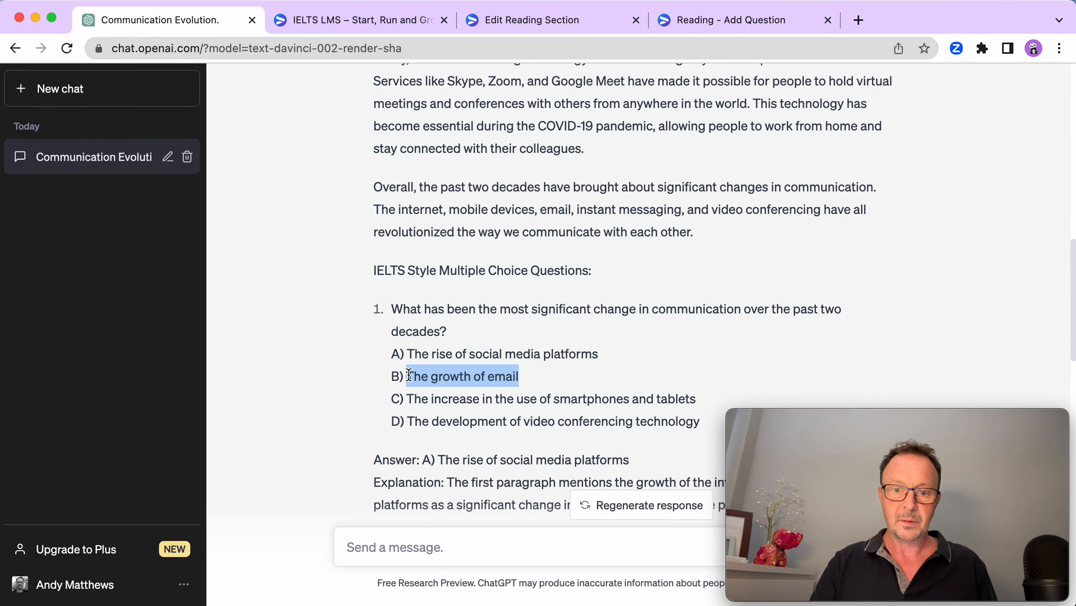
{"action": "left_click", "coordinate": [733, 19]}
{"action": "left_click", "coordinate": [472, 286]}
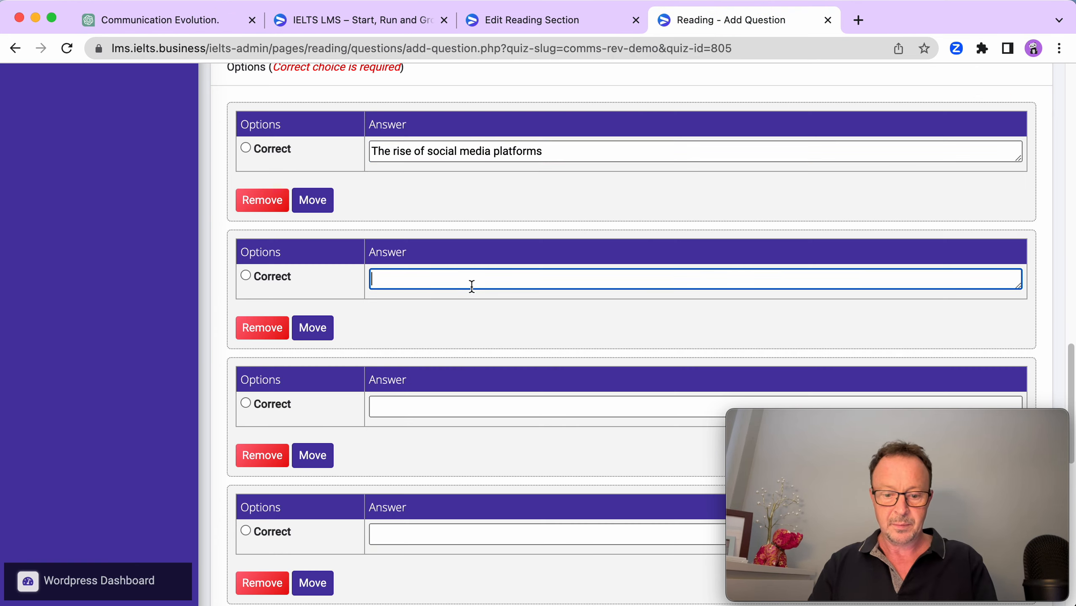
{"action": "key", "text": "super+v"}
Copy option C from ChatGPT and enter "The increase in the use of smartphones and tablets" as the third answer in the LMS.
{"action": "left_click", "coordinate": [167, 24]}
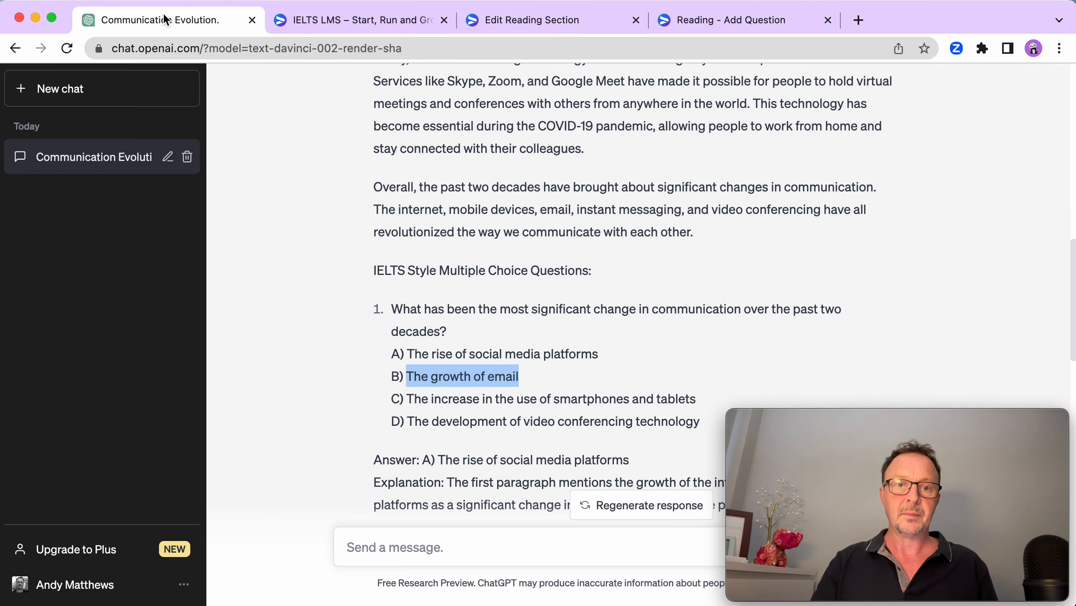
{"action": "left_click_drag", "start_coordinate": [698, 400], "coordinate": [407, 406]}
{"action": "key", "text": "super+c"}
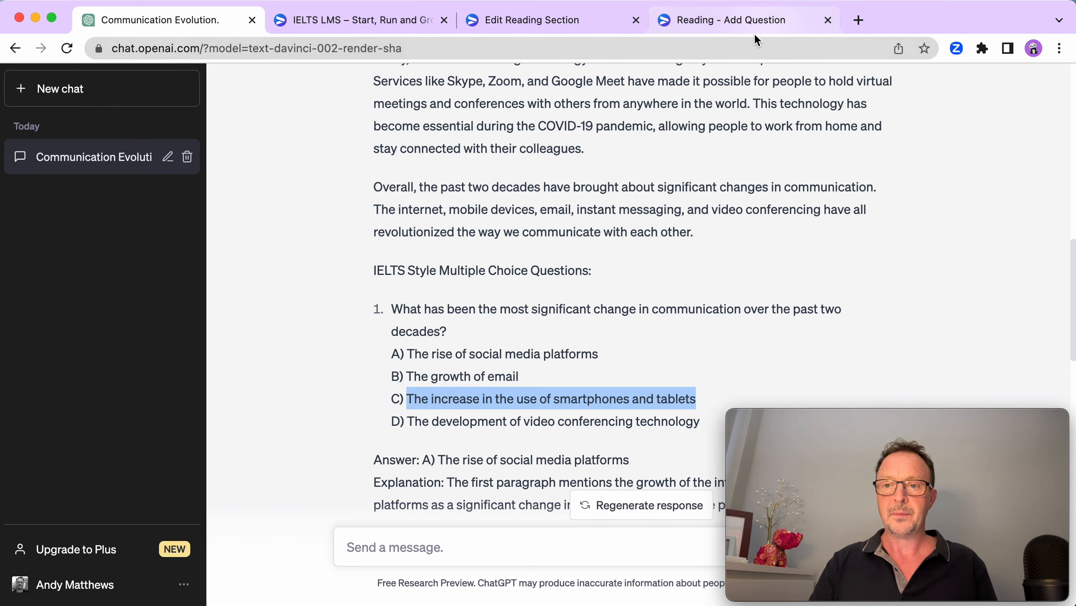
{"action": "left_click", "coordinate": [749, 19]}
{"action": "left_click", "coordinate": [507, 402]}
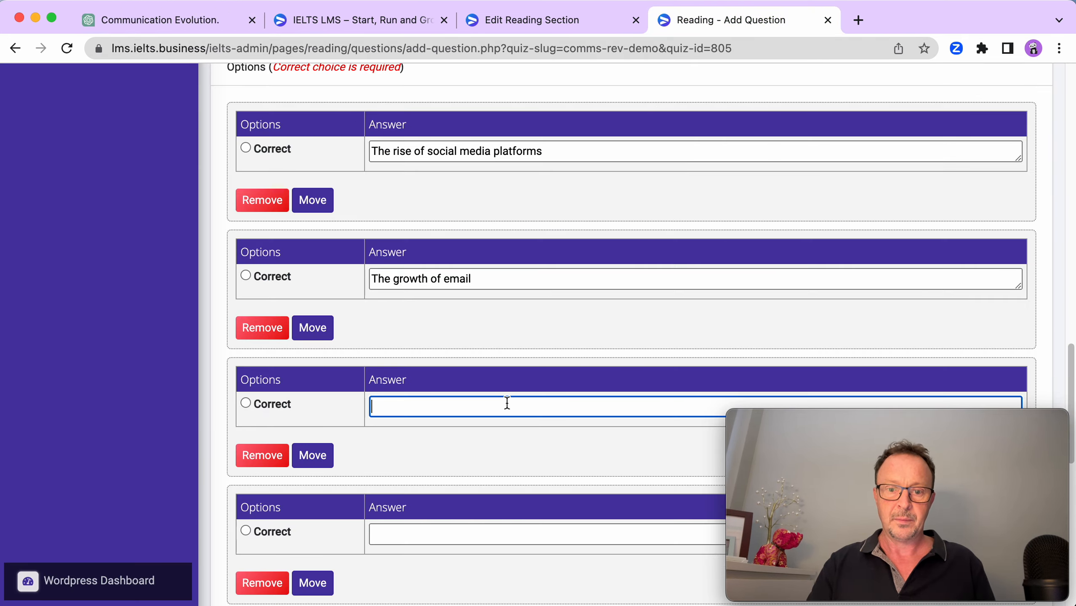
{"action": "key", "text": "super+v"}
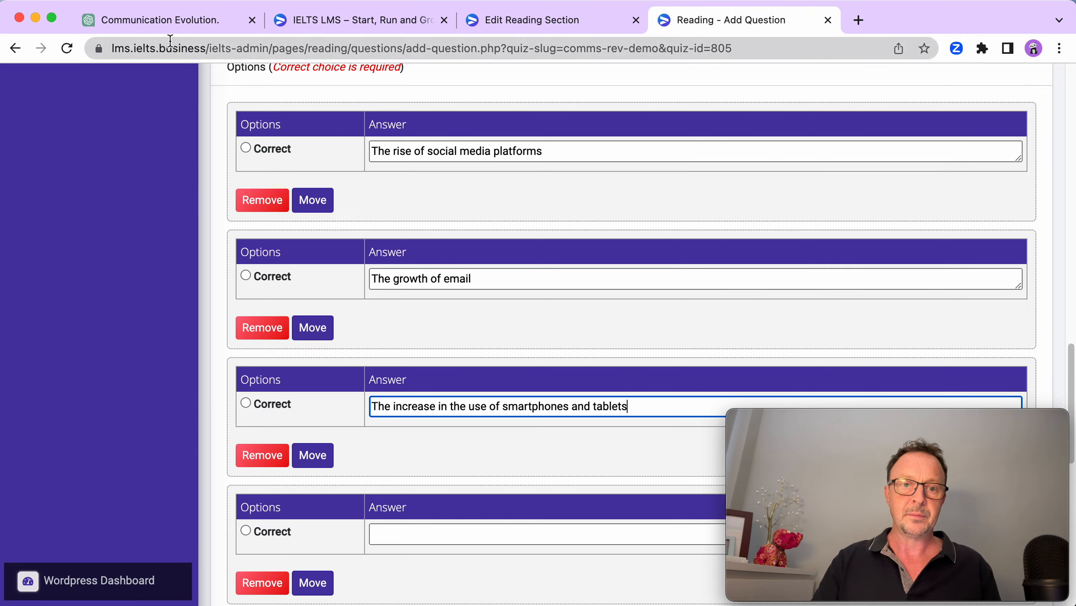
Copy option D from ChatGPT and enter "The development of video conferencing technology" as the fourth answer in the LMS.
{"action": "left_click", "coordinate": [164, 22]}
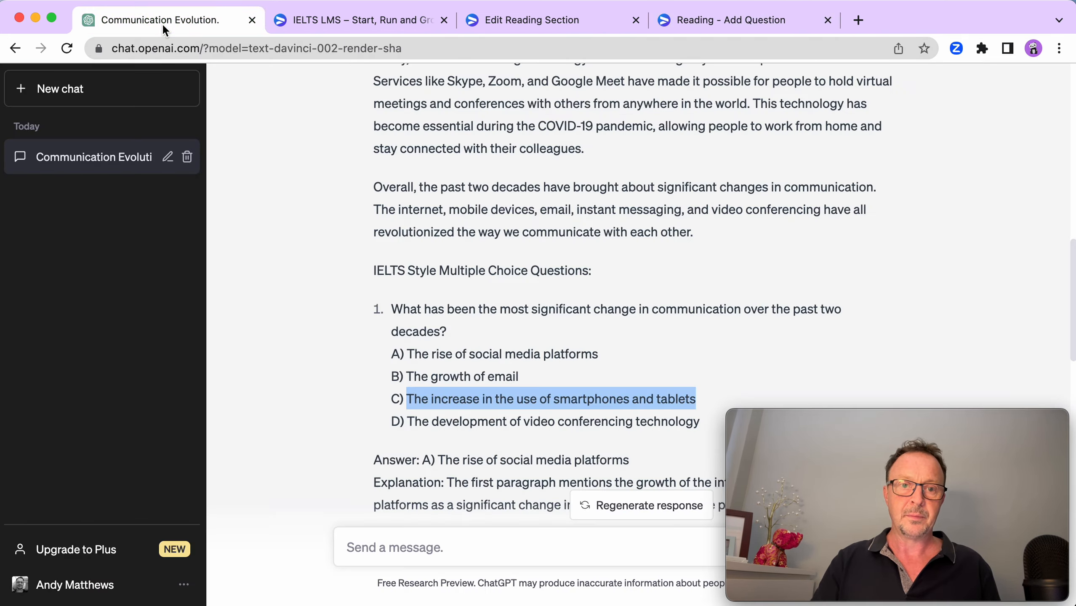
{"action": "left_click", "coordinate": [699, 426]}
{"action": "left_click_drag", "start_coordinate": [699, 426], "coordinate": [415, 418]}
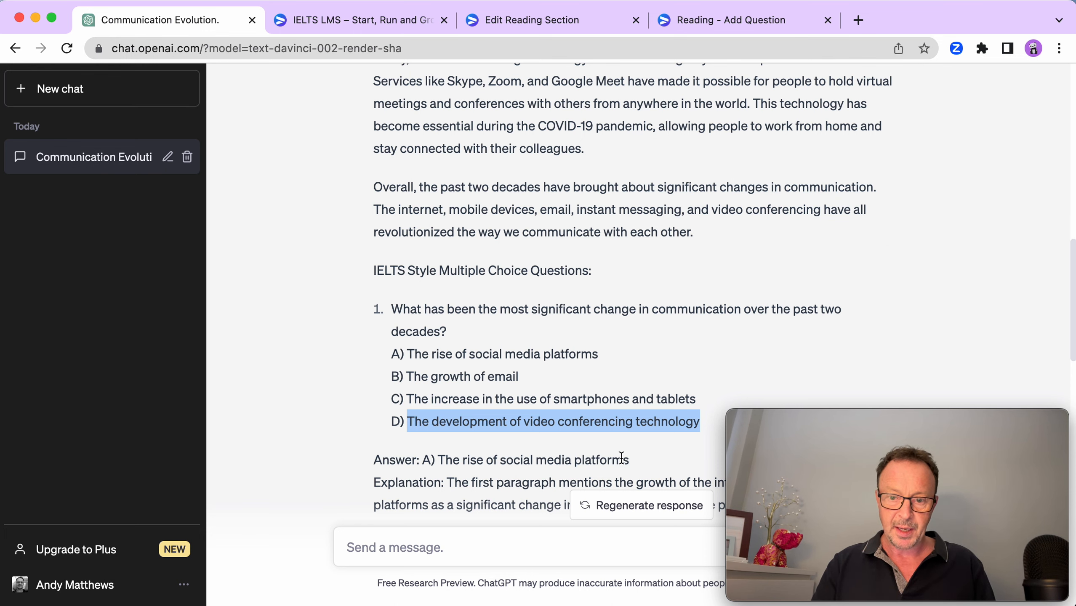
{"action": "left_click", "coordinate": [767, 21]}
{"action": "left_click", "coordinate": [443, 537]}
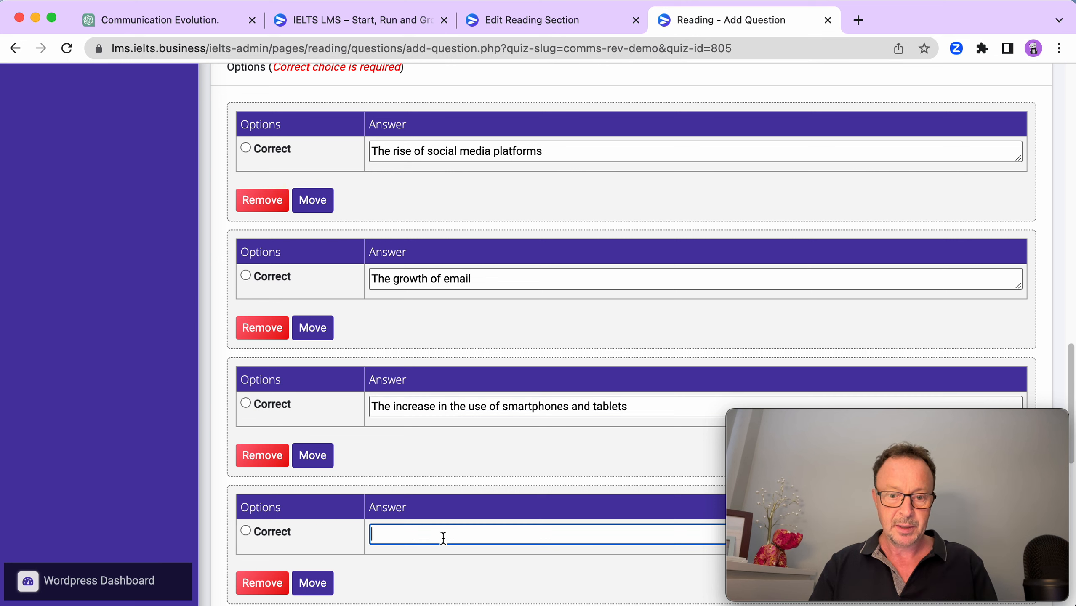
{"action": "key", "text": "BackSpace"}
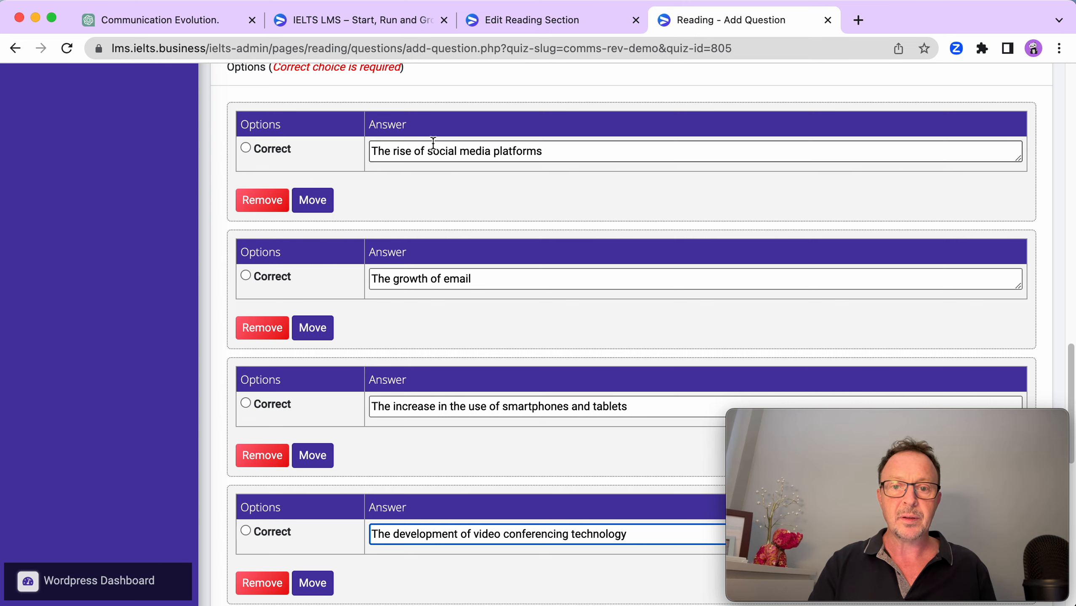
Mark "The rise of social media platforms" as the correct answer and set the question's points to 1.
{"action": "left_click", "coordinate": [246, 148]}
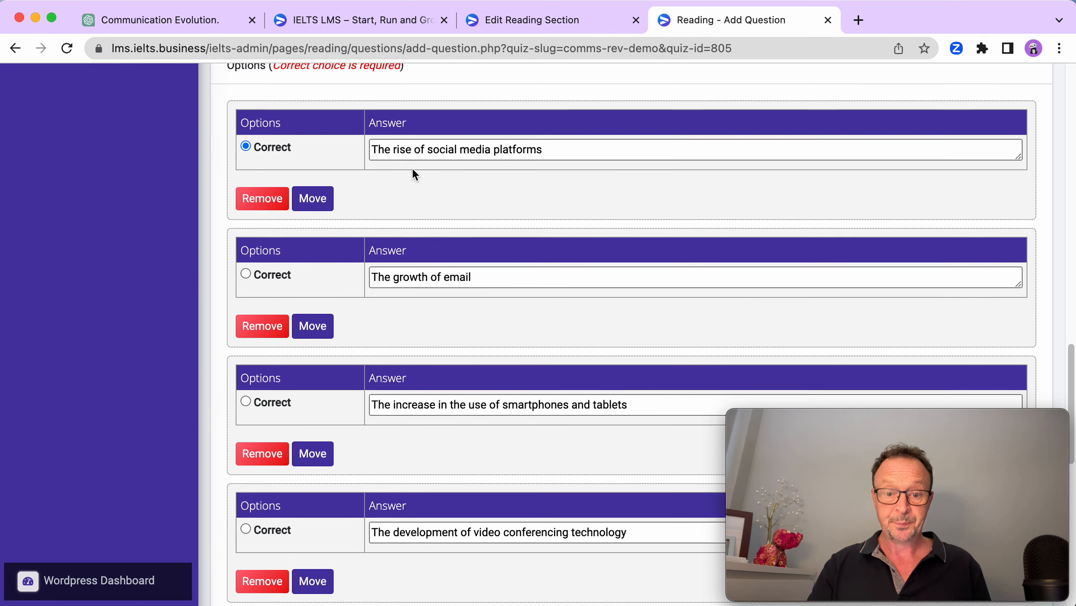
{"action": "scroll", "coordinate": [413, 170], "scroll_direction": "down", "scroll_amount": 10}
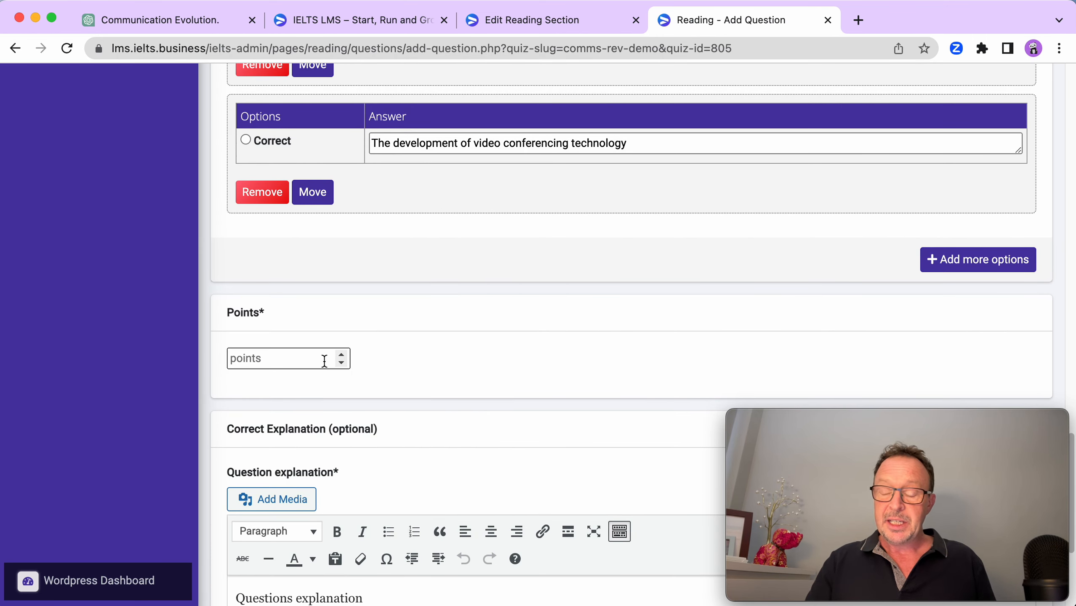
{"action": "scroll", "coordinate": [323, 360], "scroll_direction": "down", "scroll_amount": 1}
{"action": "left_click", "coordinate": [293, 343]}
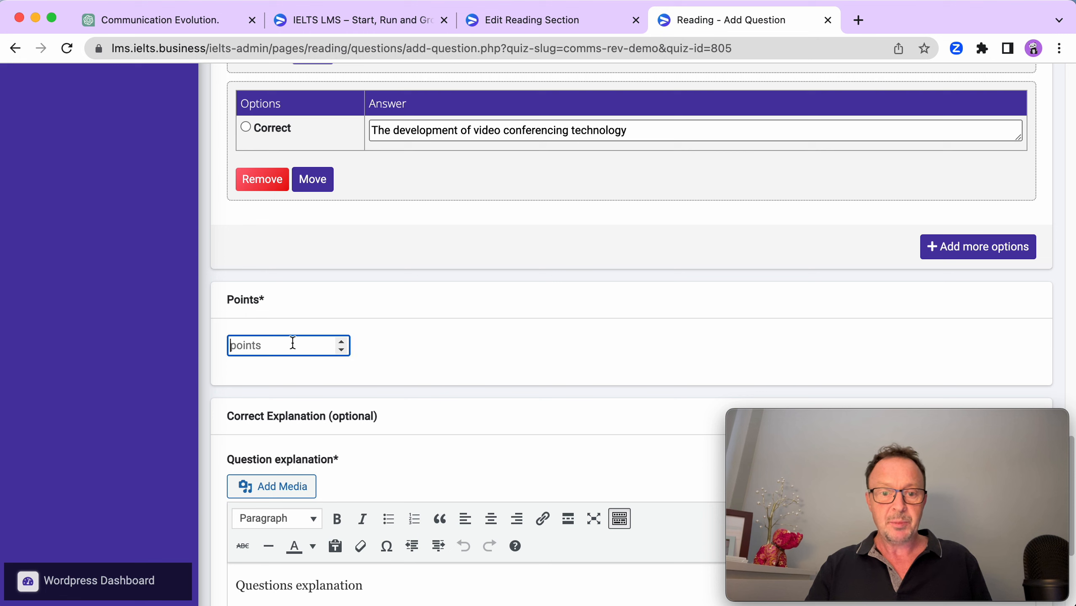
{"action": "type", "text": "1"}
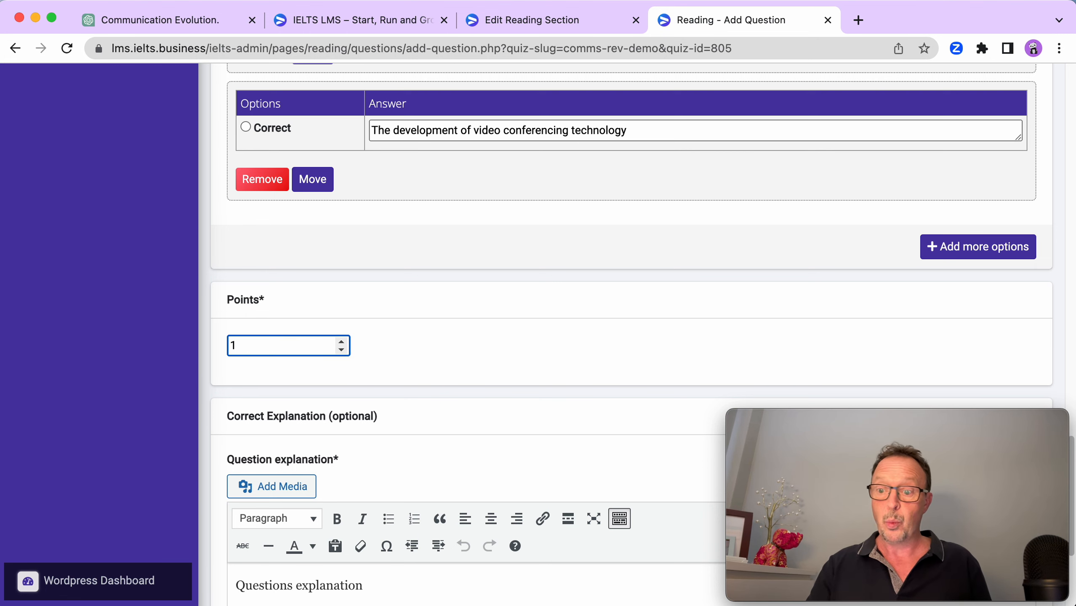
Copy the explanation of question 1 from ChatGPT and replace the placeholder question explanation in the LMS with it.
{"action": "scroll", "coordinate": [396, 356], "scroll_direction": "down", "scroll_amount": 5}
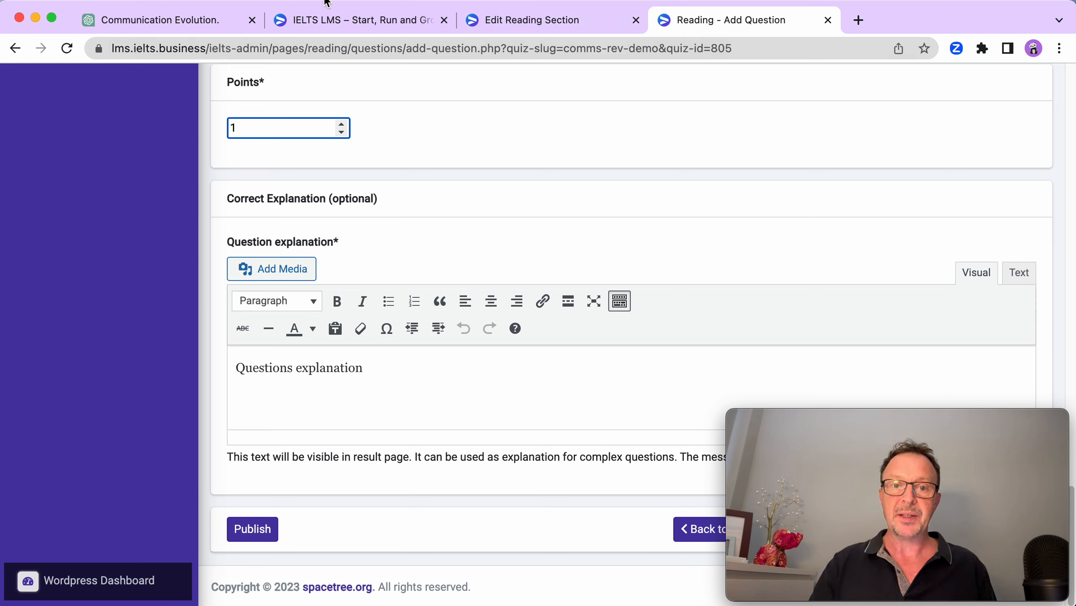
{"action": "left_click", "coordinate": [175, 17]}
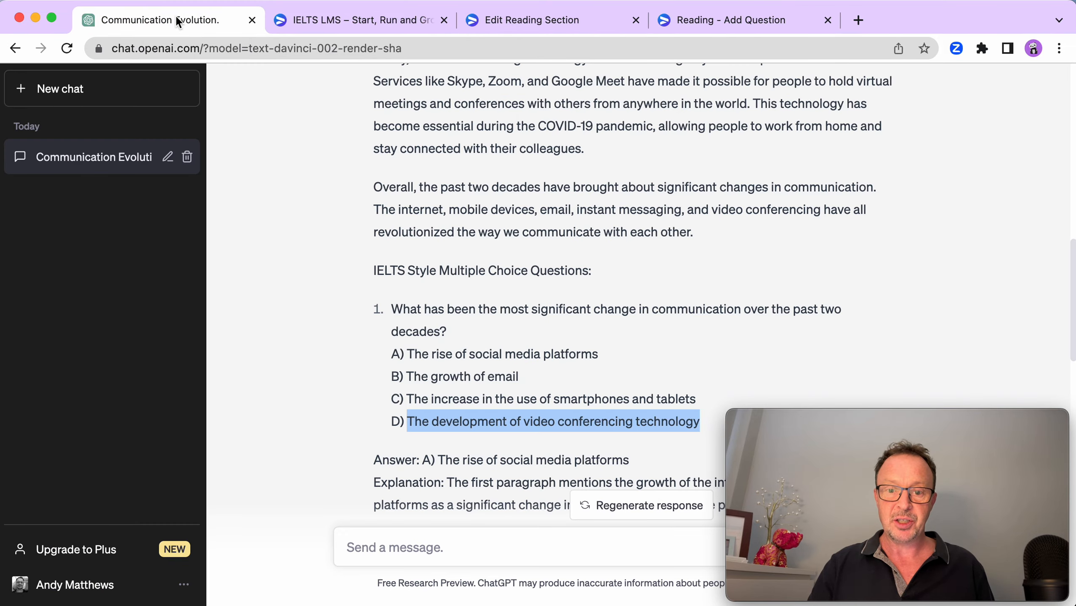
{"action": "scroll", "coordinate": [662, 255], "scroll_direction": "down", "scroll_amount": 5}
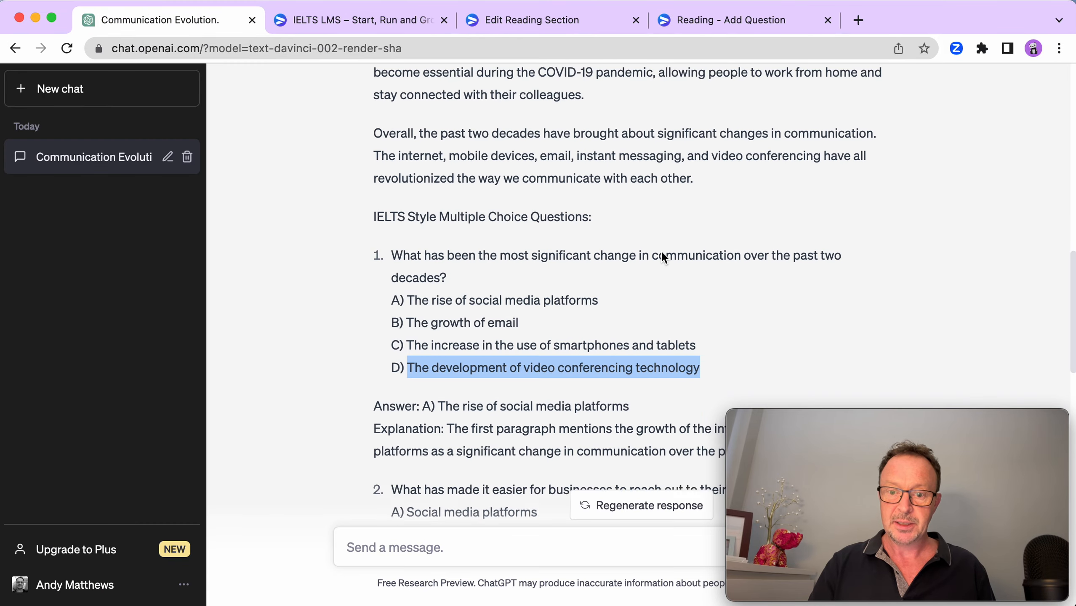
{"action": "left_click_drag", "start_coordinate": [832, 290], "coordinate": [449, 271]}
{"action": "key", "text": "super+c"}
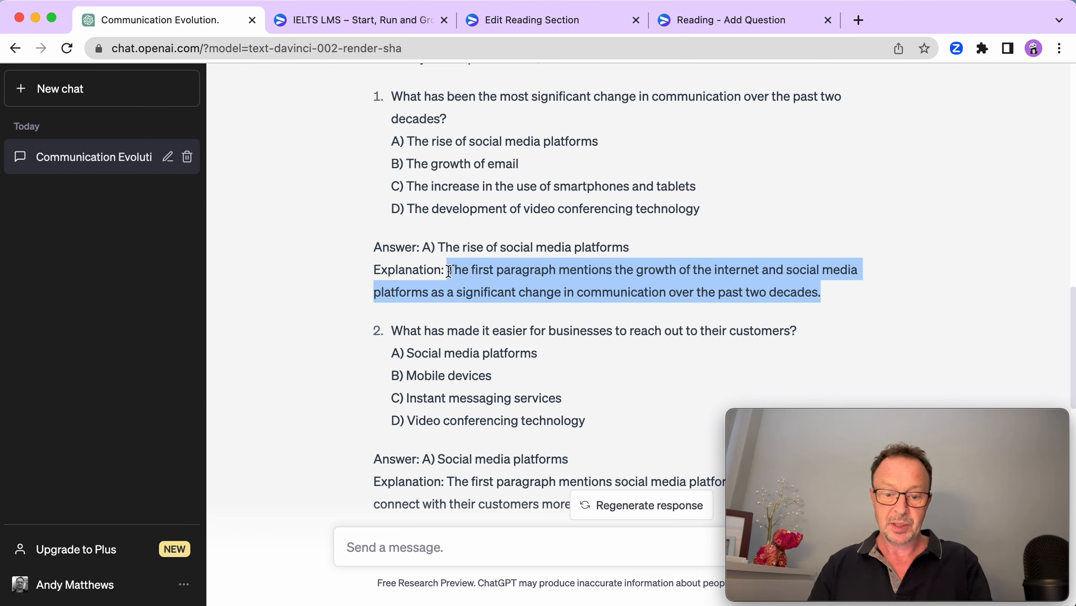
{"action": "left_click", "coordinate": [723, 19]}
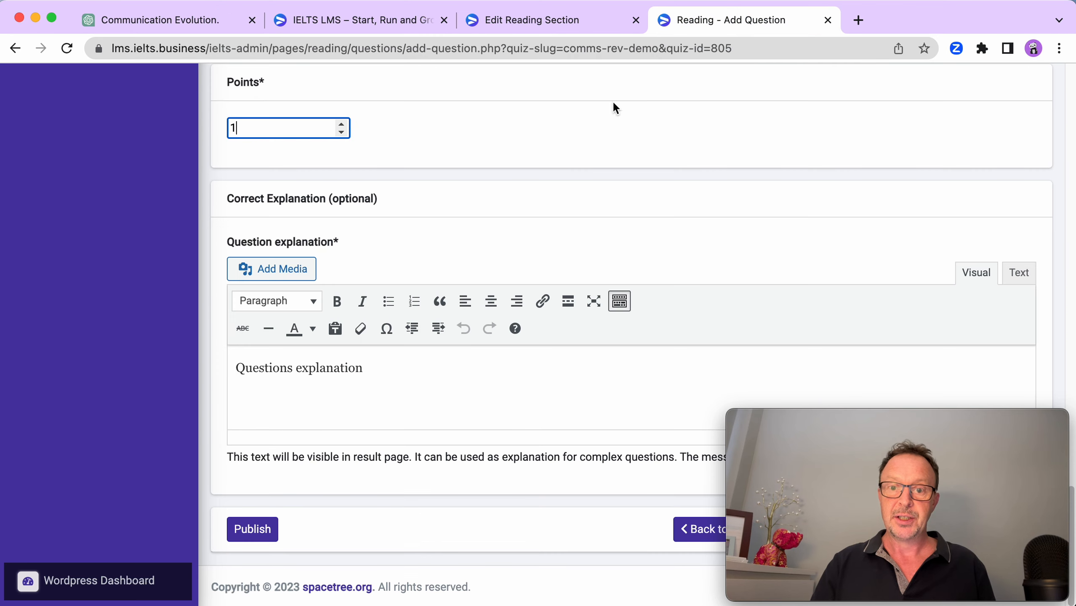
{"action": "left_click_drag", "start_coordinate": [373, 367], "coordinate": [208, 368]}
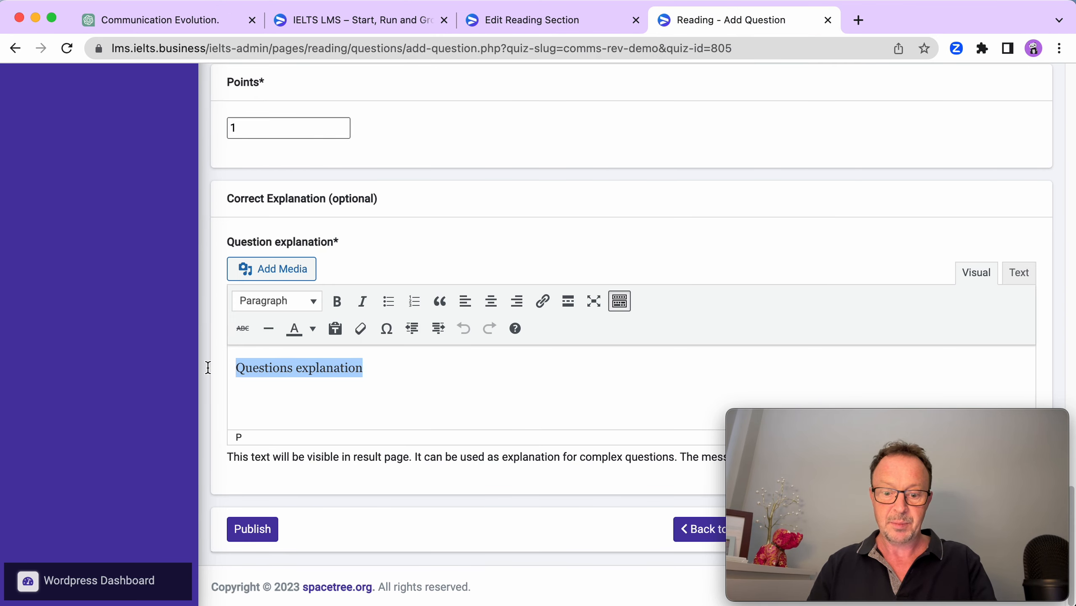
{"action": "key", "text": "super+v"}
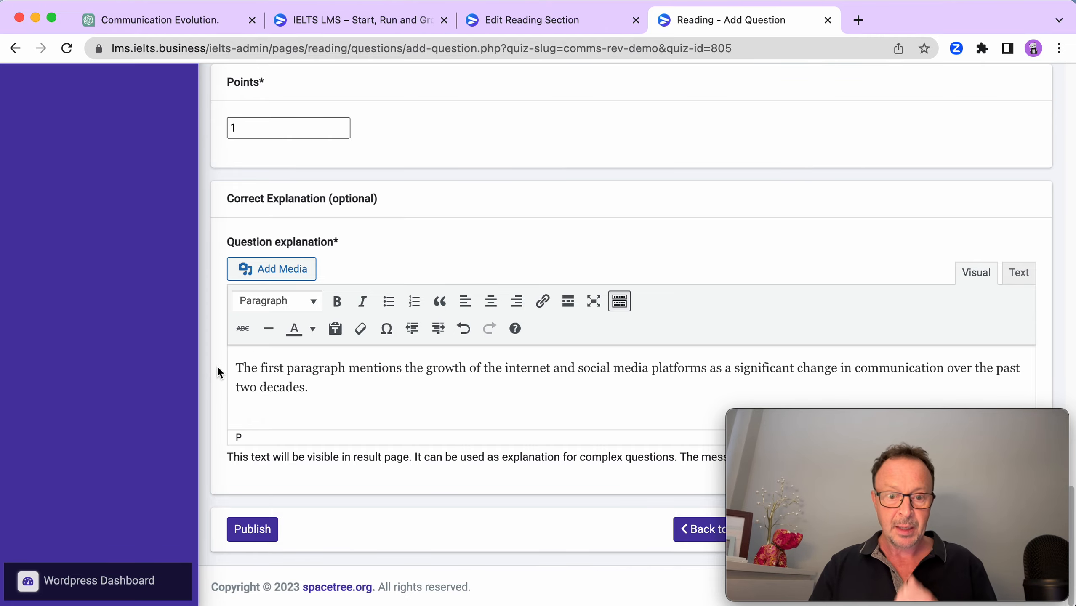
Review the question's instructions, wording, answer options, points and explanation before publishing.
{"action": "scroll", "coordinate": [389, 374], "scroll_direction": "up", "scroll_amount": 10}
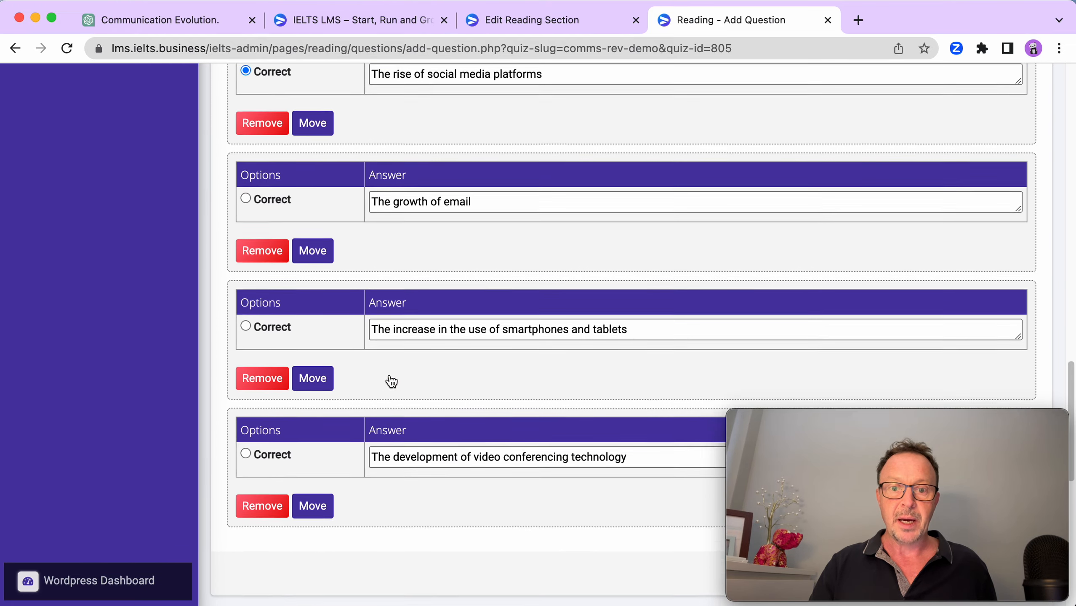
{"action": "scroll", "coordinate": [391, 381], "scroll_direction": "up", "scroll_amount": 12}
{"action": "scroll", "coordinate": [437, 224], "scroll_direction": "up", "scroll_amount": 3}
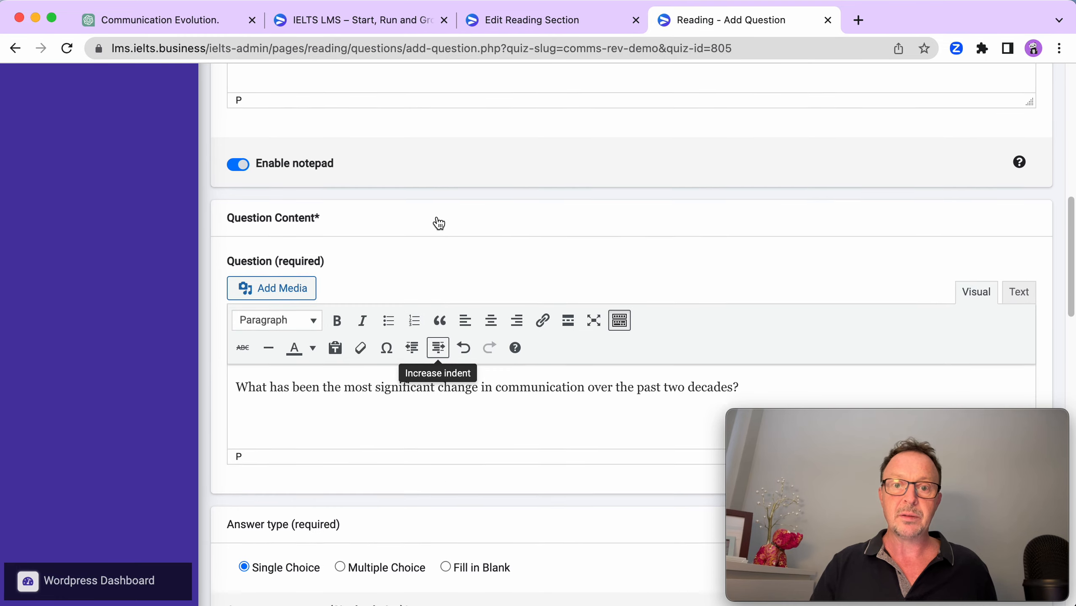
{"action": "scroll", "coordinate": [439, 222], "scroll_direction": "up", "scroll_amount": 3}
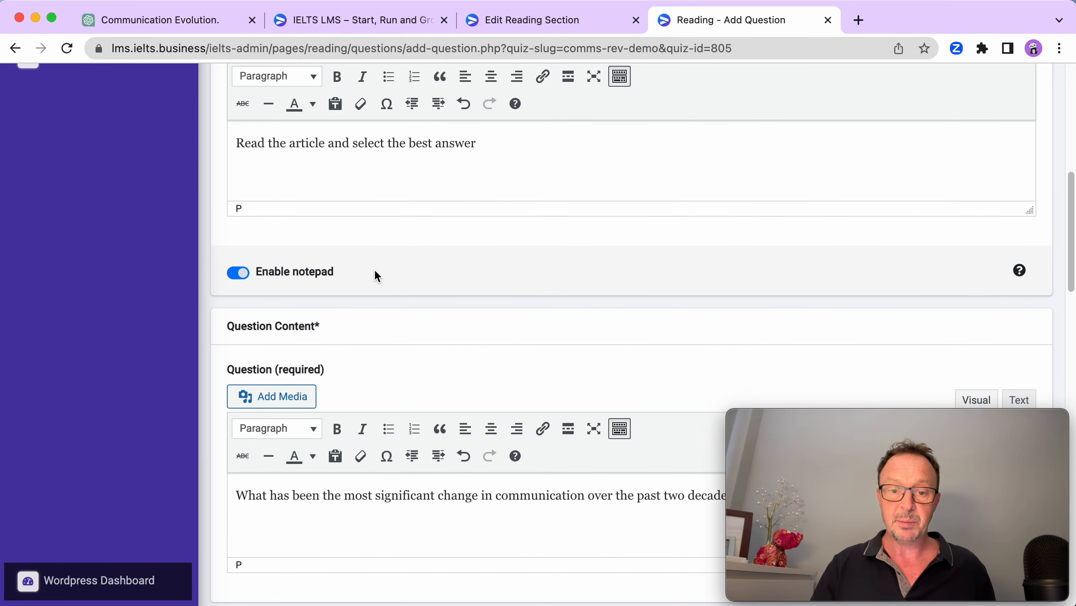
{"action": "scroll", "coordinate": [376, 276], "scroll_direction": "down", "scroll_amount": 9}
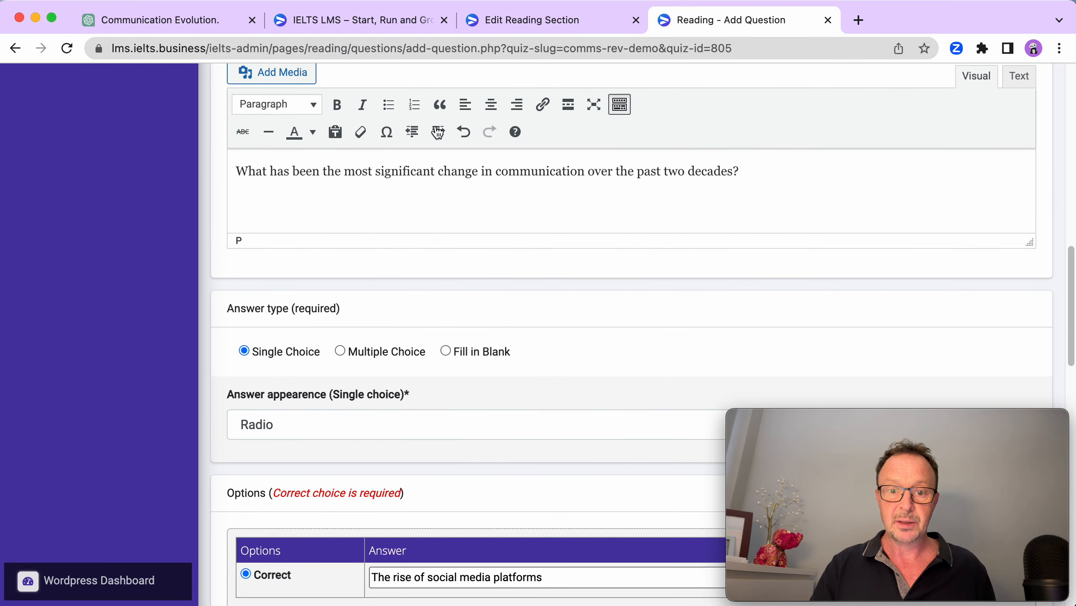
{"action": "scroll", "coordinate": [452, 236], "scroll_direction": "down", "scroll_amount": 12}
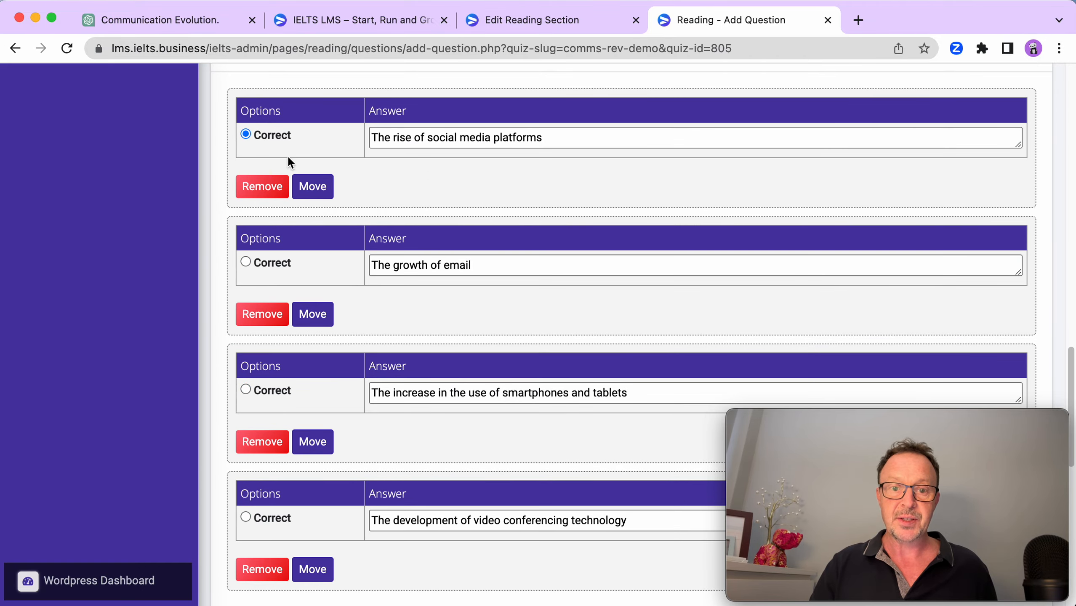
{"action": "scroll", "coordinate": [428, 207], "scroll_direction": "down", "scroll_amount": 7}
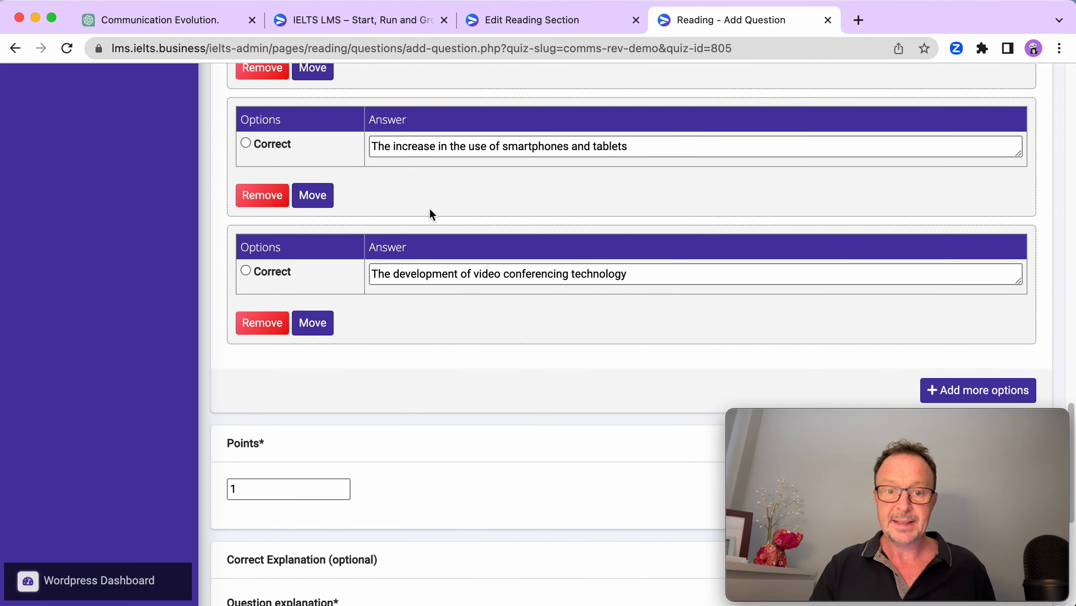
{"action": "scroll", "coordinate": [429, 207], "scroll_direction": "down", "scroll_amount": 7}
{"action": "scroll", "coordinate": [473, 372], "scroll_direction": "down", "scroll_amount": 2}
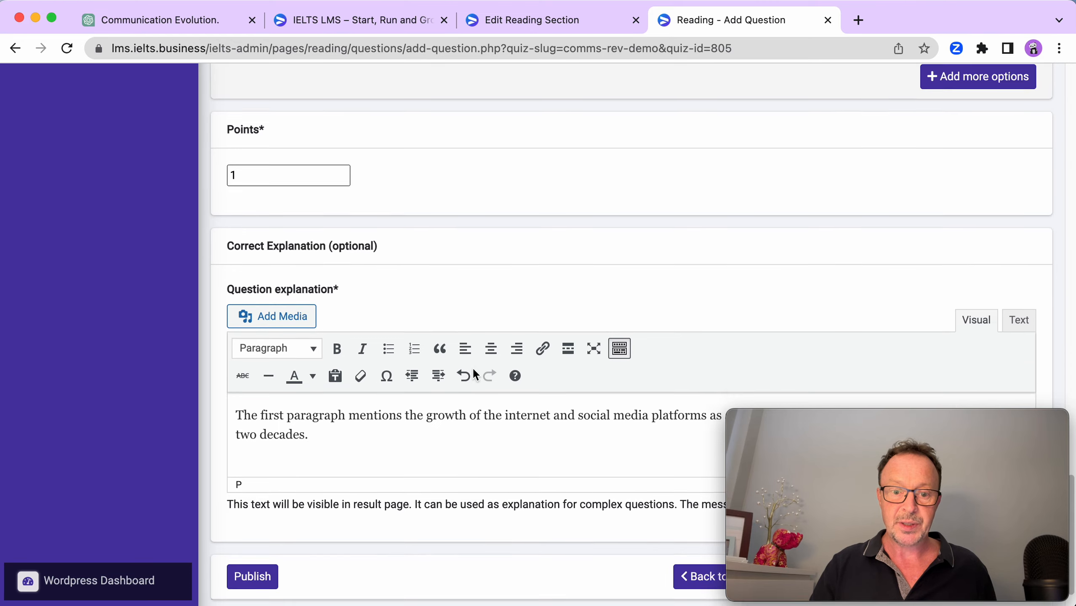
{"action": "scroll", "coordinate": [472, 372], "scroll_direction": "down", "scroll_amount": 1}
Publish Question 1 and start adding a new question to the quiz.
{"action": "left_click", "coordinate": [252, 530]}
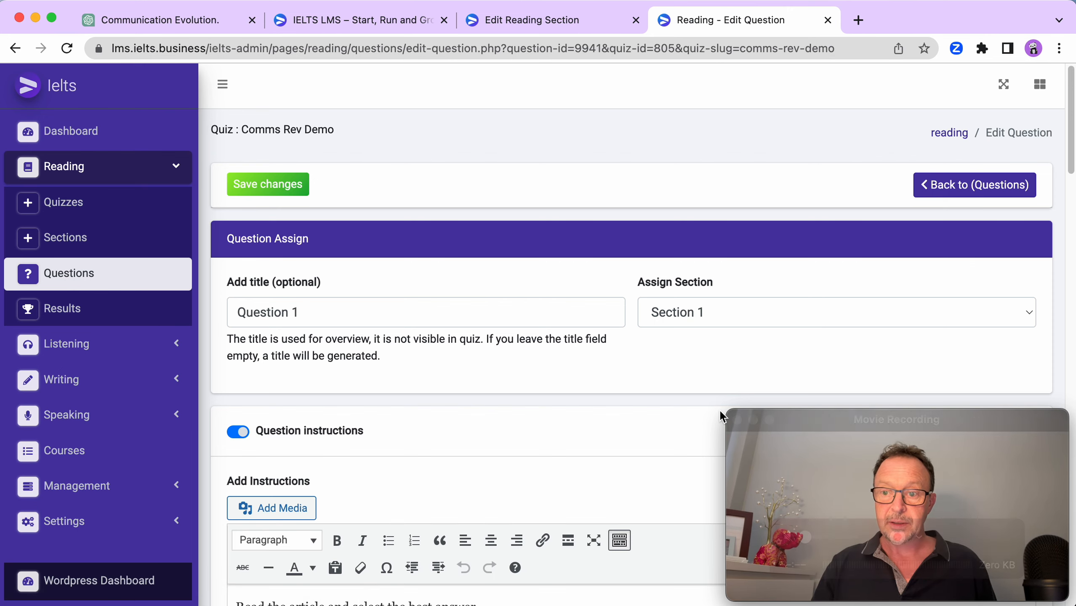
{"action": "scroll", "coordinate": [590, 421], "scroll_direction": "down", "scroll_amount": 15}
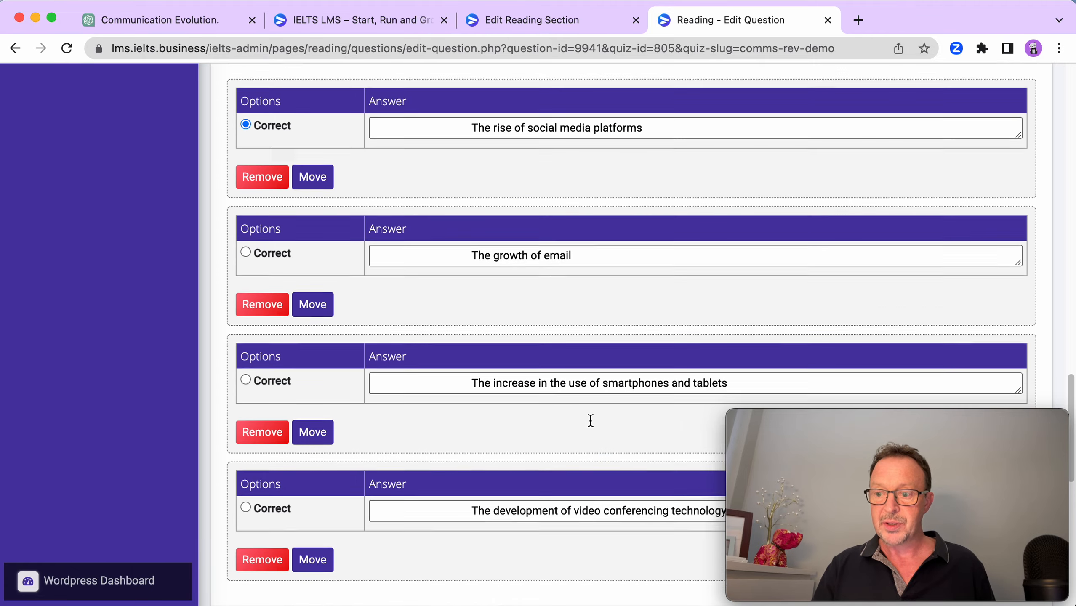
{"action": "scroll", "coordinate": [590, 421], "scroll_direction": "down", "scroll_amount": 10}
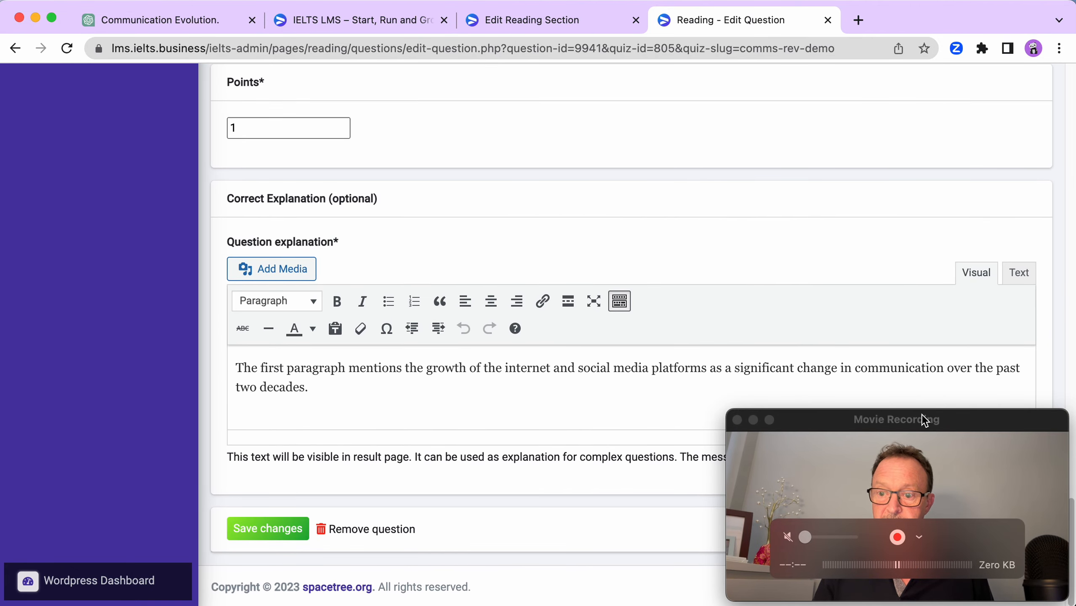
{"action": "left_click_drag", "start_coordinate": [921, 416], "coordinate": [688, 413]}
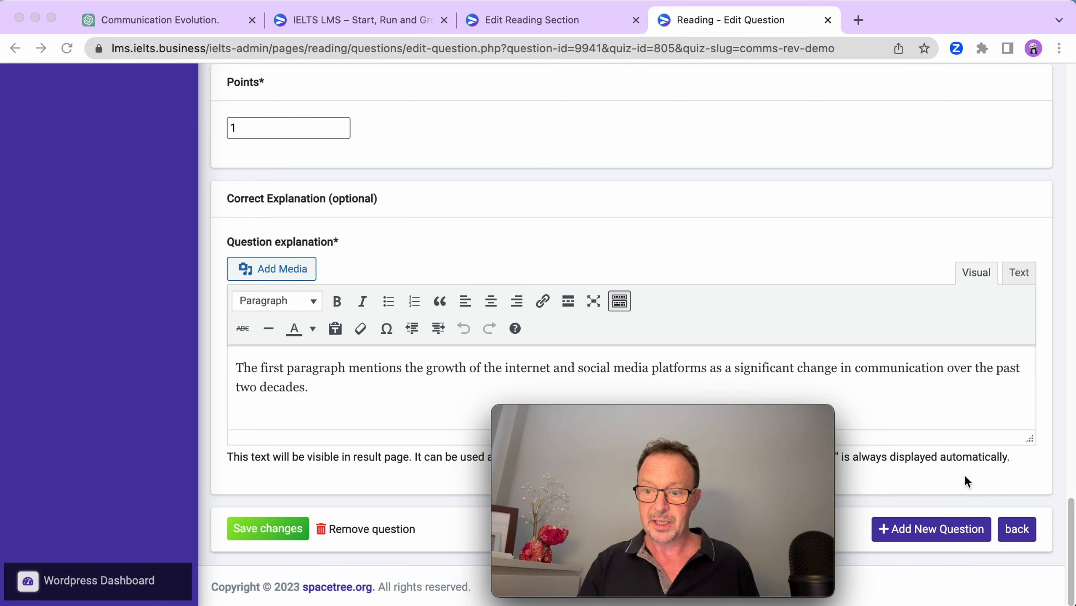
{"action": "left_click", "coordinate": [917, 533]}
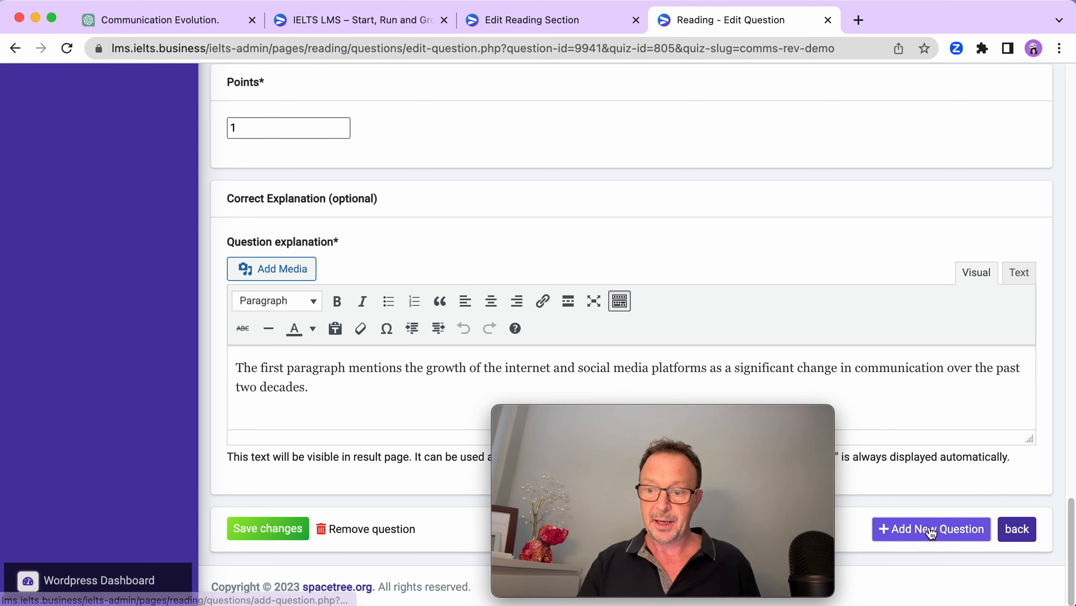
{"action": "left_click", "coordinate": [931, 533]}
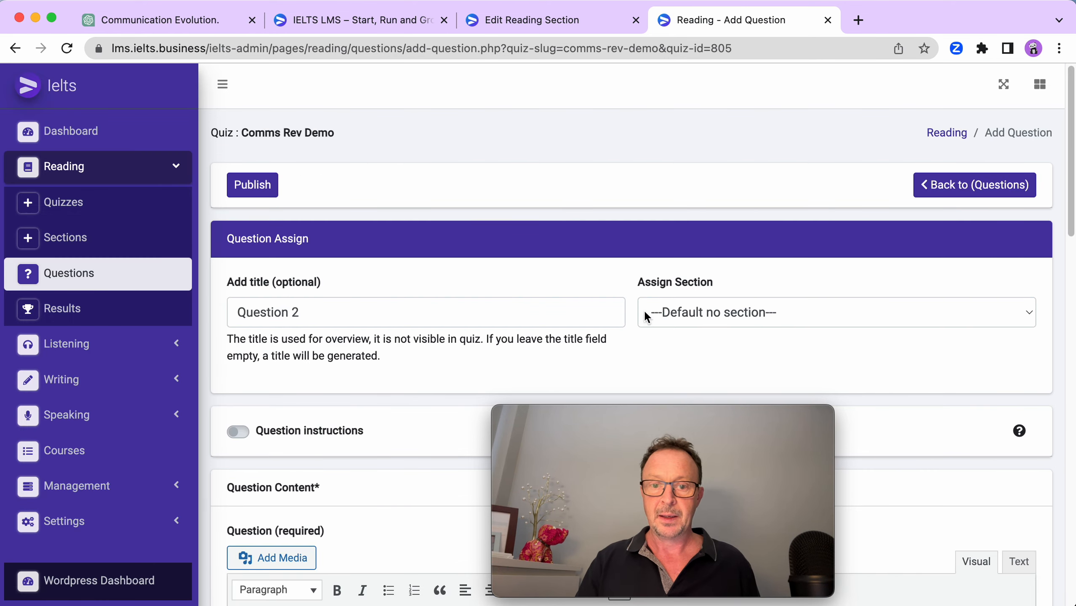
Assign Question 2 to Section 1.
{"action": "scroll", "coordinate": [522, 317], "scroll_direction": "down", "scroll_amount": 2}
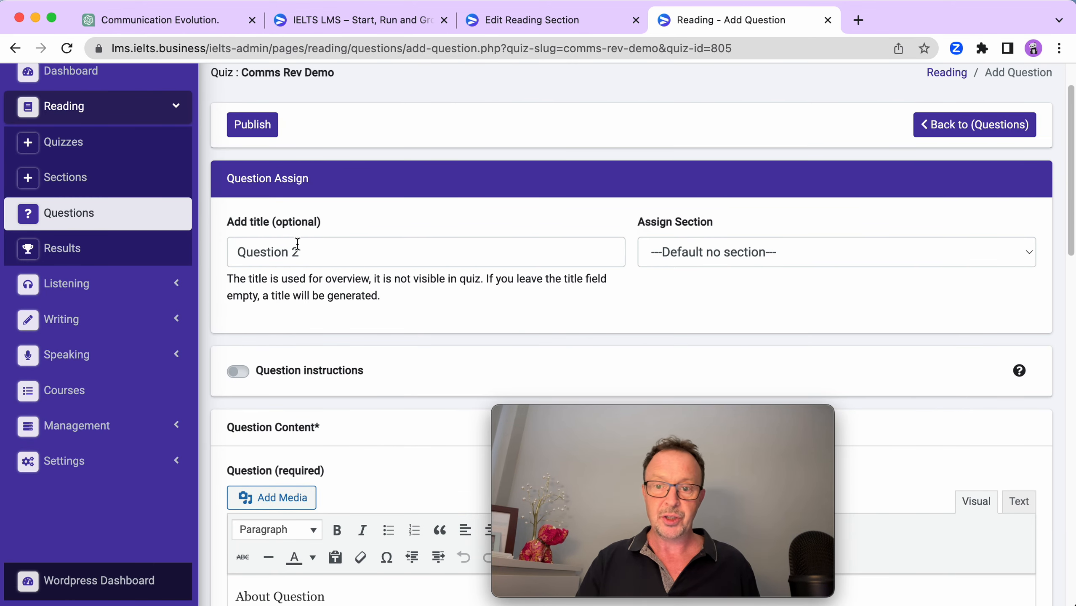
{"action": "left_click", "coordinate": [695, 253]}
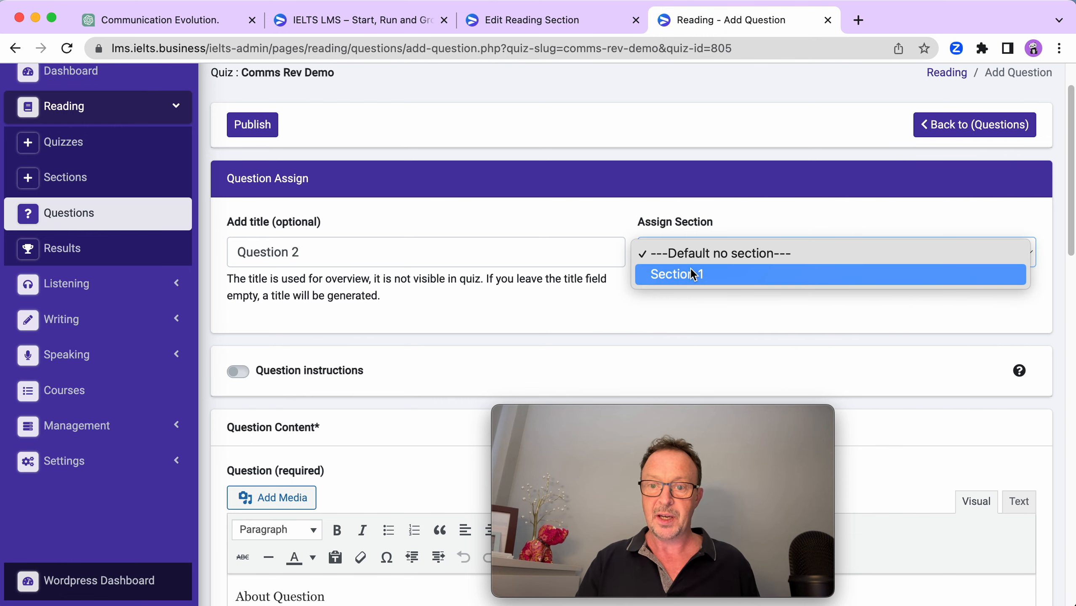
{"action": "left_click", "coordinate": [691, 271]}
Copy question 2 from ChatGPT and replace the placeholder with "What has made it easier for businesses to reach out to their customers?".
{"action": "scroll", "coordinate": [690, 271], "scroll_direction": "down", "scroll_amount": 2}
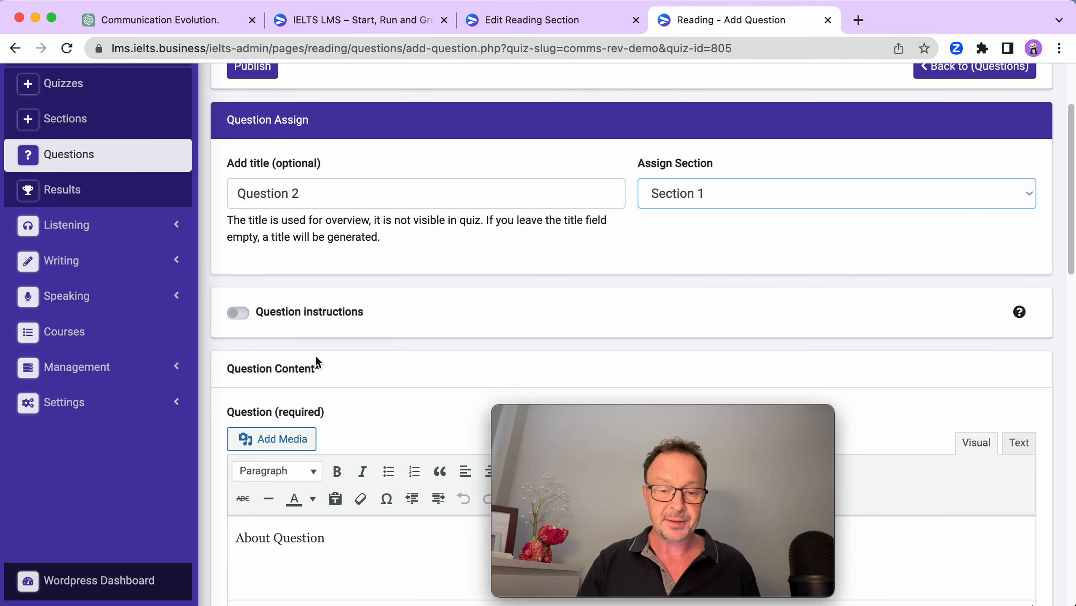
{"action": "scroll", "coordinate": [315, 362], "scroll_direction": "down", "scroll_amount": 10}
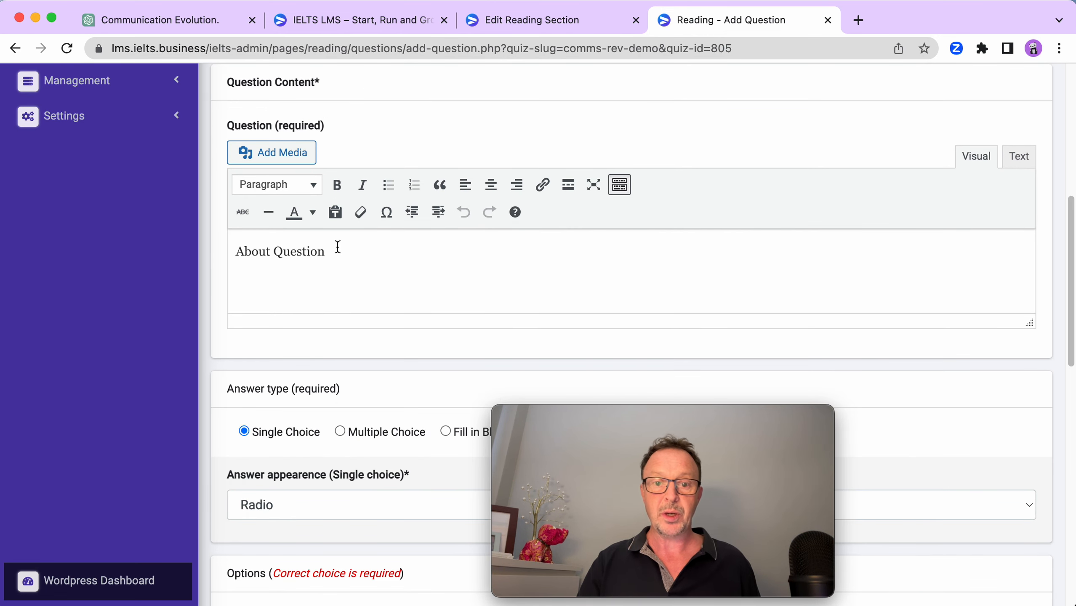
{"action": "left_click", "coordinate": [180, 23]}
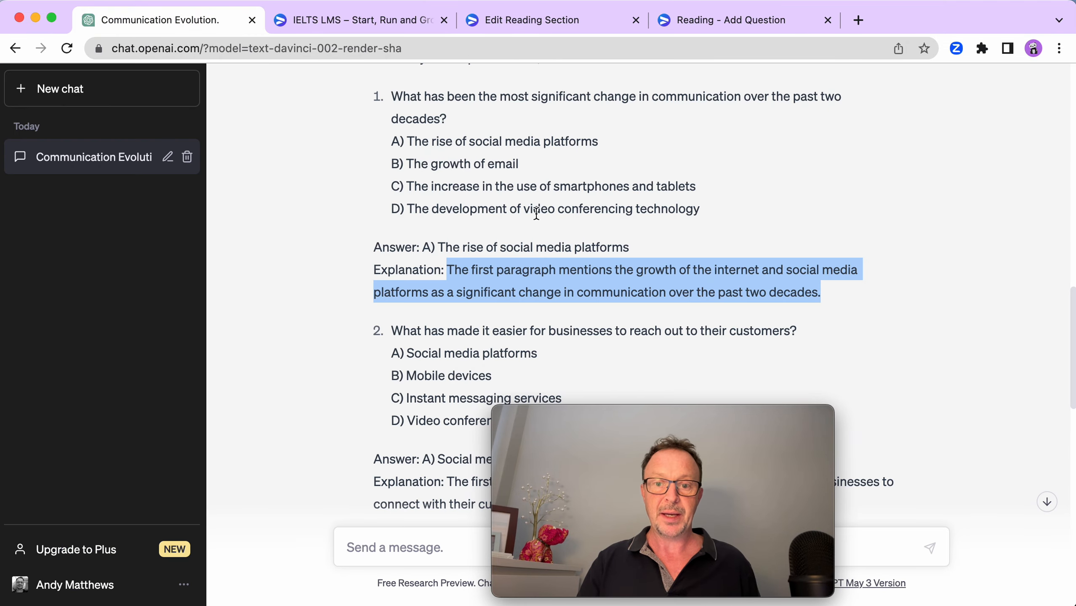
{"action": "scroll", "coordinate": [536, 213], "scroll_direction": "down", "scroll_amount": 5}
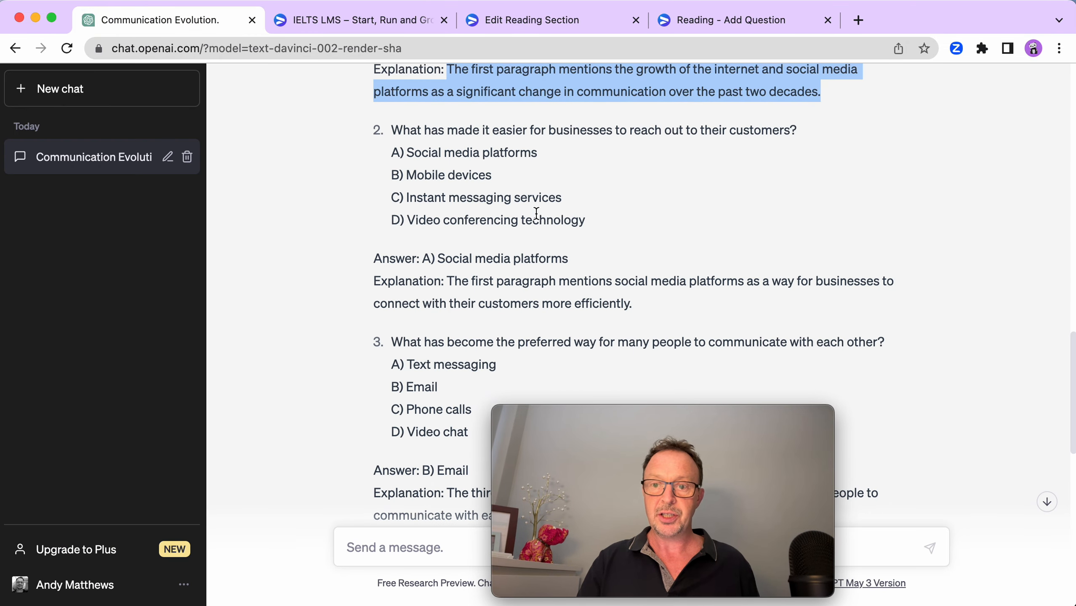
{"action": "left_click_drag", "start_coordinate": [809, 141], "coordinate": [394, 130]}
{"action": "key", "text": "ctrl+c"}
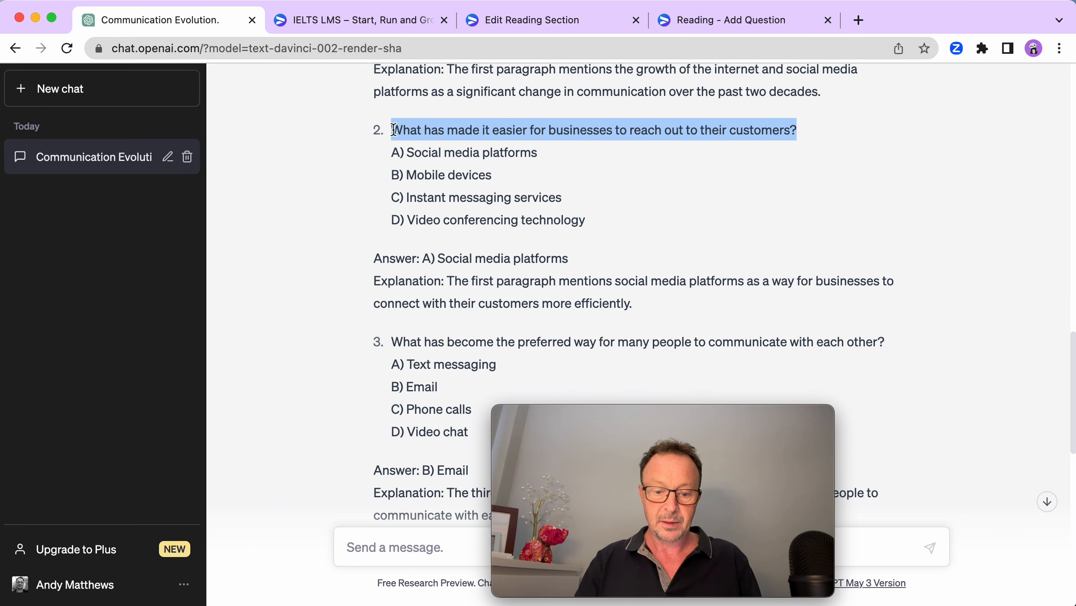
{"action": "left_click", "coordinate": [764, 20]}
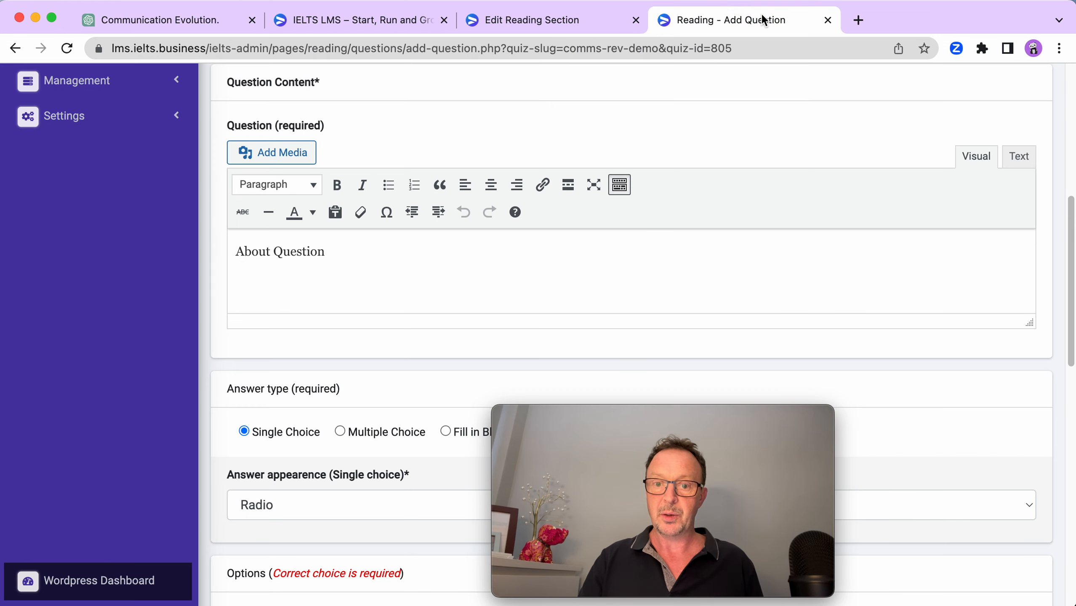
{"action": "left_click_drag", "start_coordinate": [326, 252], "coordinate": [208, 256]}
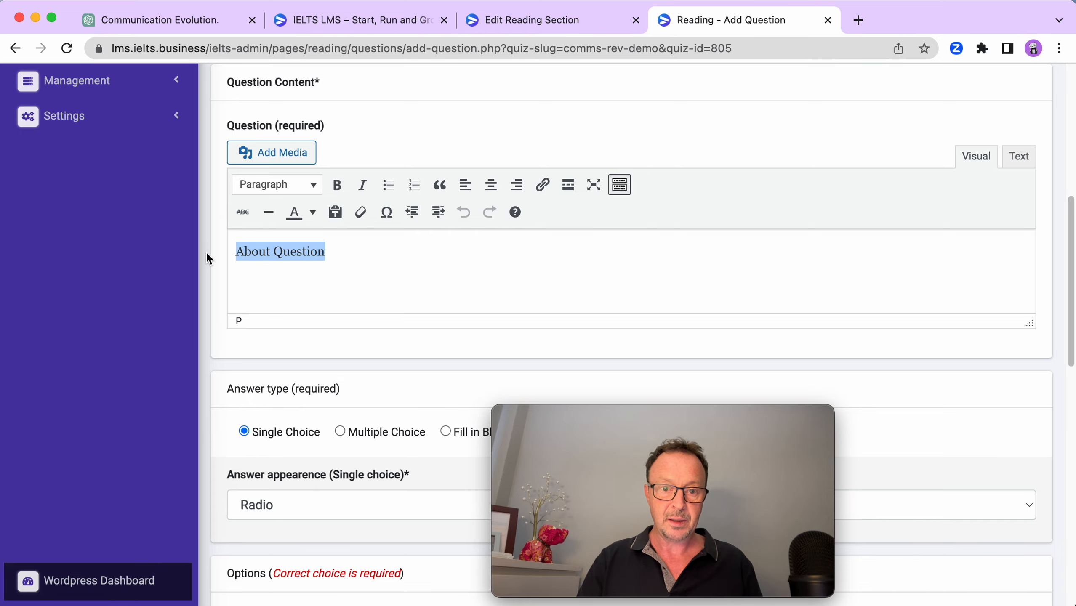
{"action": "key", "text": "ctrl+v"}
Add three more answer options to Question 2.
{"action": "scroll", "coordinate": [347, 281], "scroll_direction": "down", "scroll_amount": 3}
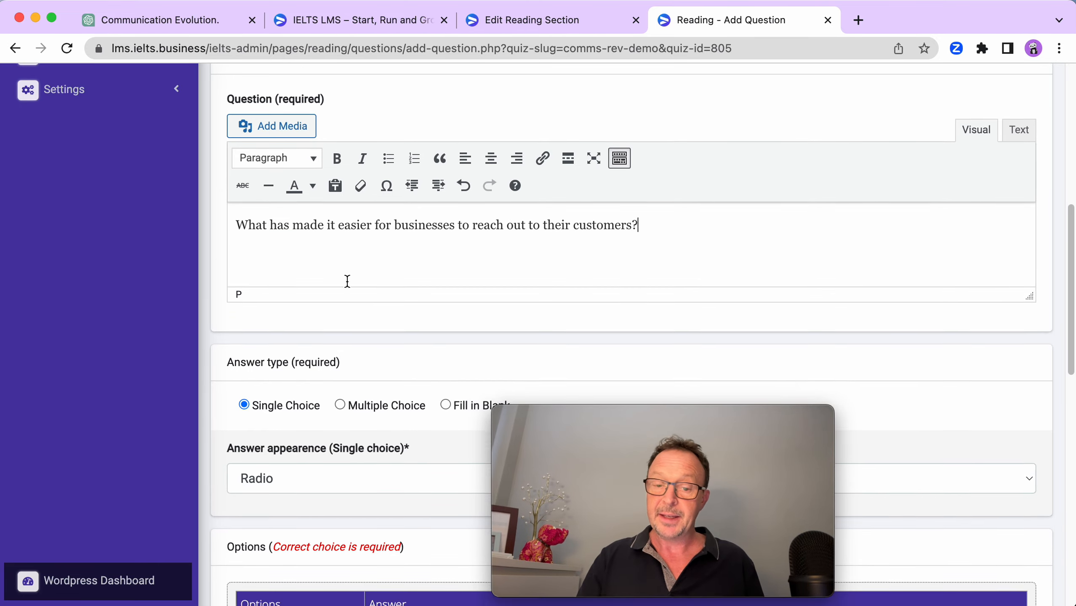
{"action": "scroll", "coordinate": [347, 281], "scroll_direction": "down", "scroll_amount": 8}
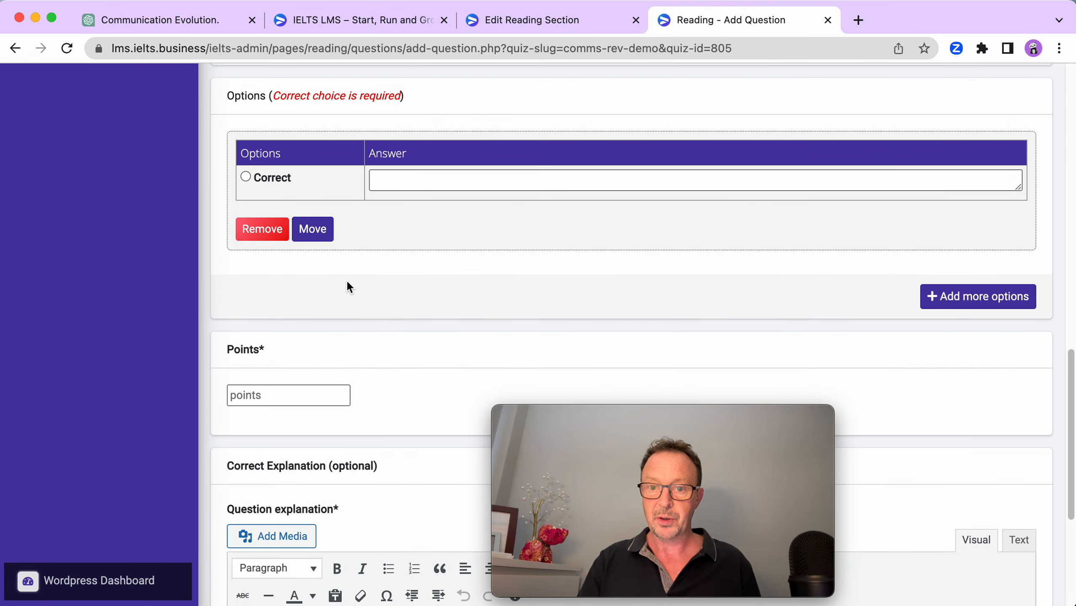
{"action": "left_click", "coordinate": [980, 297]}
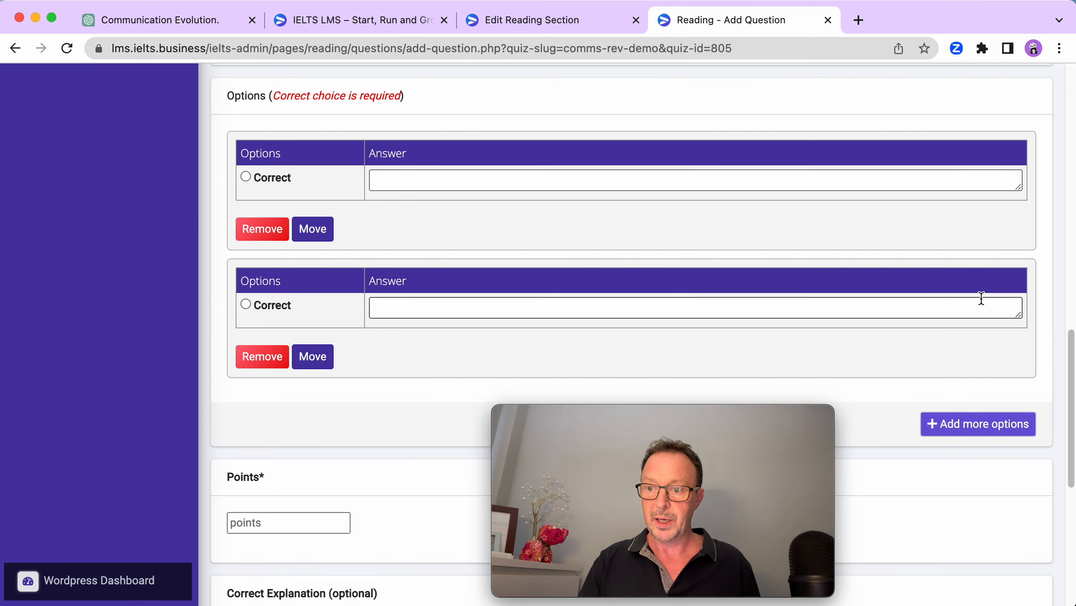
{"action": "left_click", "coordinate": [981, 435]}
{"action": "left_click", "coordinate": [982, 552]}
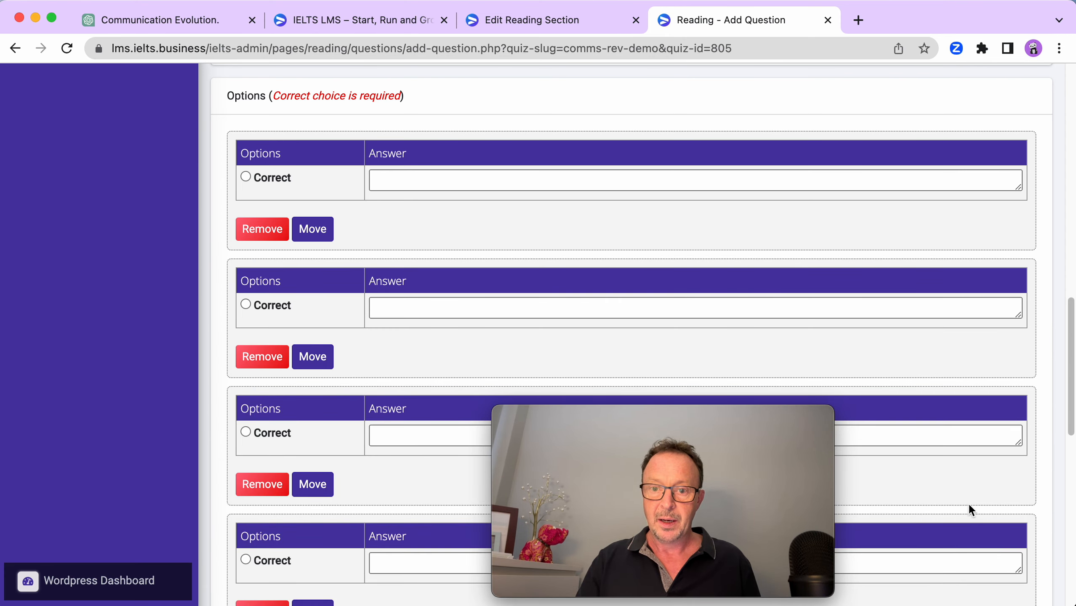
Fill Question 2's four answer options with F, G, H and I, in that order.
{"action": "scroll", "coordinate": [907, 387], "scroll_direction": "down", "scroll_amount": 2}
{"action": "scroll", "coordinate": [908, 386], "scroll_direction": "up", "scroll_amount": 2}
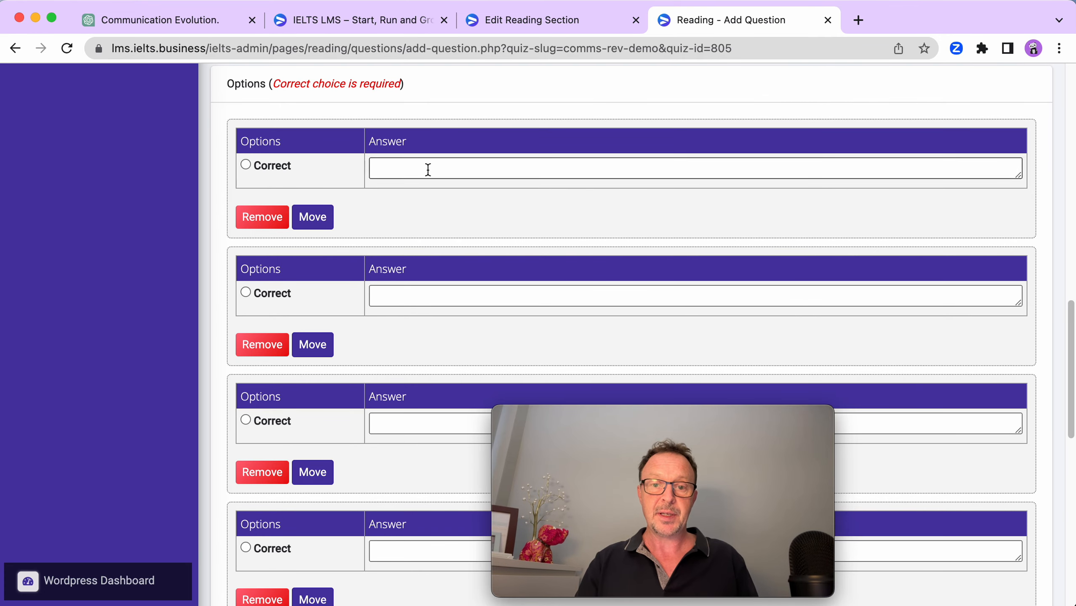
{"action": "left_click", "coordinate": [412, 173]}
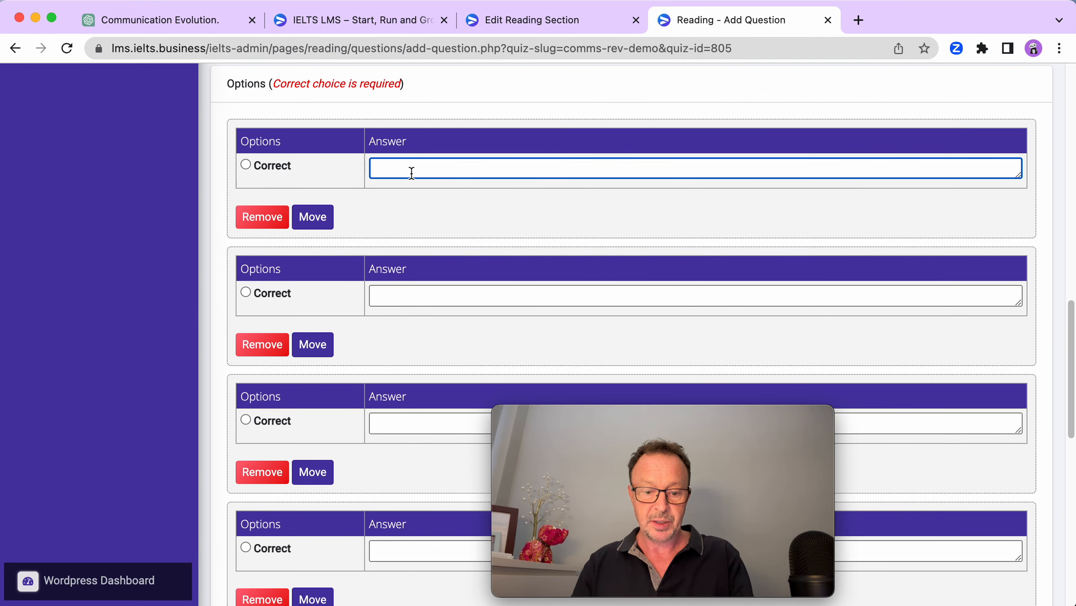
{"action": "type", "text": "F"}
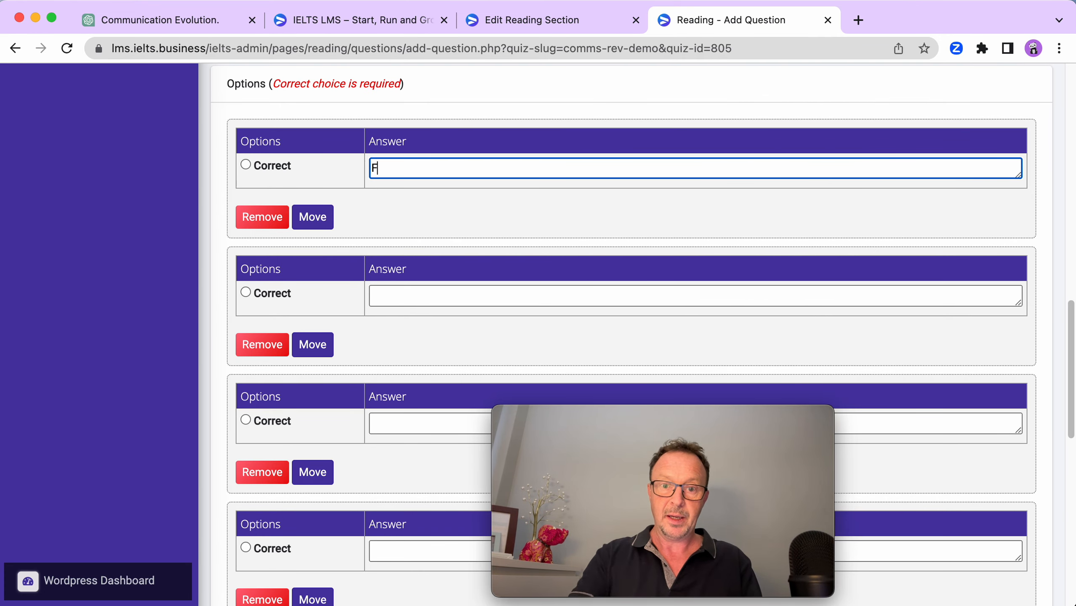
{"action": "left_click", "coordinate": [394, 293]}
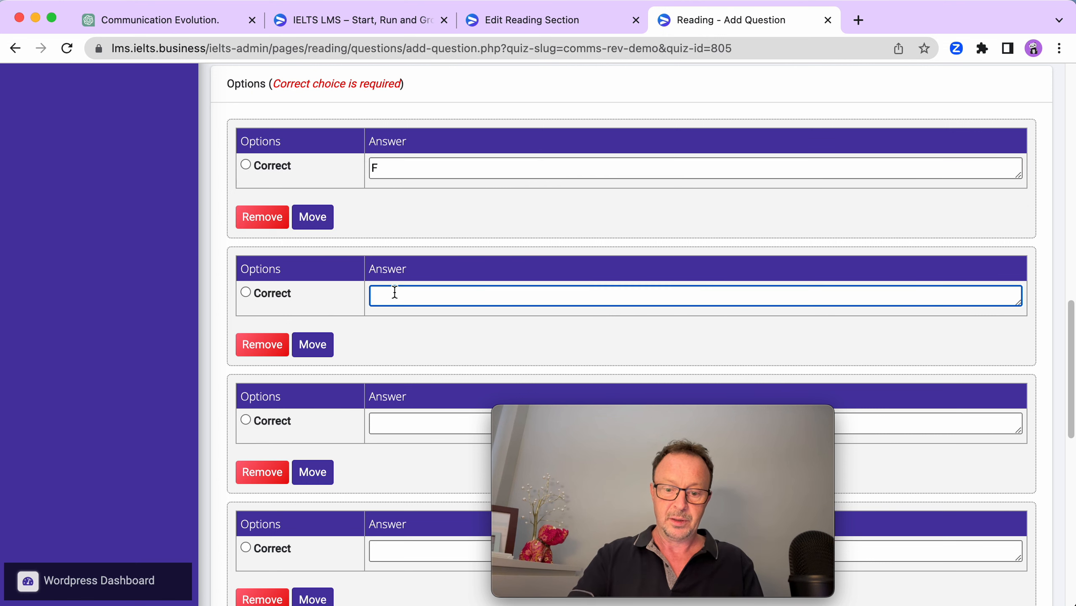
{"action": "left_click", "coordinate": [407, 427]}
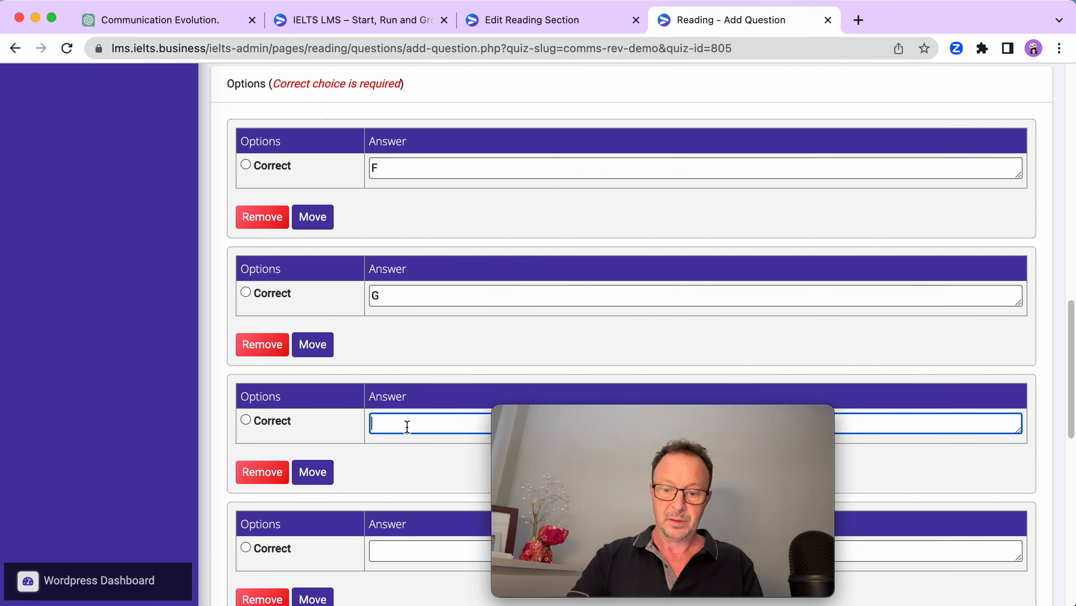
{"action": "type", "text": "H"}
{"action": "left_click", "coordinate": [408, 548]}
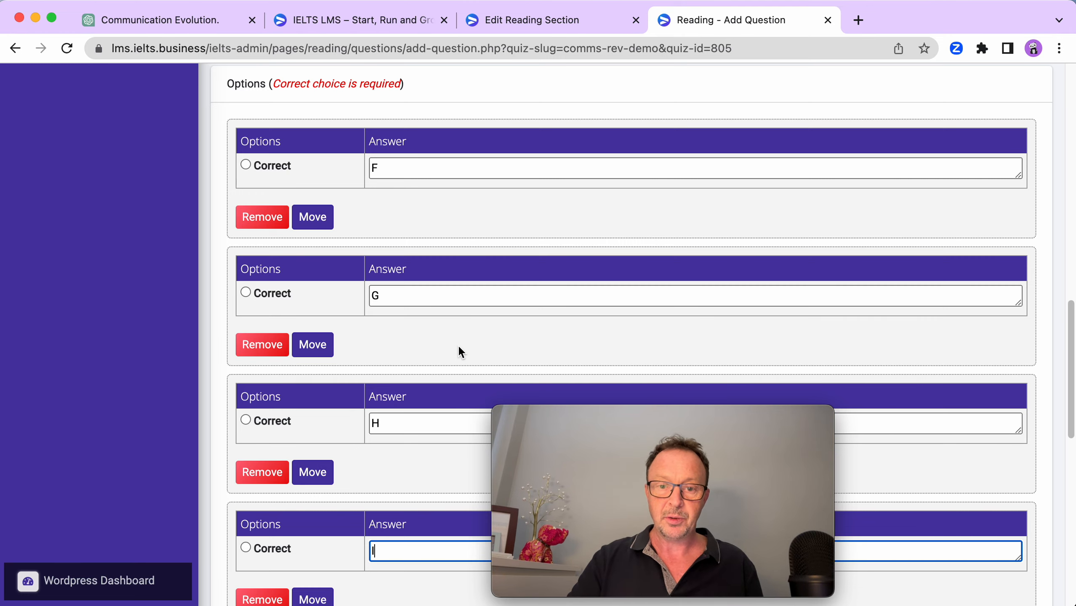
Set Question 2's points to 1 and publish the question.
{"action": "scroll", "coordinate": [458, 345], "scroll_direction": "down", "scroll_amount": 10}
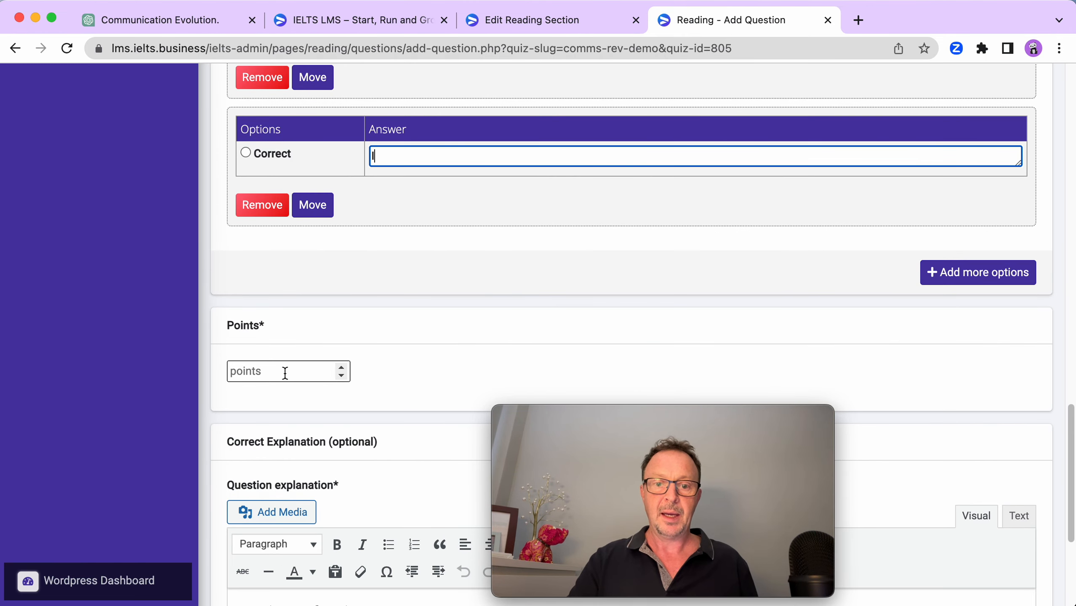
{"action": "left_click", "coordinate": [282, 373]}
{"action": "type", "text": "1"}
{"action": "scroll", "coordinate": [283, 374], "scroll_direction": "down", "scroll_amount": 6}
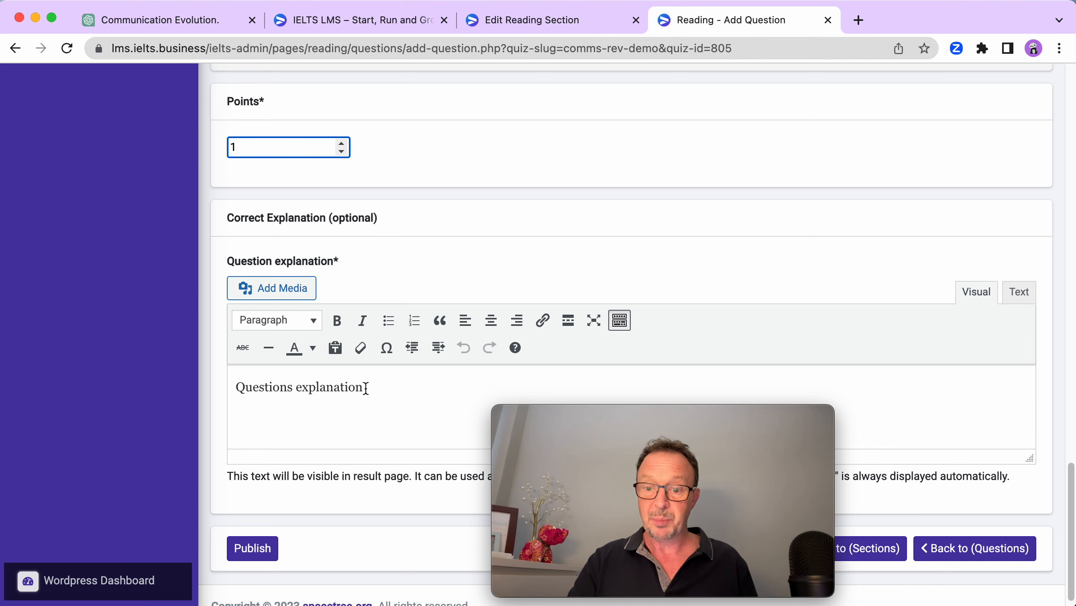
{"action": "scroll", "coordinate": [322, 424], "scroll_direction": "down", "scroll_amount": 1}
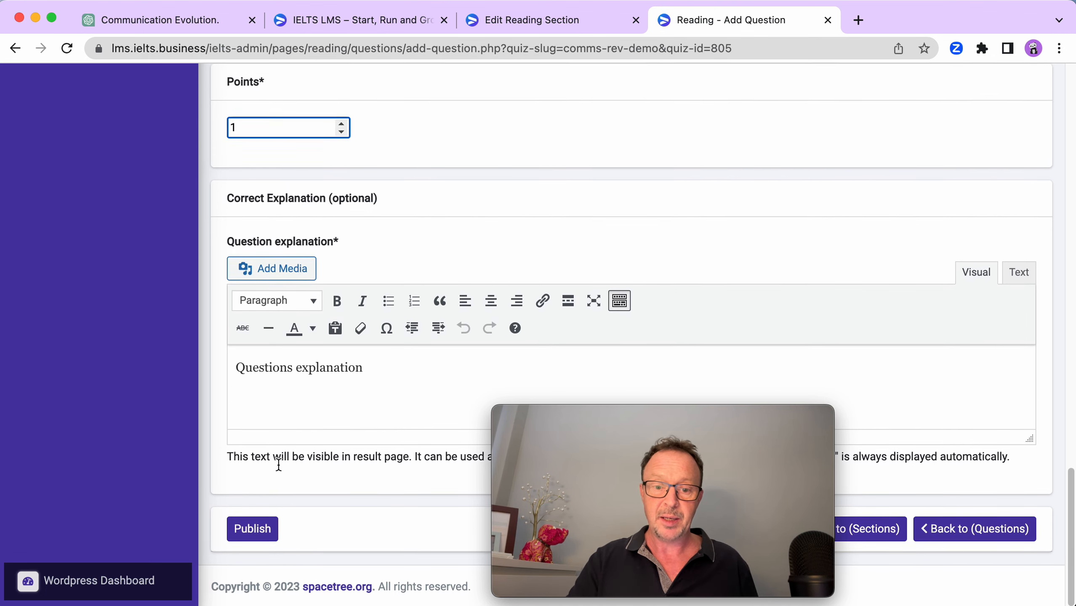
{"action": "left_click", "coordinate": [263, 530]}
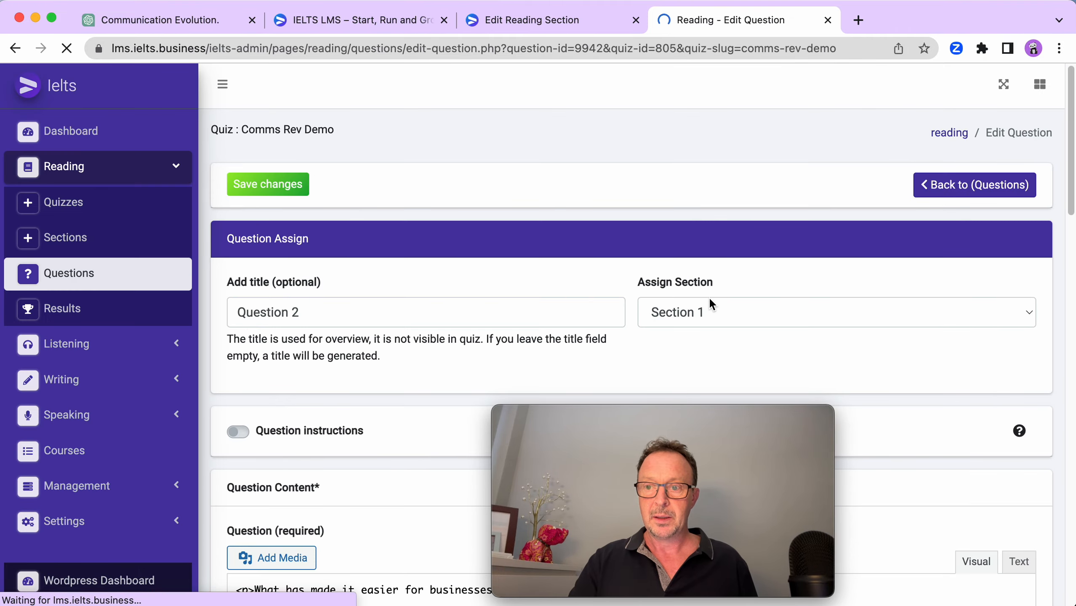
{"action": "scroll", "coordinate": [709, 297], "scroll_direction": "down", "scroll_amount": 15}
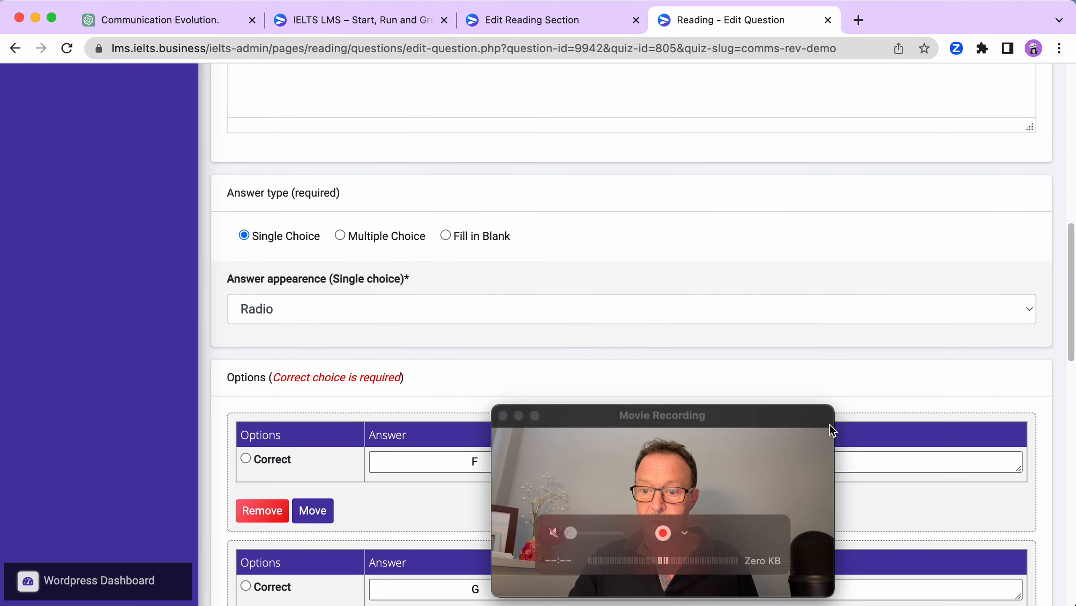
{"action": "scroll", "coordinate": [927, 494], "scroll_direction": "down", "scroll_amount": 5}
{"action": "scroll", "coordinate": [932, 520], "scroll_direction": "down", "scroll_amount": 10}
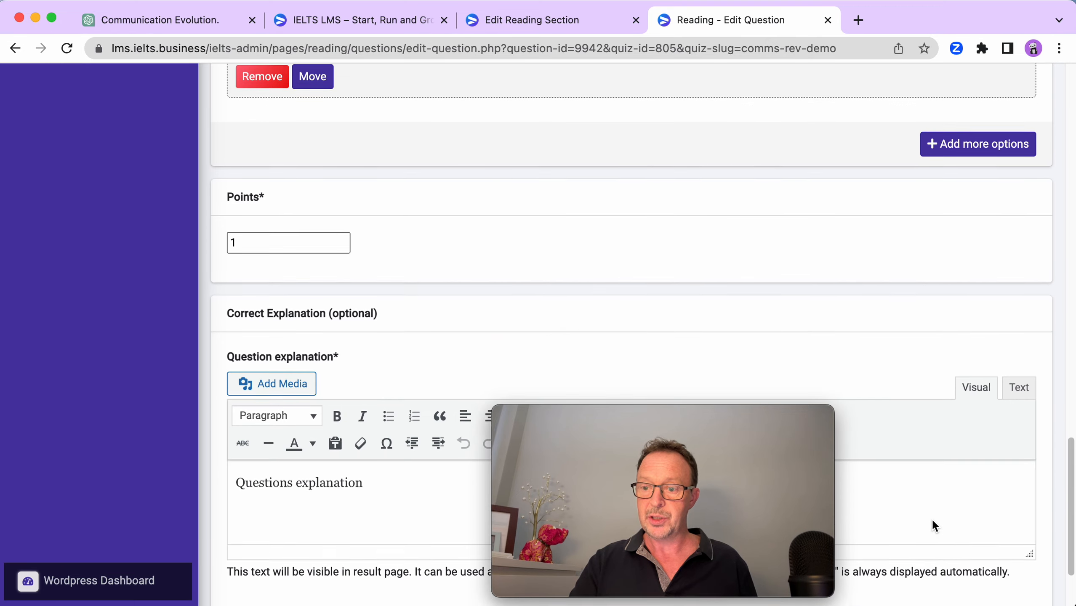
{"action": "scroll", "coordinate": [913, 513], "scroll_direction": "down", "scroll_amount": 3}
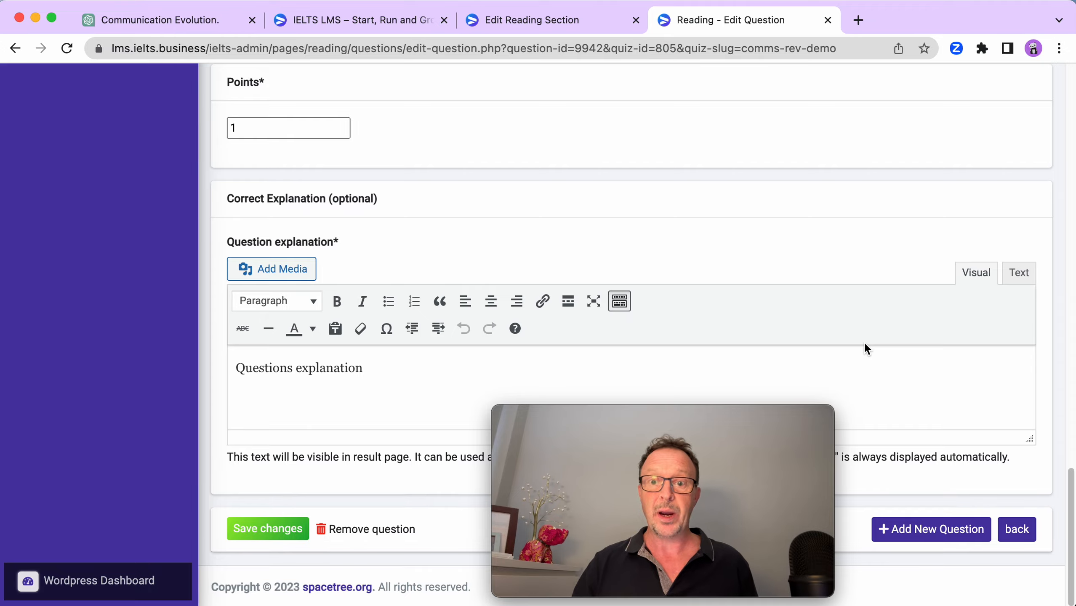
{"action": "scroll", "coordinate": [825, 196], "scroll_direction": "up", "scroll_amount": 15}
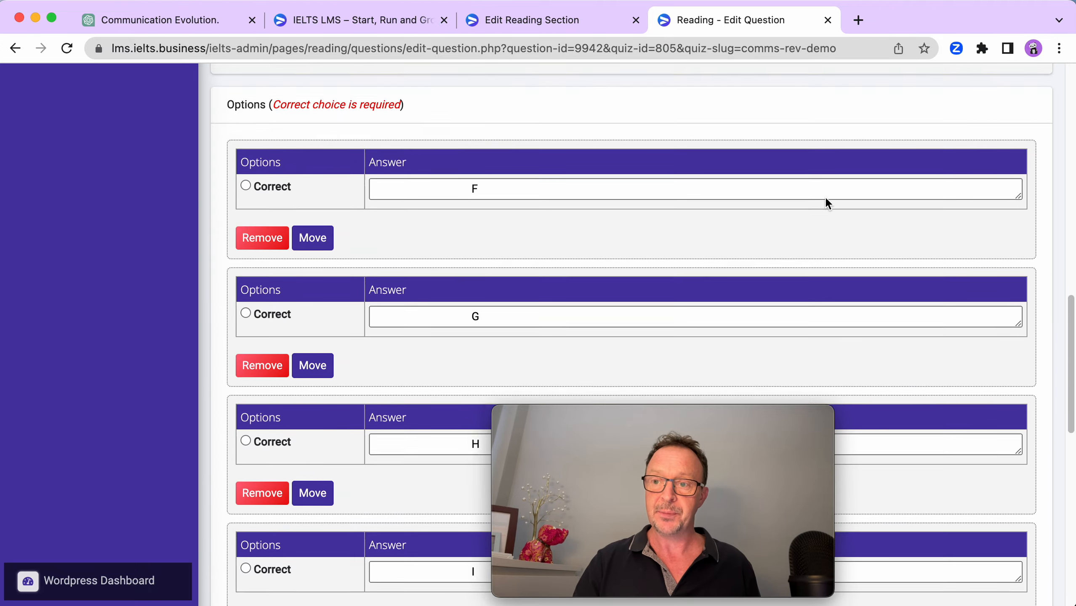
{"action": "scroll", "coordinate": [824, 196], "scroll_direction": "up", "scroll_amount": 10}
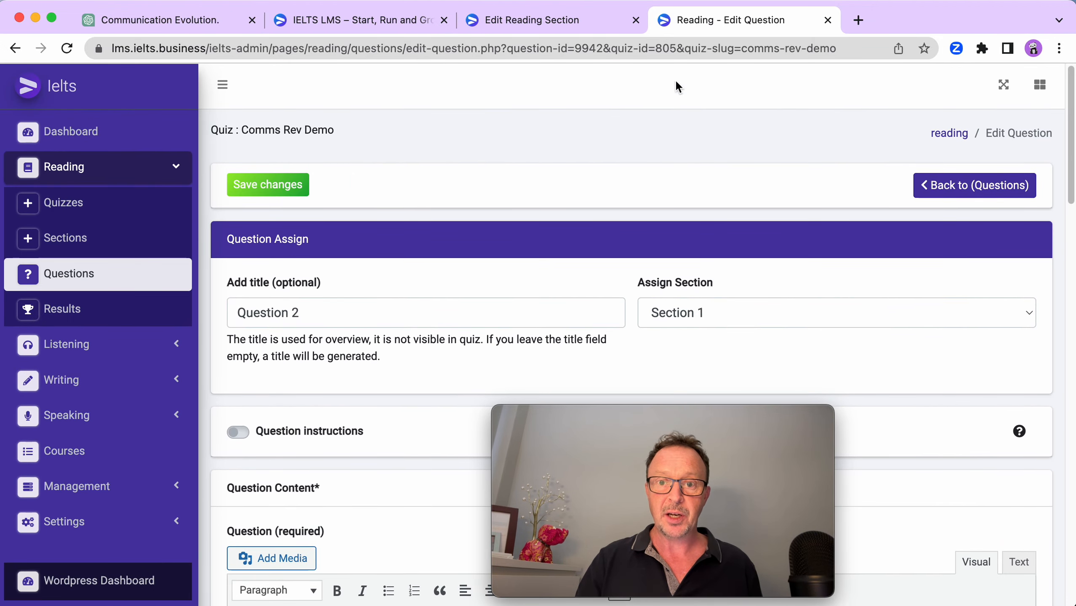
In the Section 1 transcript, enclose the opening sentence in {[ ]} markup with the question tag [1], and update the section.
{"action": "left_click", "coordinate": [590, 19]}
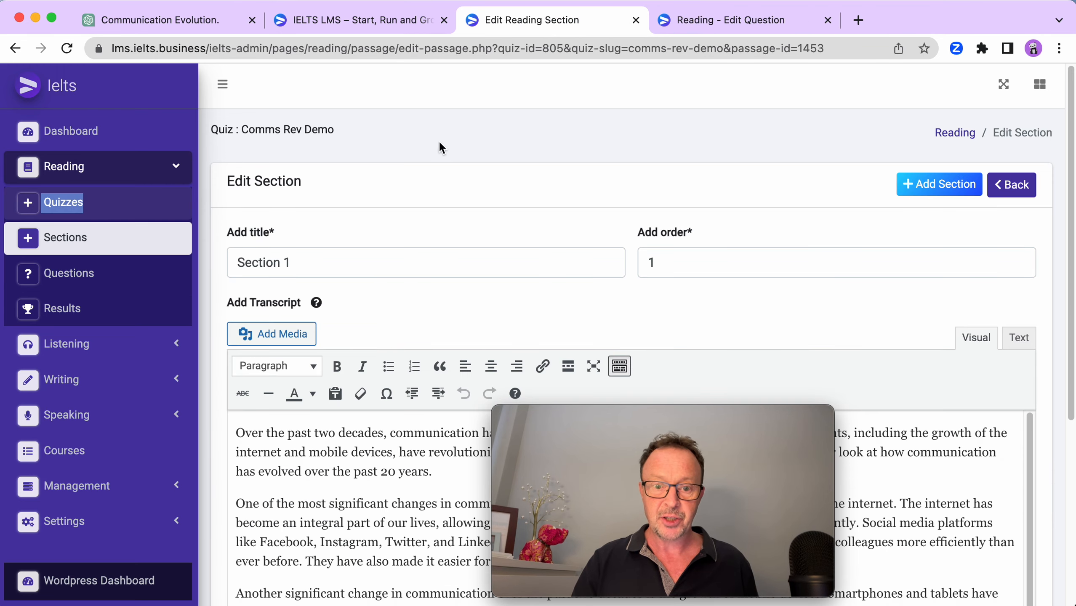
{"action": "left_click_drag", "start_coordinate": [788, 422], "coordinate": [1018, 429]}
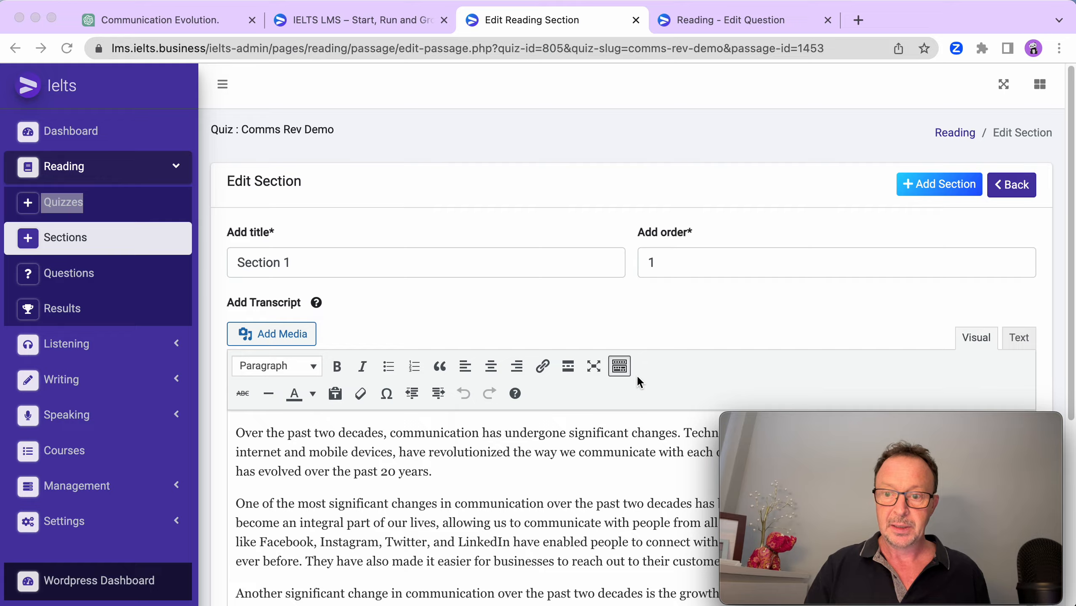
{"action": "scroll", "coordinate": [637, 375], "scroll_direction": "down", "scroll_amount": 5}
{"action": "scroll", "coordinate": [637, 375], "scroll_direction": "down", "scroll_amount": 2}
{"action": "scroll", "coordinate": [637, 376], "scroll_direction": "down", "scroll_amount": 1}
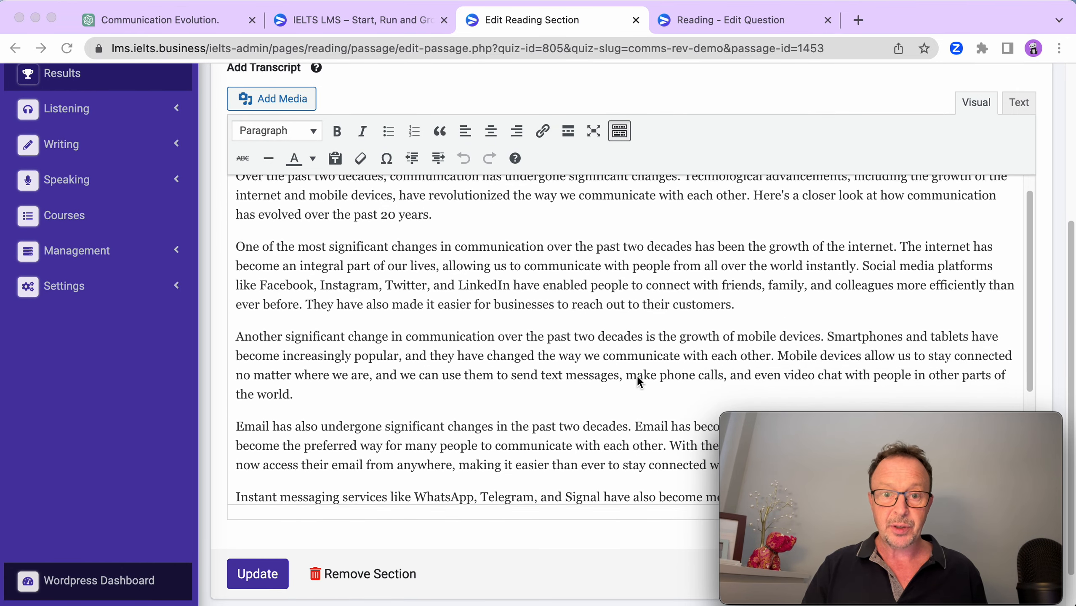
{"action": "scroll", "coordinate": [637, 375], "scroll_direction": "up", "scroll_amount": 1}
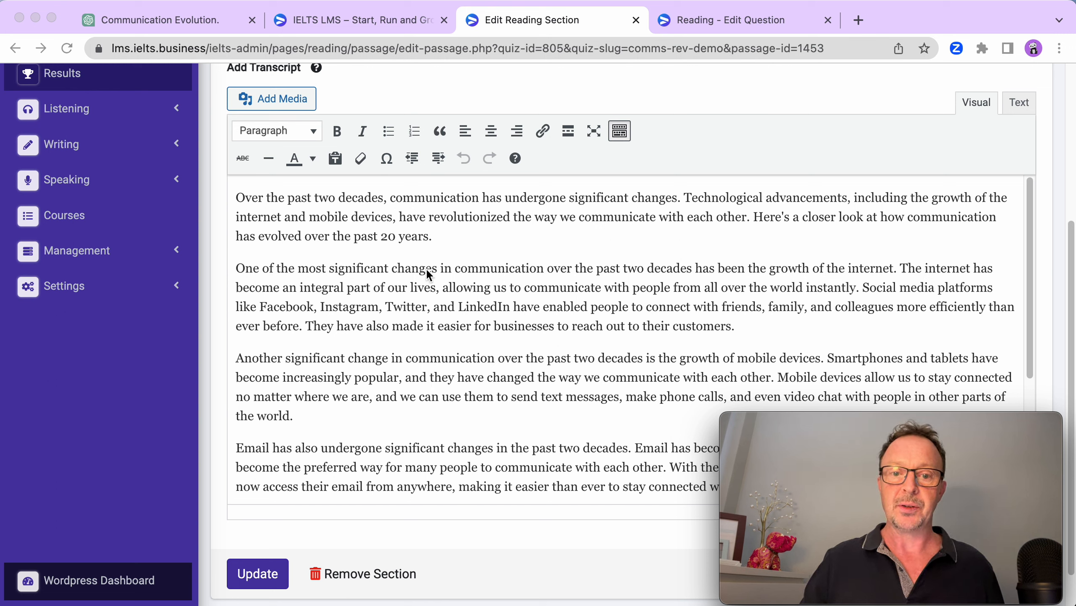
{"action": "left_click", "coordinate": [236, 200]}
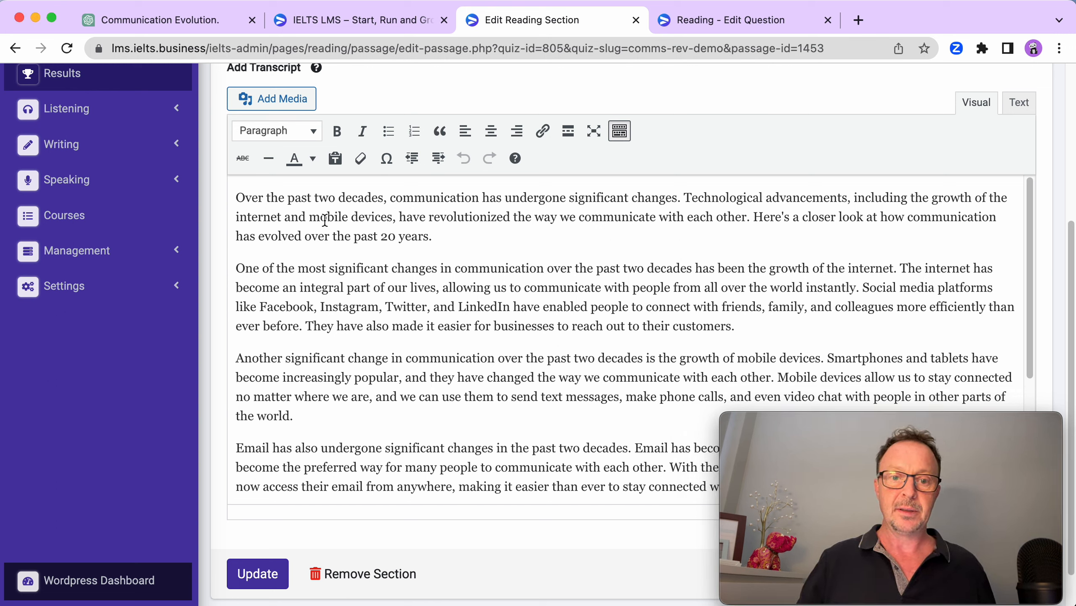
{"action": "left_click", "coordinate": [236, 200]}
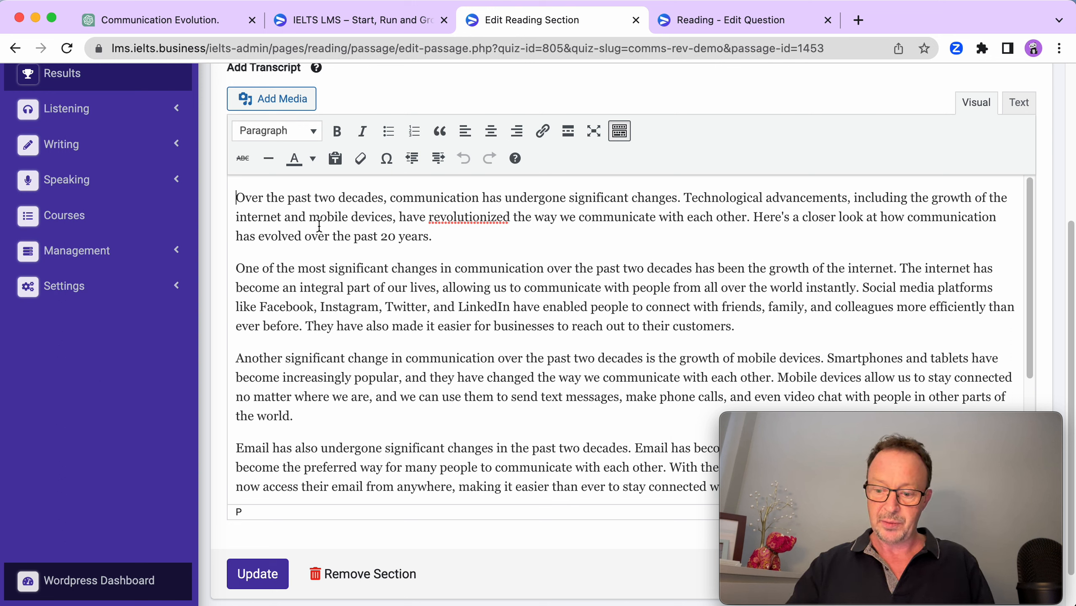
{"action": "type", "text": "{"}
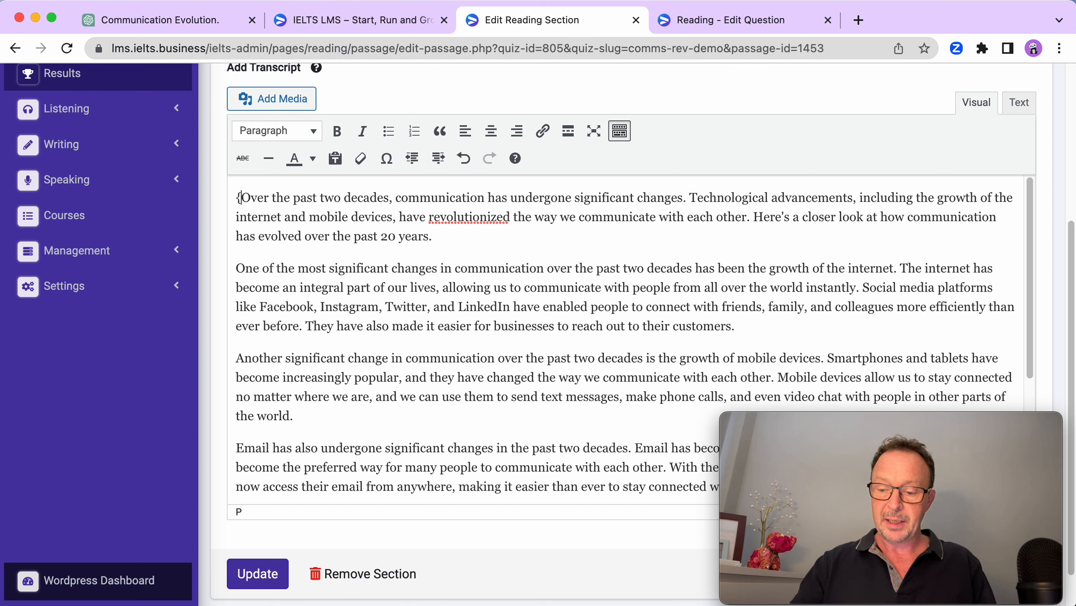
{"action": "type", "text": "["}
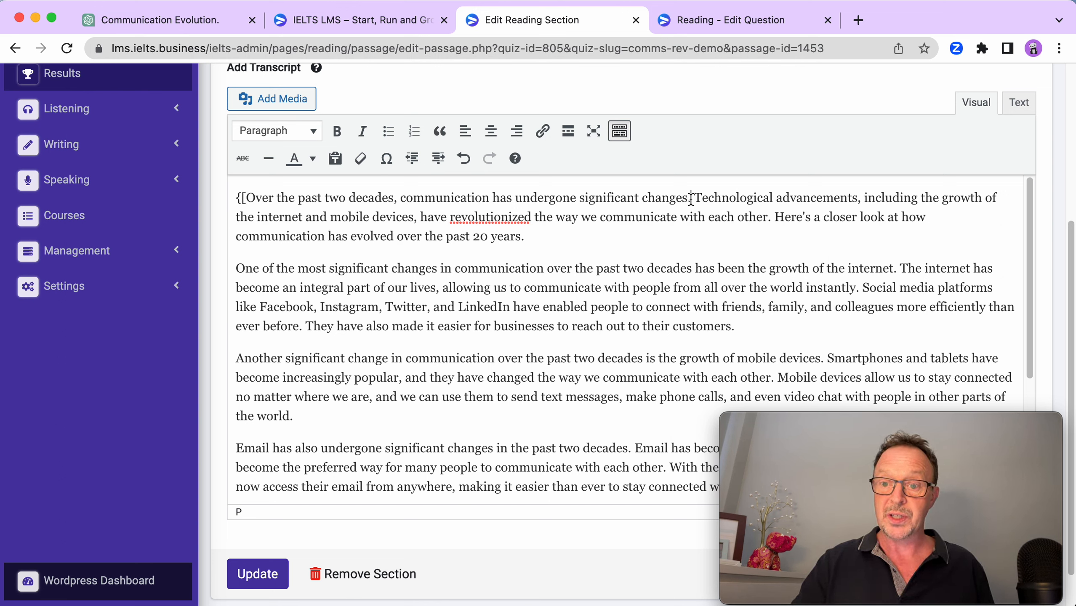
{"action": "type", "text": "]"}
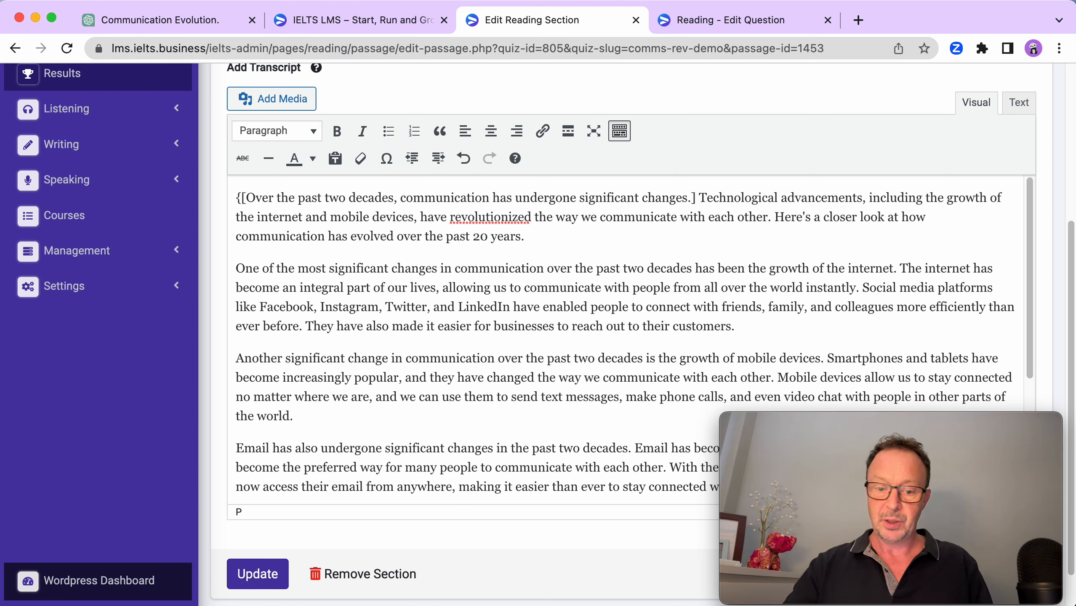
{"action": "type", "text": "[1]"}
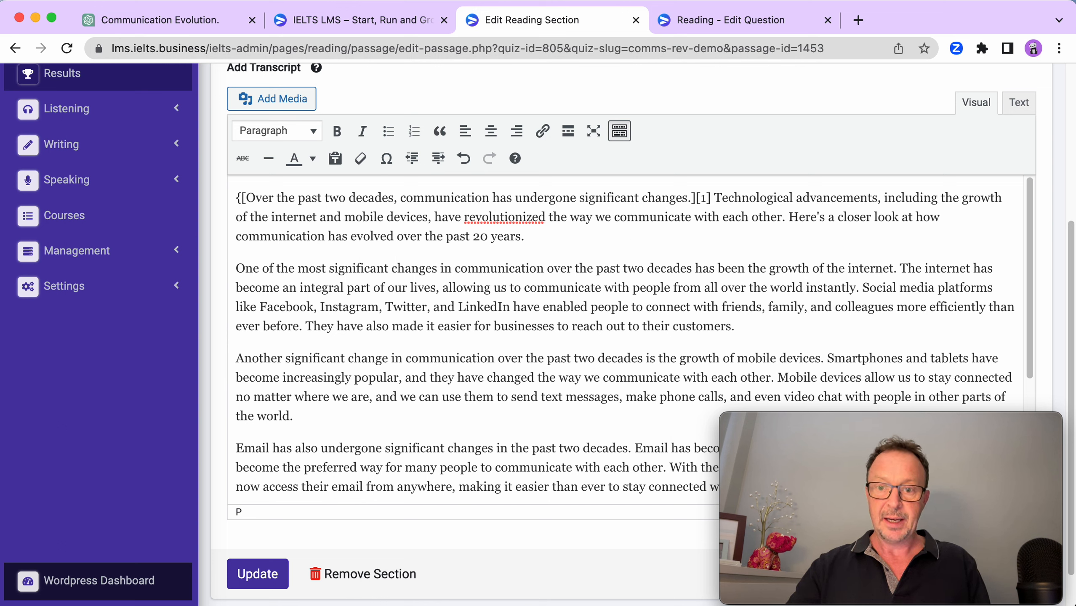
{"action": "type", "text": "}"}
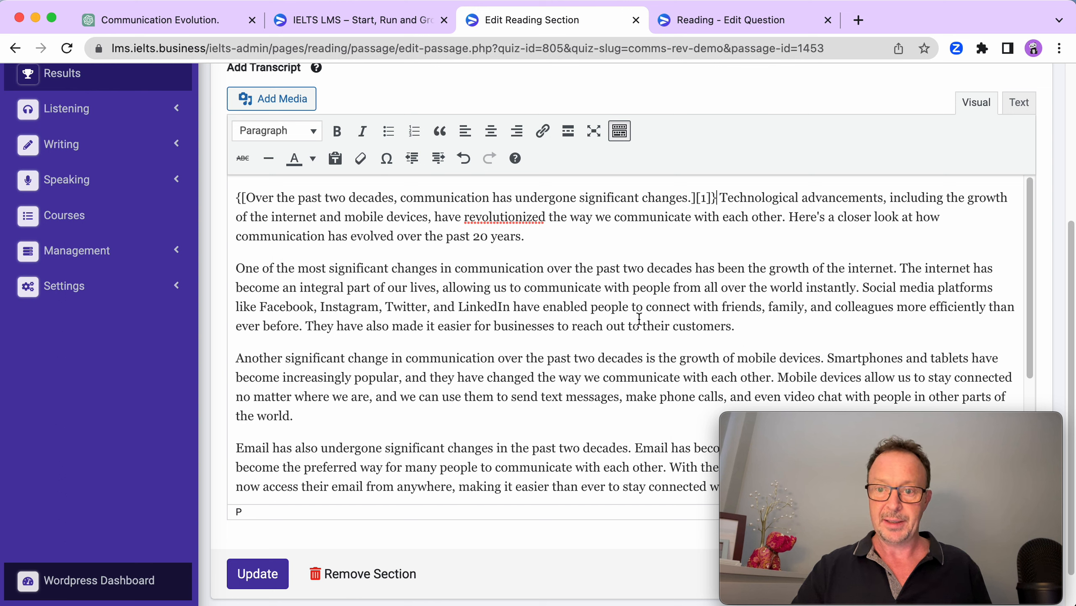
{"action": "left_click", "coordinate": [264, 574]}
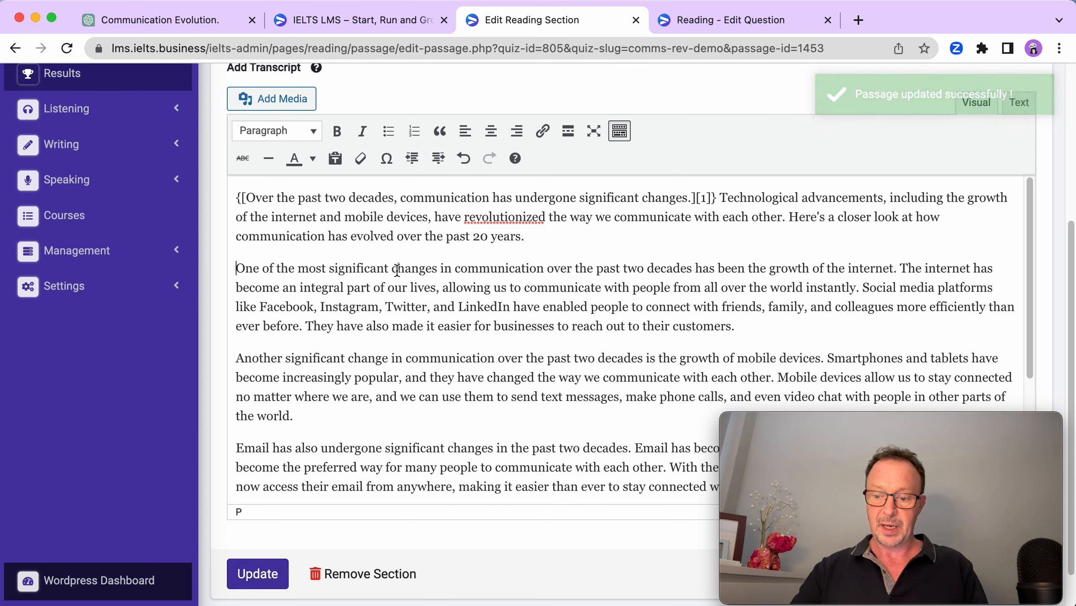
Enclose the first sentence of the transcript's second paragraph in {[ ]} markup with the question tag [2], and update the section.
{"action": "left_click", "coordinate": [236, 268]}
{"action": "type", "text": "{"}
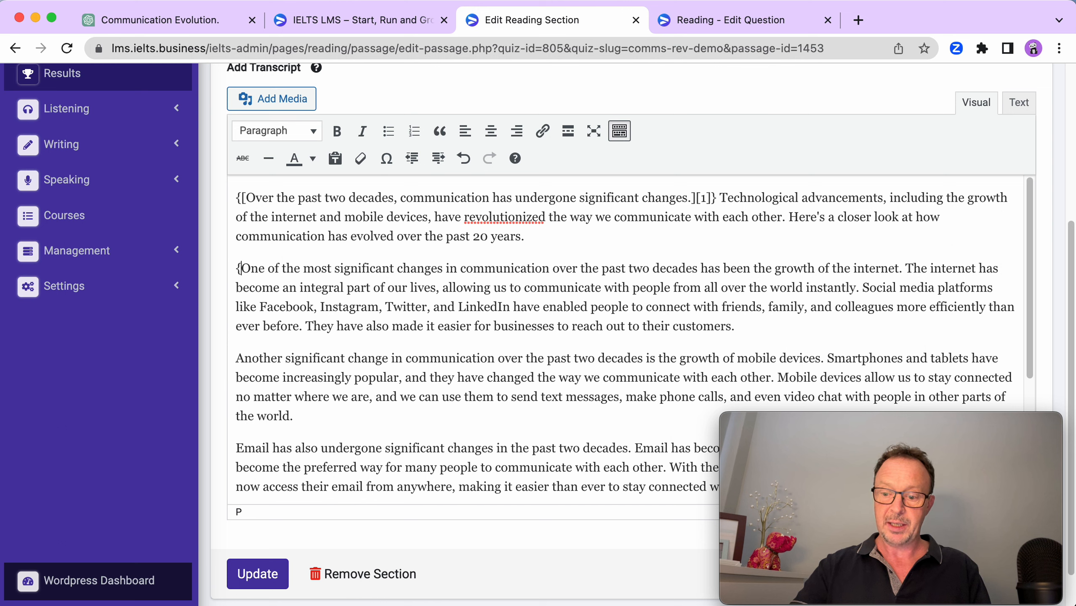
{"action": "type", "text": "["}
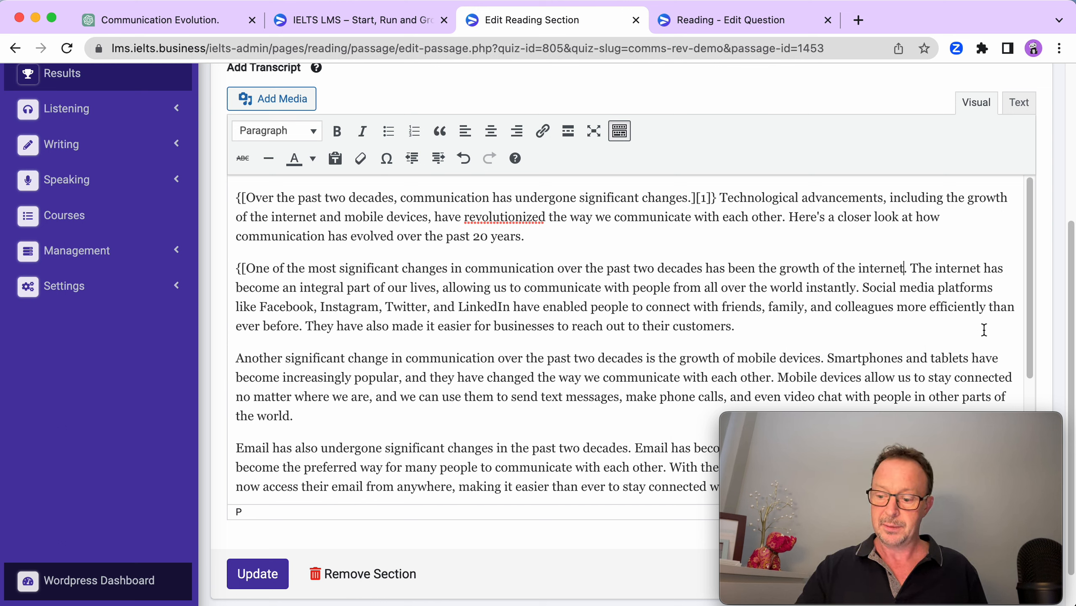
{"action": "type", "text": "]"}
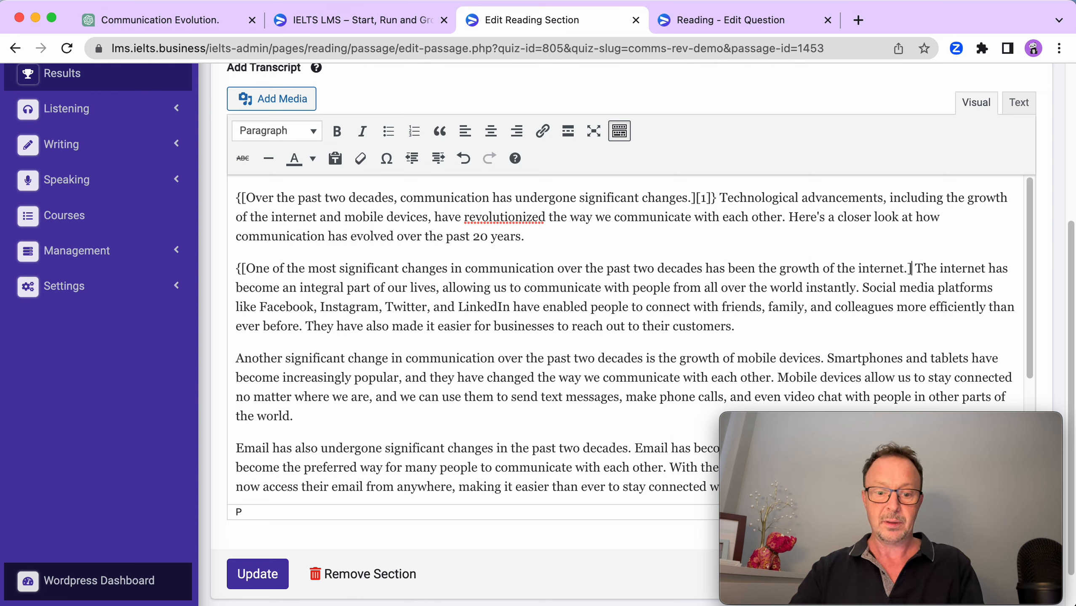
{"action": "type", "text": "[2"}
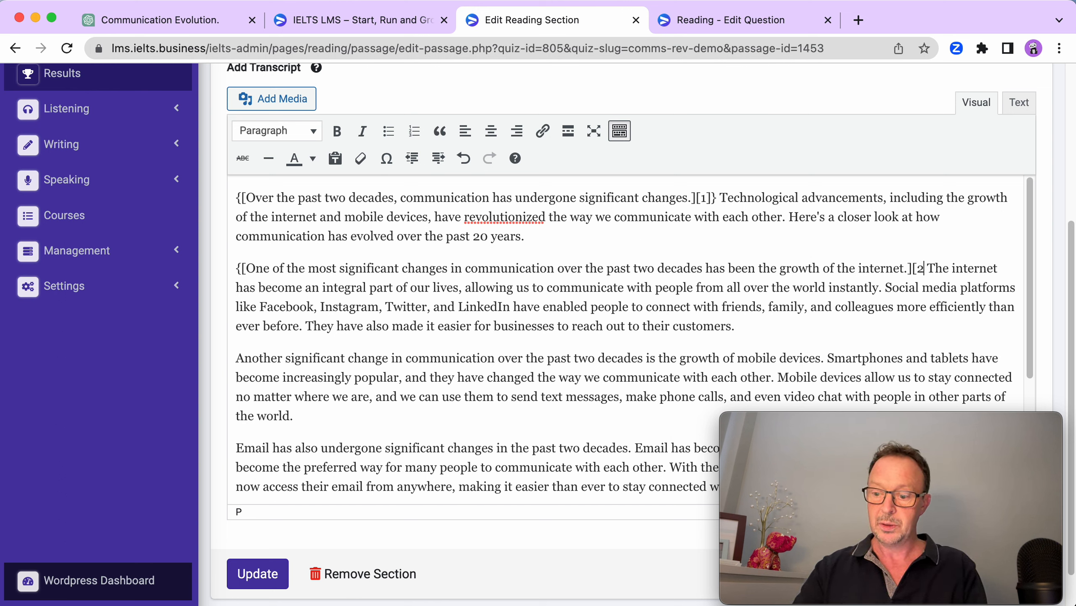
{"action": "type", "text": "]}"}
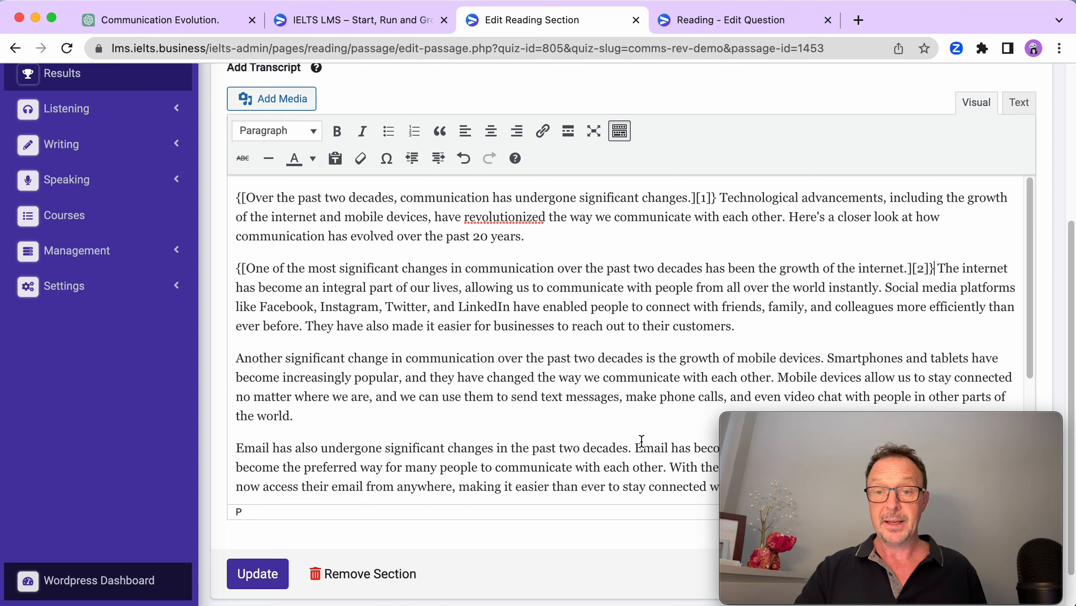
{"action": "left_click", "coordinate": [271, 573]}
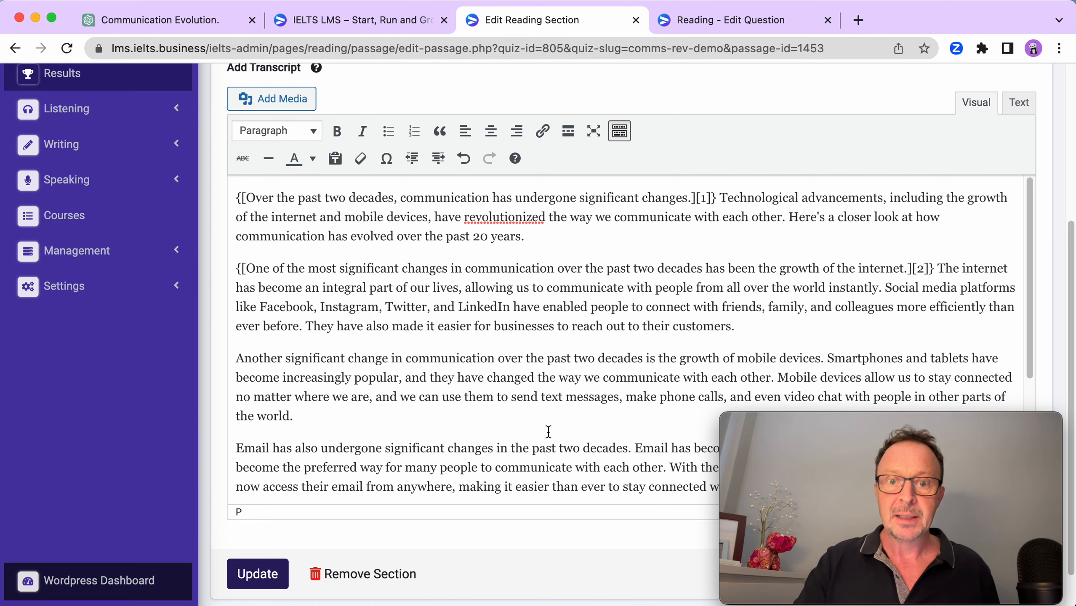
Return to the list of reading quizzes.
{"action": "scroll", "coordinate": [509, 228], "scroll_direction": "up", "scroll_amount": 6}
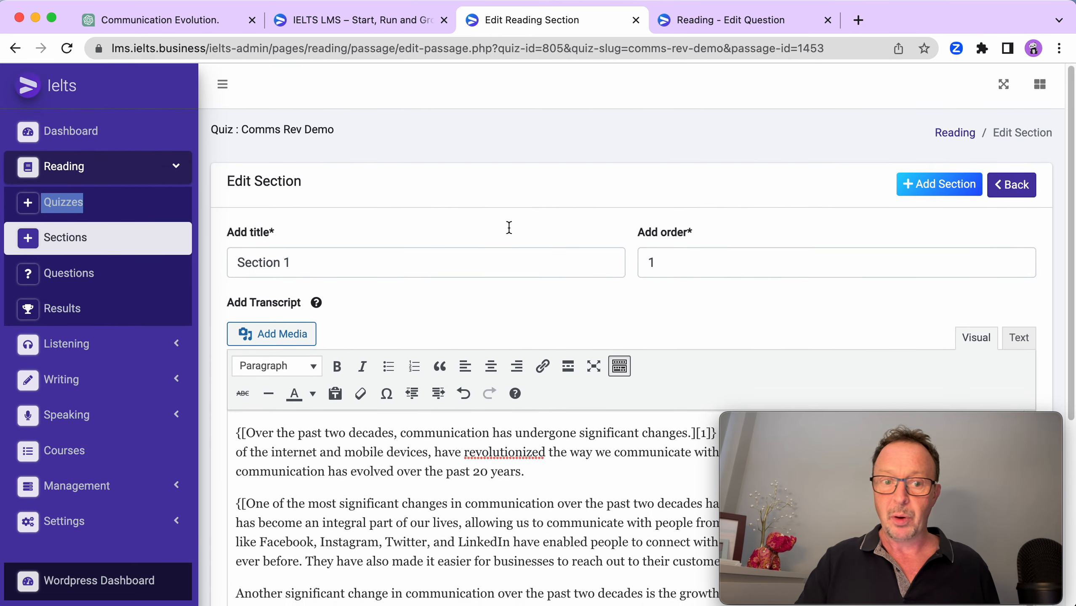
{"action": "left_click", "coordinate": [68, 211]}
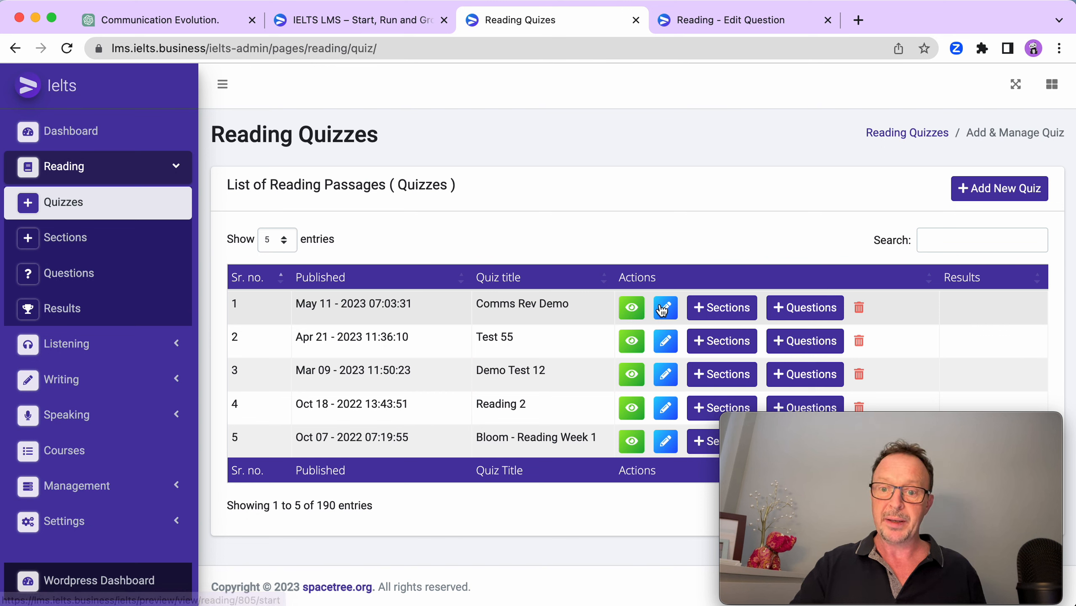
Preview the Comms Rev Demo quiz, check its expanded question palette, and start the test.
{"action": "left_click", "coordinate": [632, 307]}
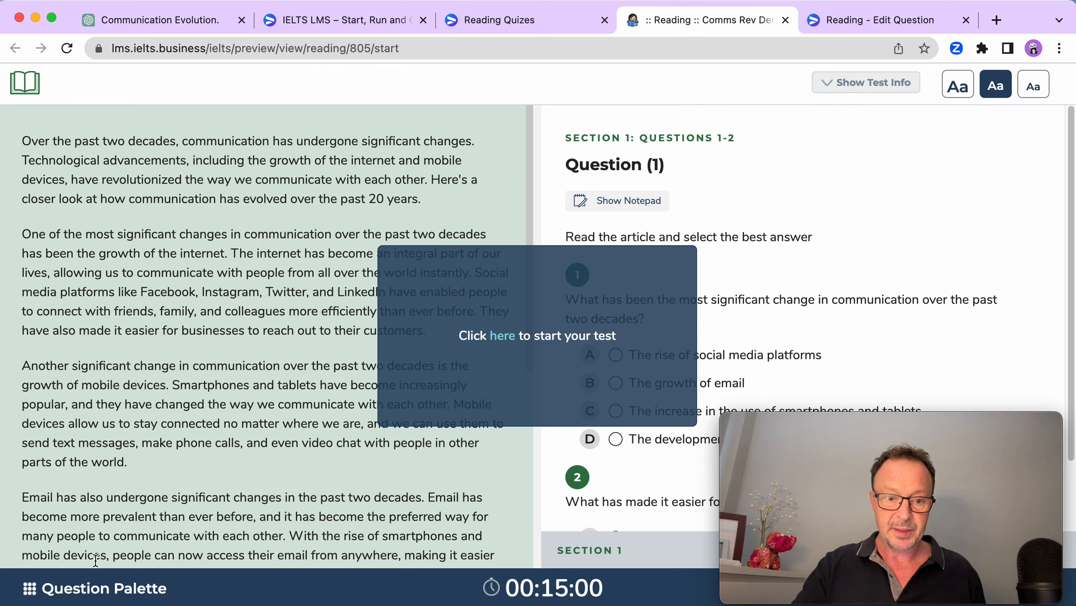
{"action": "left_click_drag", "start_coordinate": [893, 422], "coordinate": [899, 348]}
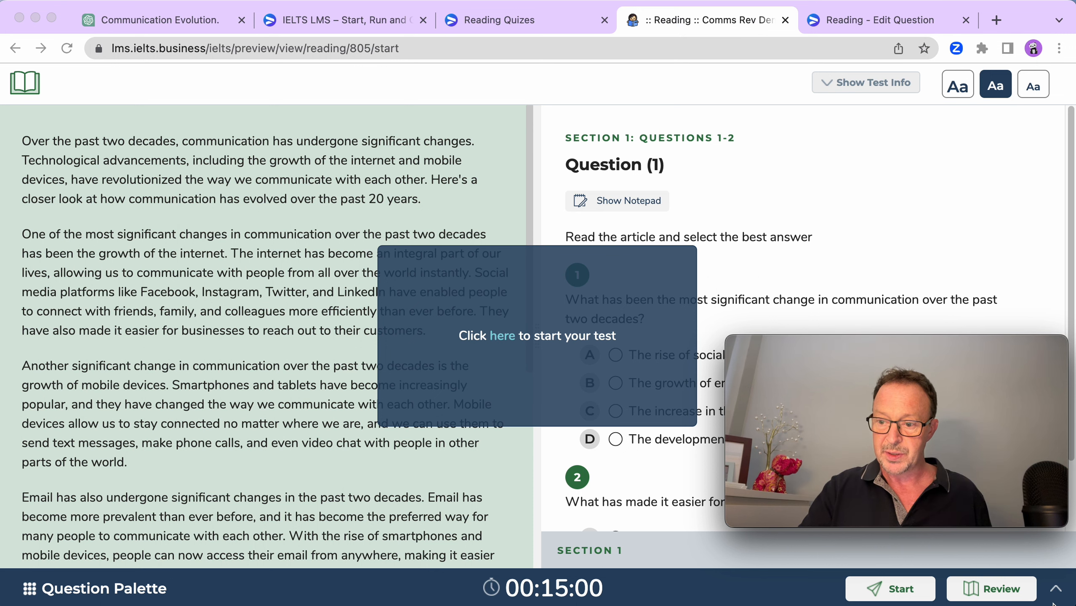
{"action": "left_click", "coordinate": [1056, 589]}
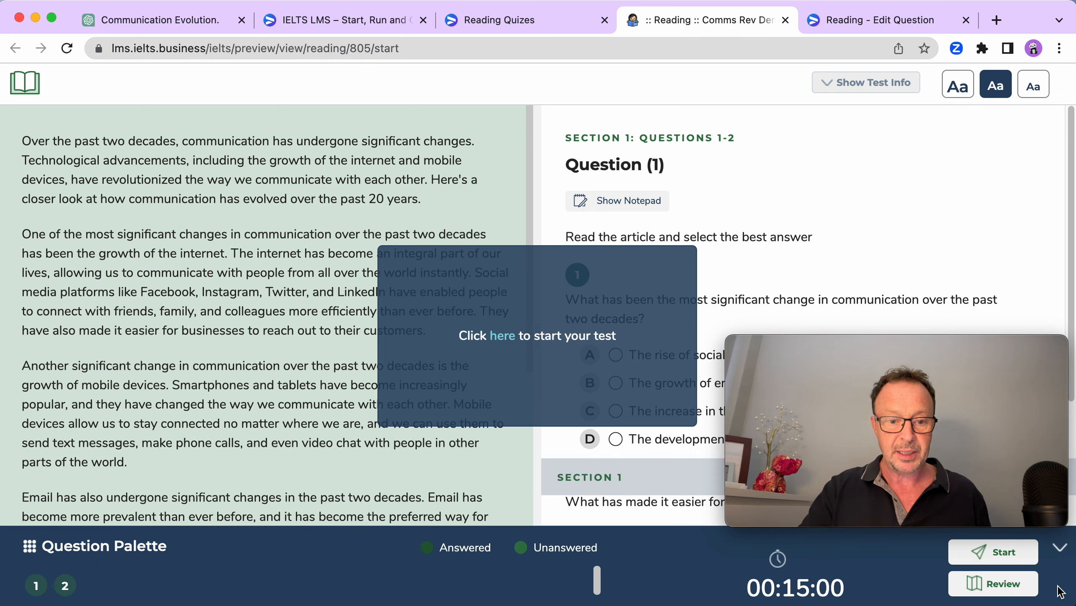
{"action": "left_click", "coordinate": [1067, 549]}
{"action": "left_click_drag", "start_coordinate": [991, 342], "coordinate": [991, 414]}
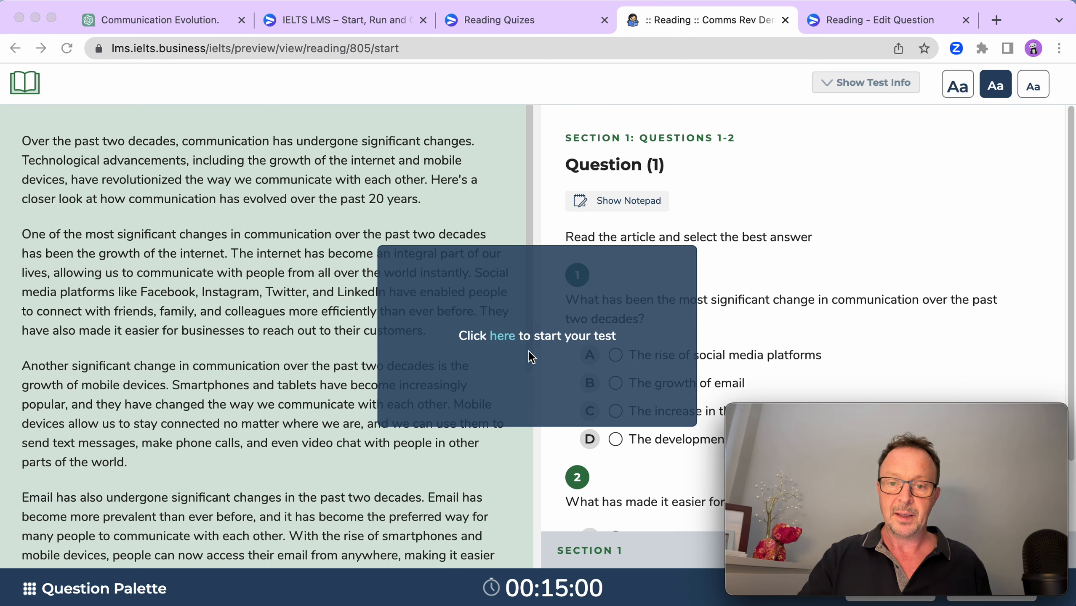
{"action": "left_click", "coordinate": [502, 339]}
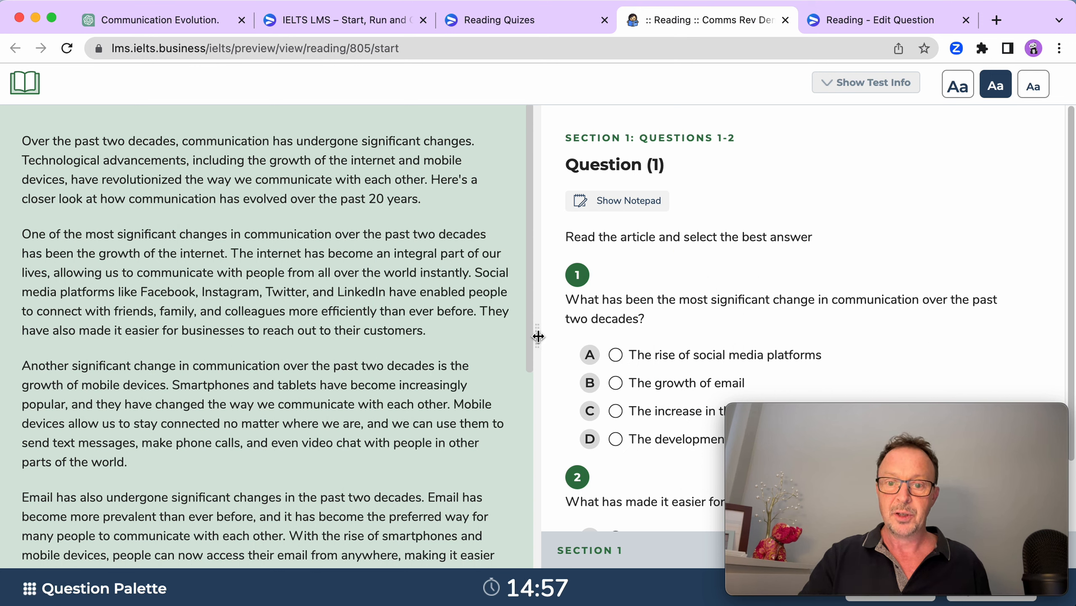
Widen the question pane and try the largest text size before switching to the smallest.
{"action": "left_click_drag", "start_coordinate": [538, 337], "coordinate": [509, 308]}
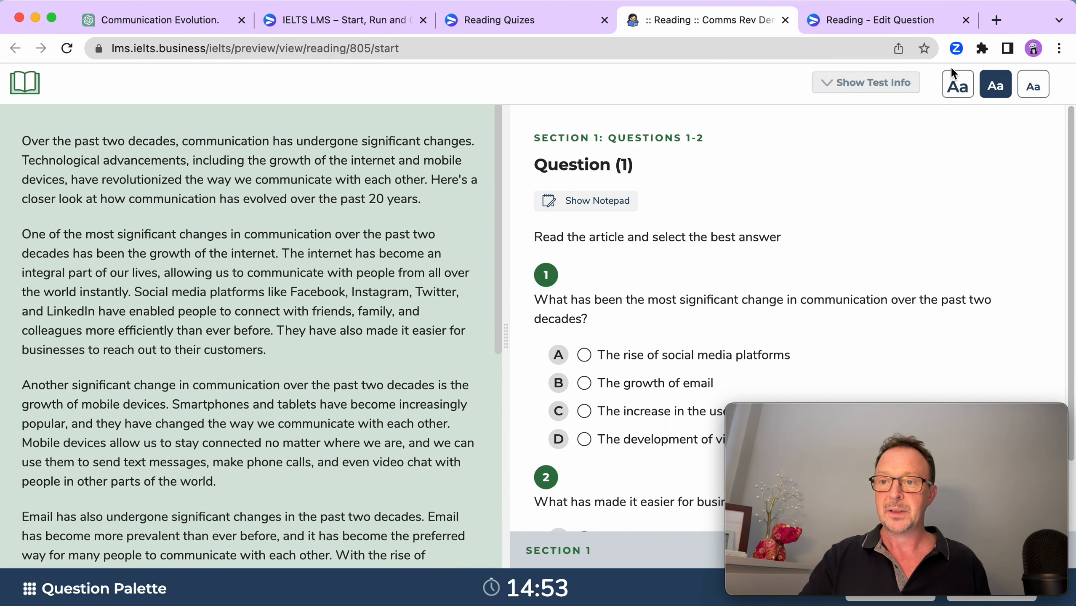
{"action": "left_click", "coordinate": [958, 87]}
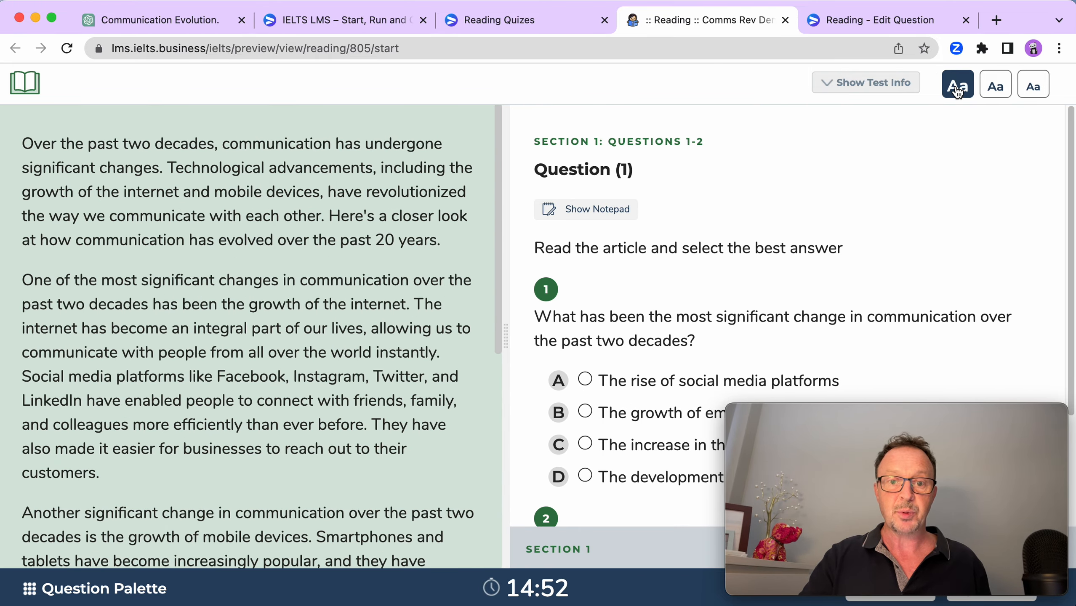
{"action": "left_click", "coordinate": [1032, 96]}
Show the notepad and highlight in green the second-paragraph text from within "internet has become" through "LinkedIn have".
{"action": "left_click", "coordinate": [559, 202]}
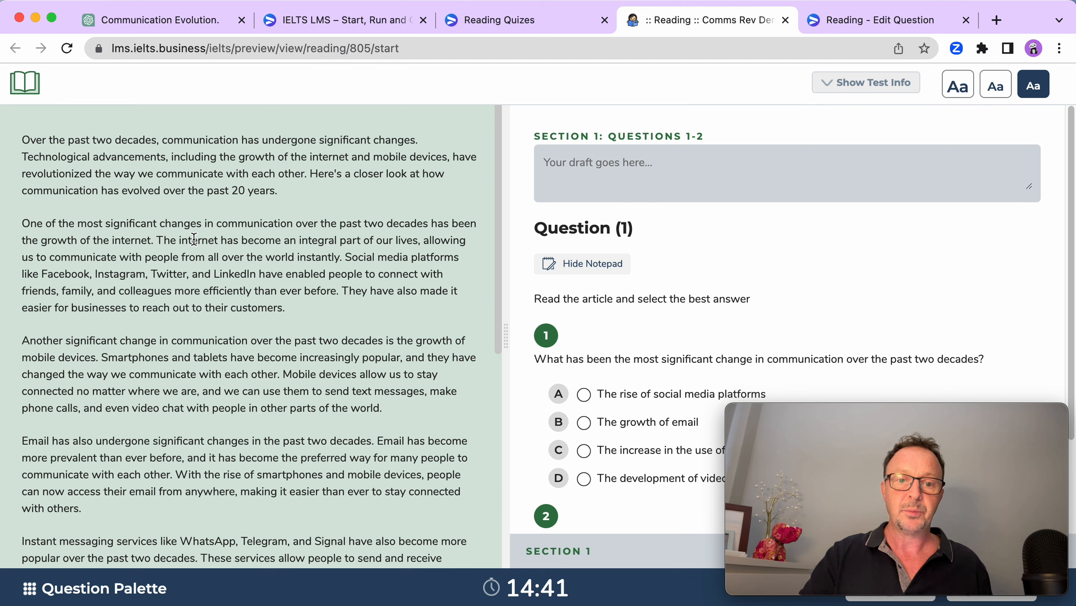
{"action": "mouse_move", "coordinate": [193, 239]}
{"action": "left_mouse_down"}
{"action": "mouse_move", "coordinate": [280, 249]}
{"action": "mouse_move", "coordinate": [291, 274]}
{"action": "left_mouse_up"}
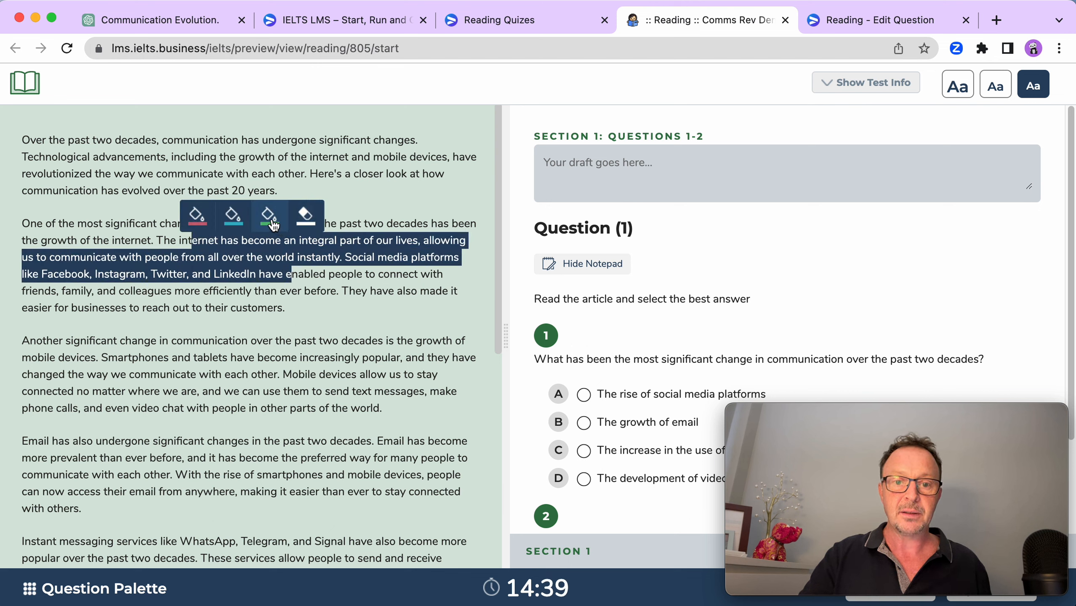
{"action": "left_click", "coordinate": [269, 217]}
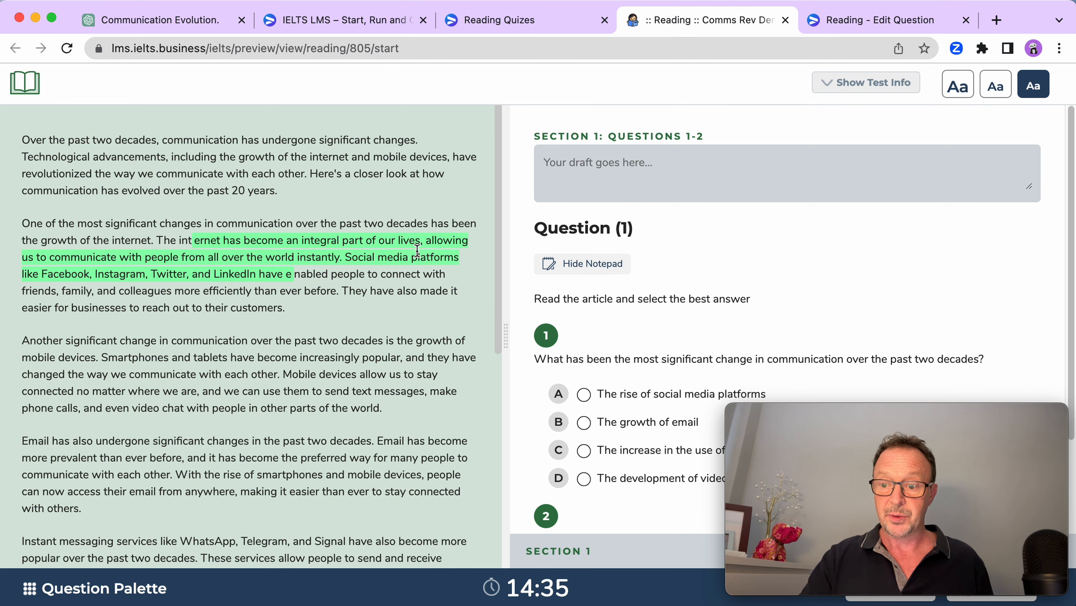
Answer question 1 with A, The rise of social media platforms, and question 2 with B, G.
{"action": "scroll", "coordinate": [518, 291], "scroll_direction": "down", "scroll_amount": 4}
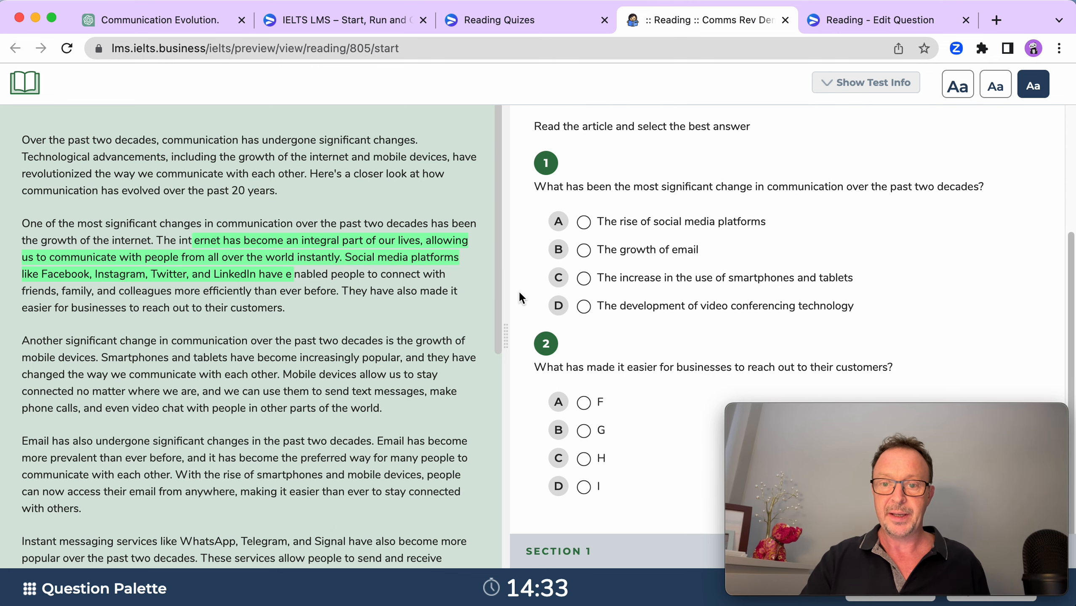
{"action": "left_click", "coordinate": [585, 222]}
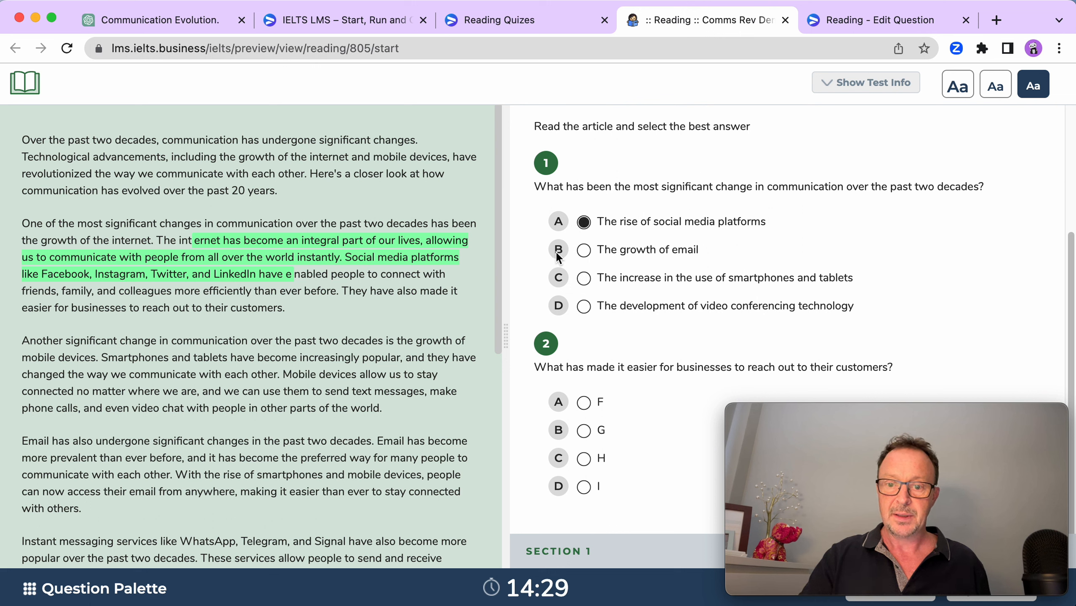
{"action": "left_click", "coordinate": [585, 431]}
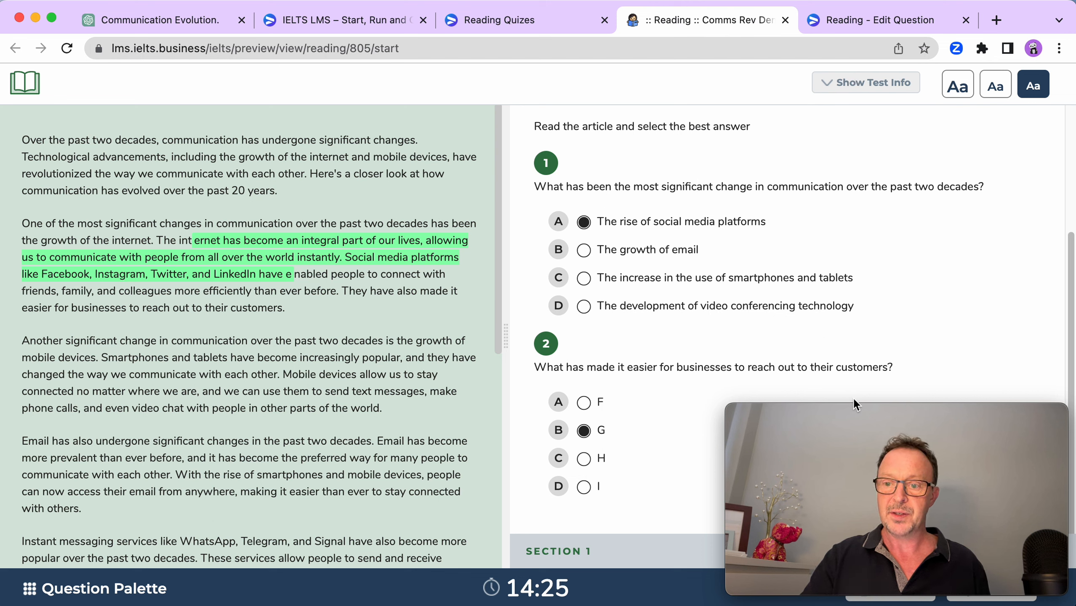
End the test by viewing the solution, and open the scores and explanation.
{"action": "left_click_drag", "start_coordinate": [863, 408], "coordinate": [623, 417]}
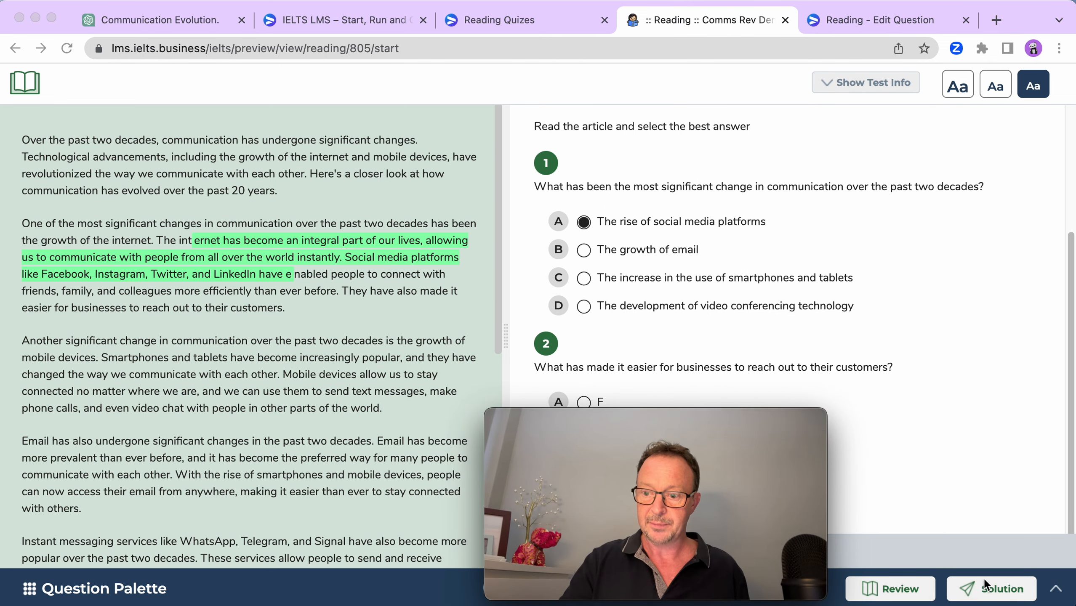
{"action": "left_click", "coordinate": [998, 588]}
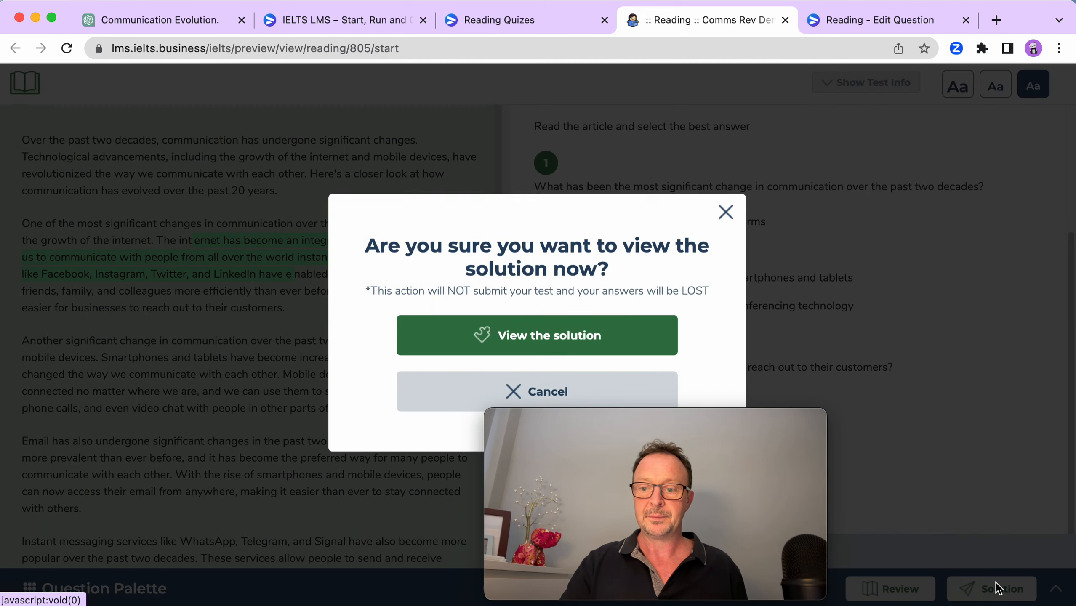
{"action": "left_click", "coordinate": [566, 359]}
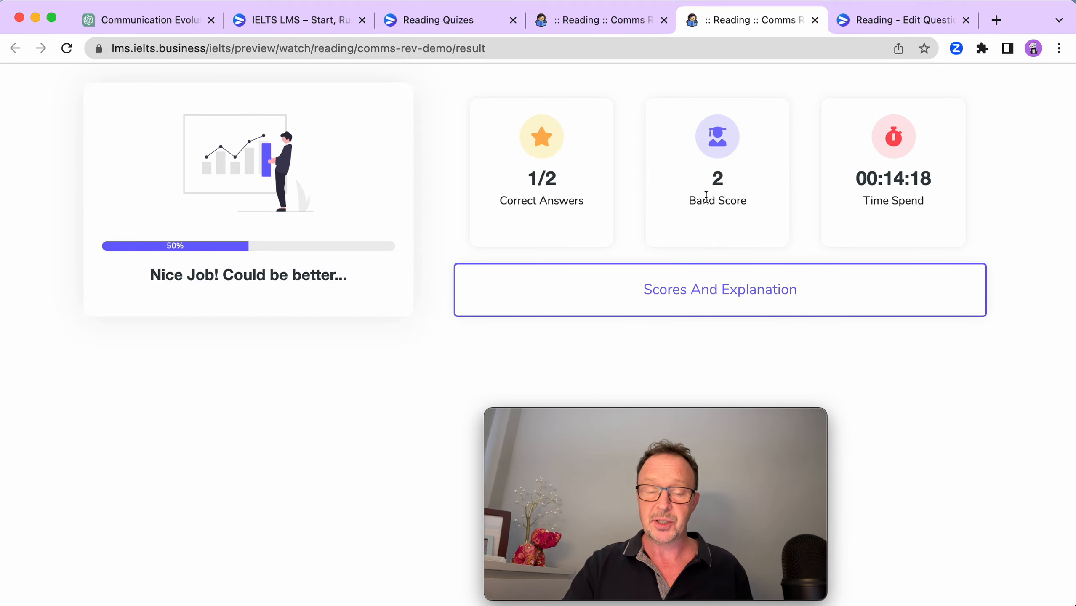
{"action": "left_click", "coordinate": [749, 302]}
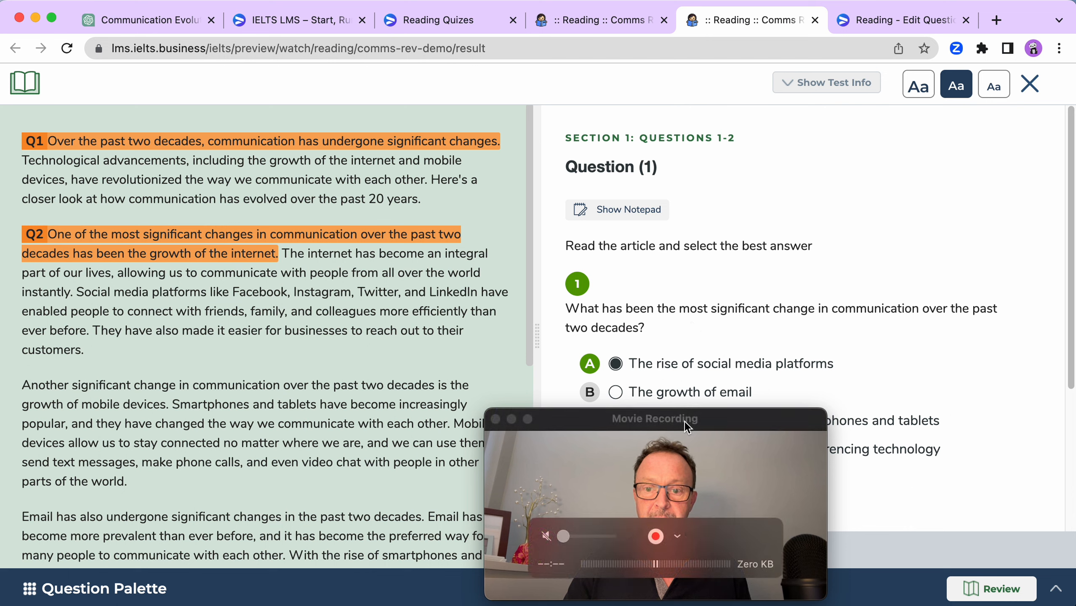
{"action": "left_click_drag", "start_coordinate": [685, 422], "coordinate": [935, 424]}
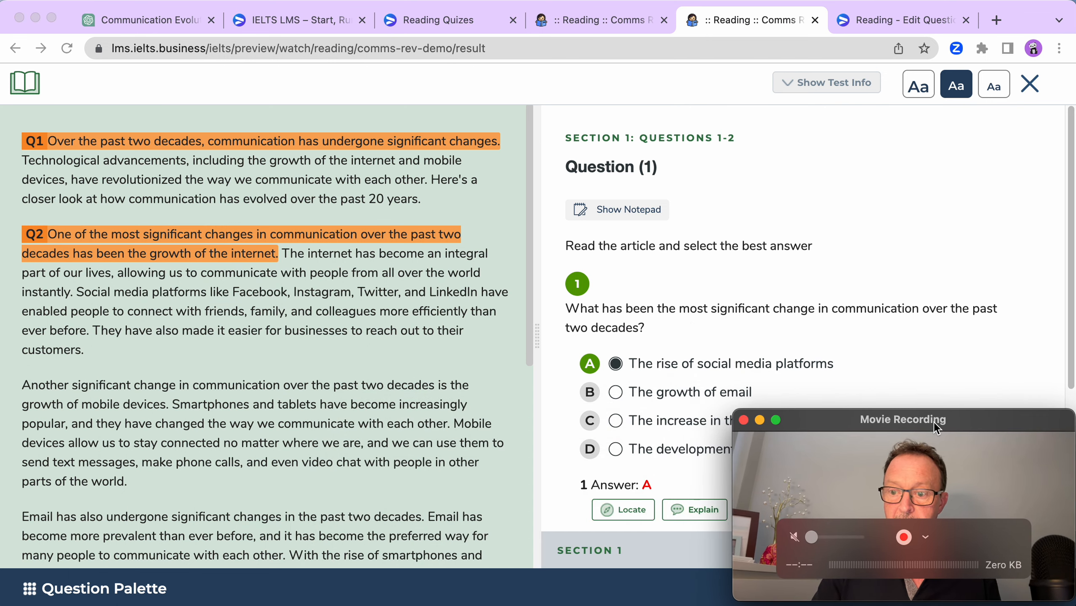
Locate question 1's answer in the passage and show its explanation.
{"action": "scroll", "coordinate": [688, 273], "scroll_direction": "down", "scroll_amount": 3}
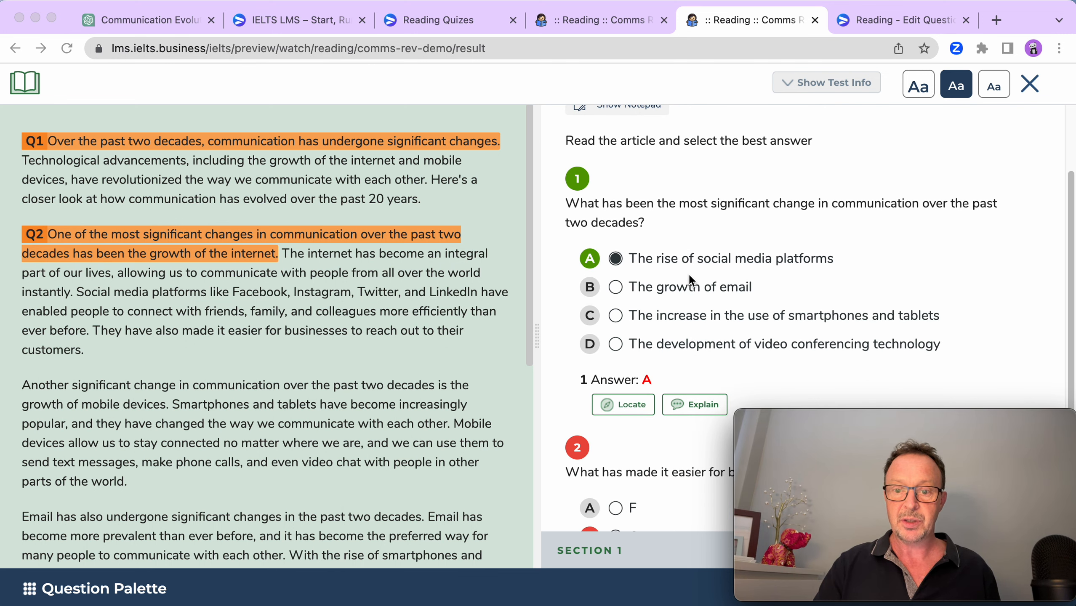
{"action": "scroll", "coordinate": [689, 275], "scroll_direction": "down", "scroll_amount": 2}
{"action": "left_click", "coordinate": [621, 343]}
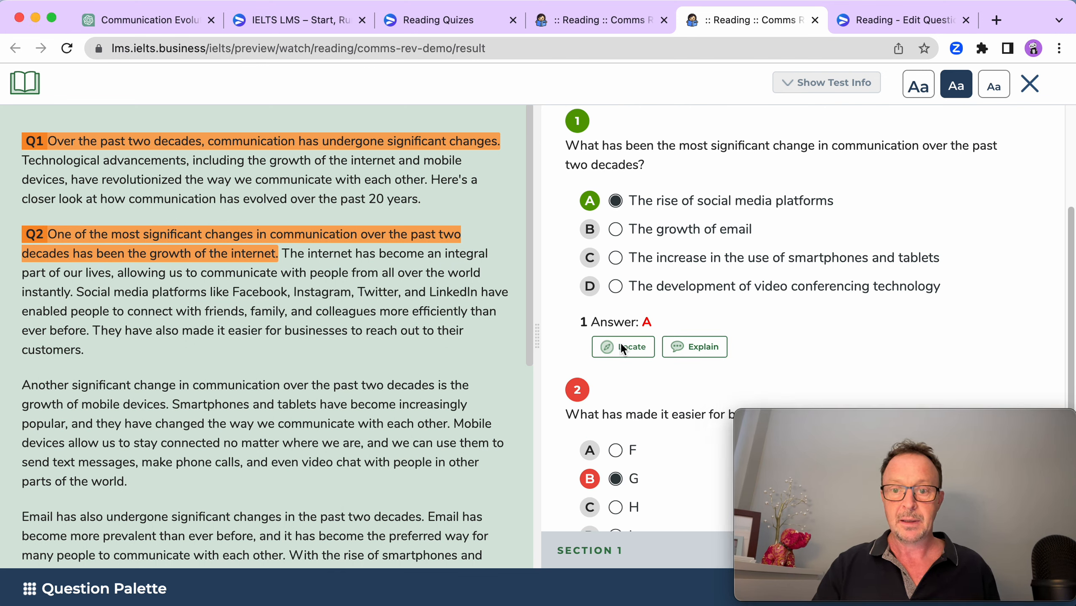
{"action": "left_click", "coordinate": [622, 347]}
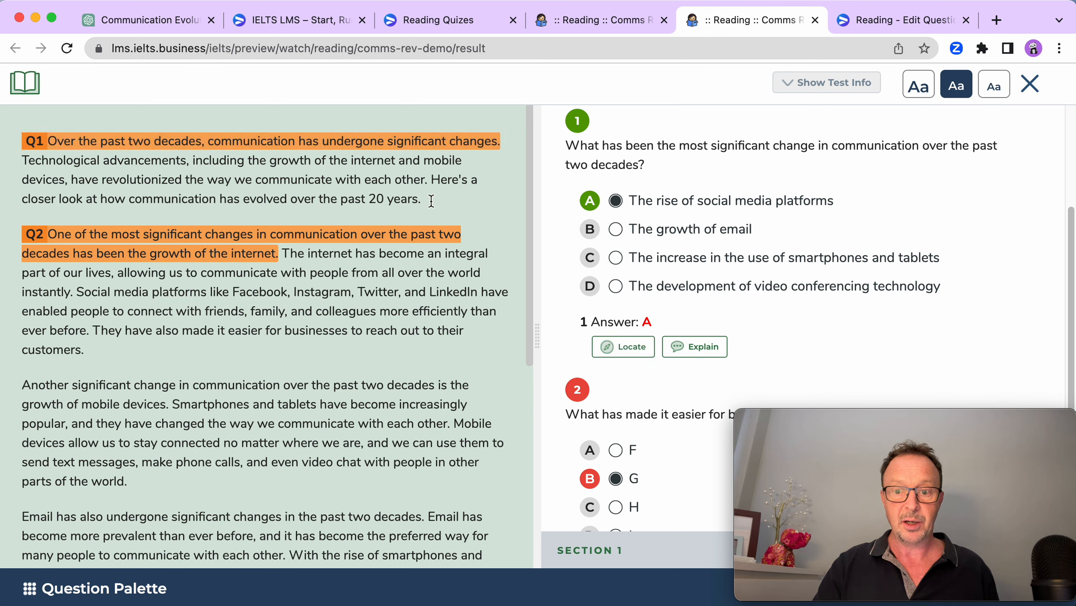
{"action": "left_click", "coordinate": [692, 355]}
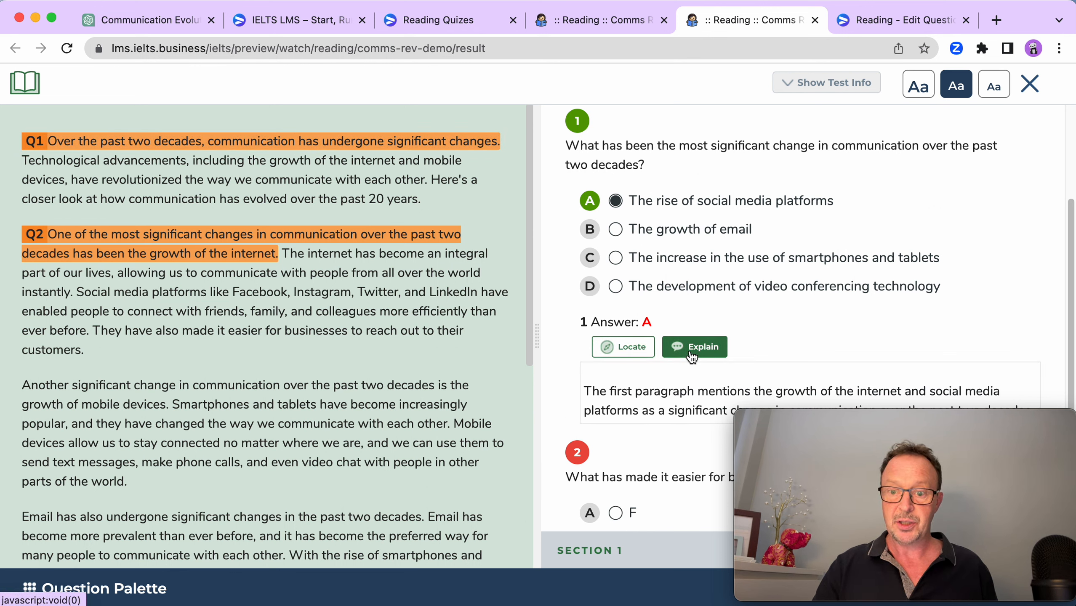
Review question 2's result and locate its answer in the passage.
{"action": "scroll", "coordinate": [770, 323], "scroll_direction": "down", "scroll_amount": 3}
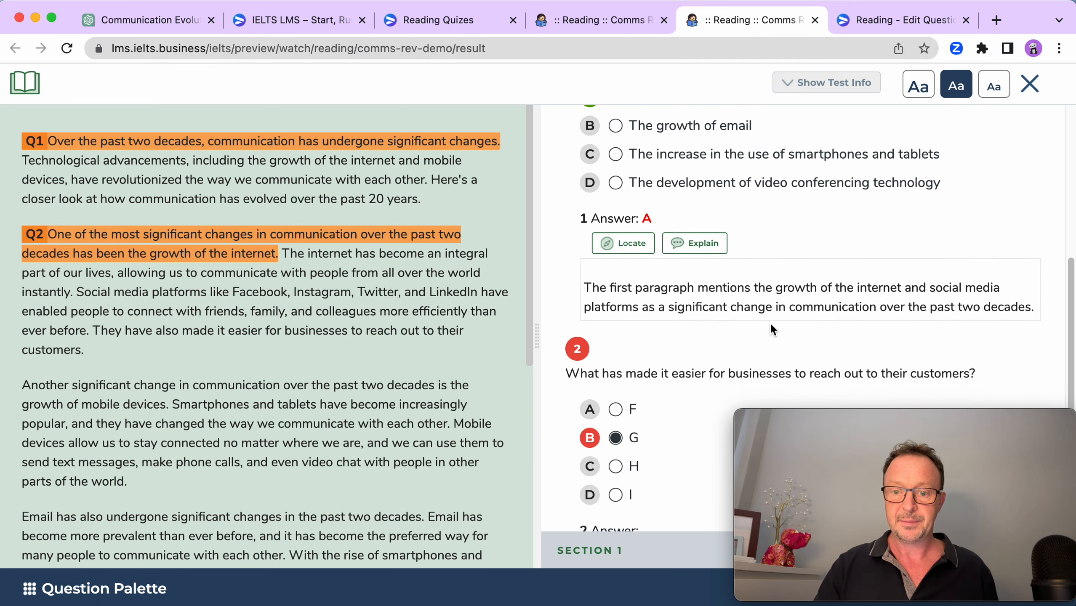
{"action": "scroll", "coordinate": [769, 322], "scroll_direction": "down", "scroll_amount": 2}
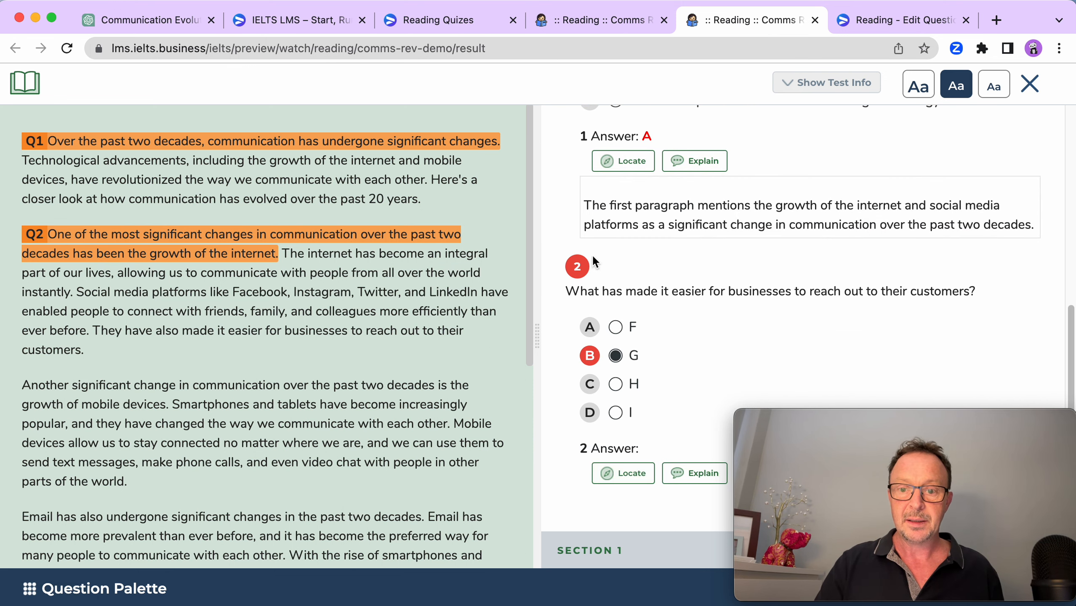
{"action": "left_click", "coordinate": [626, 482]}
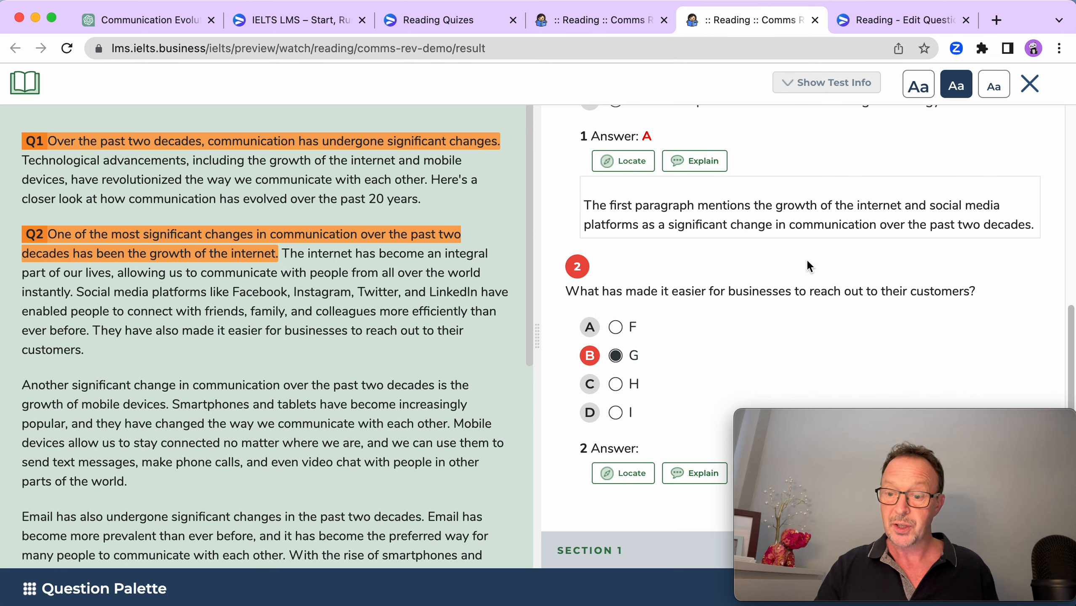
Reopen Question 2 from the quiz's question list, mark option G as the correct choice, and save the changes.
{"action": "left_click", "coordinate": [912, 19]}
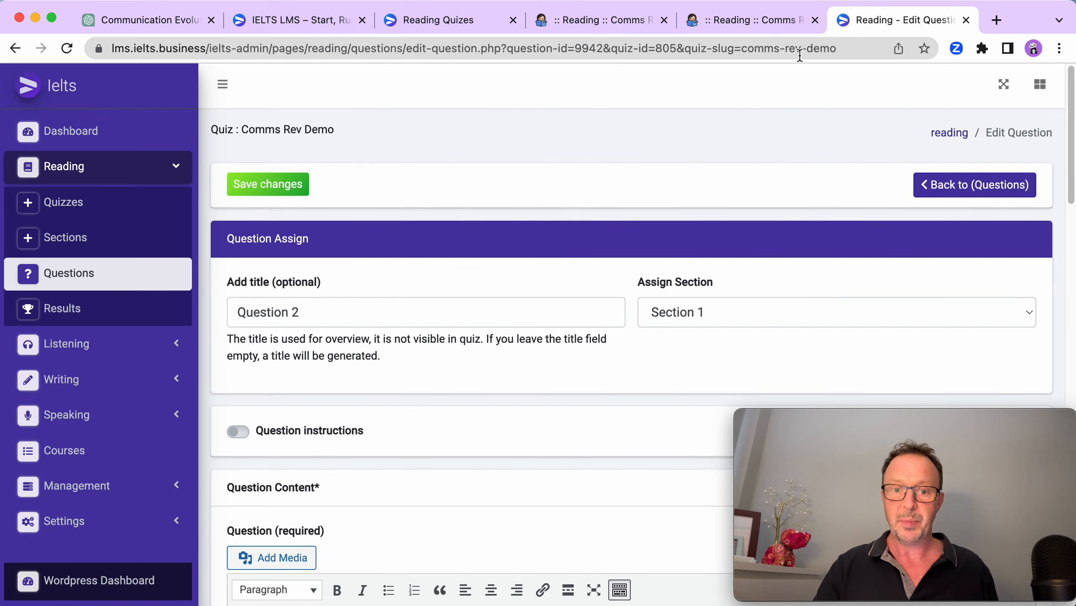
{"action": "left_click", "coordinate": [952, 192]}
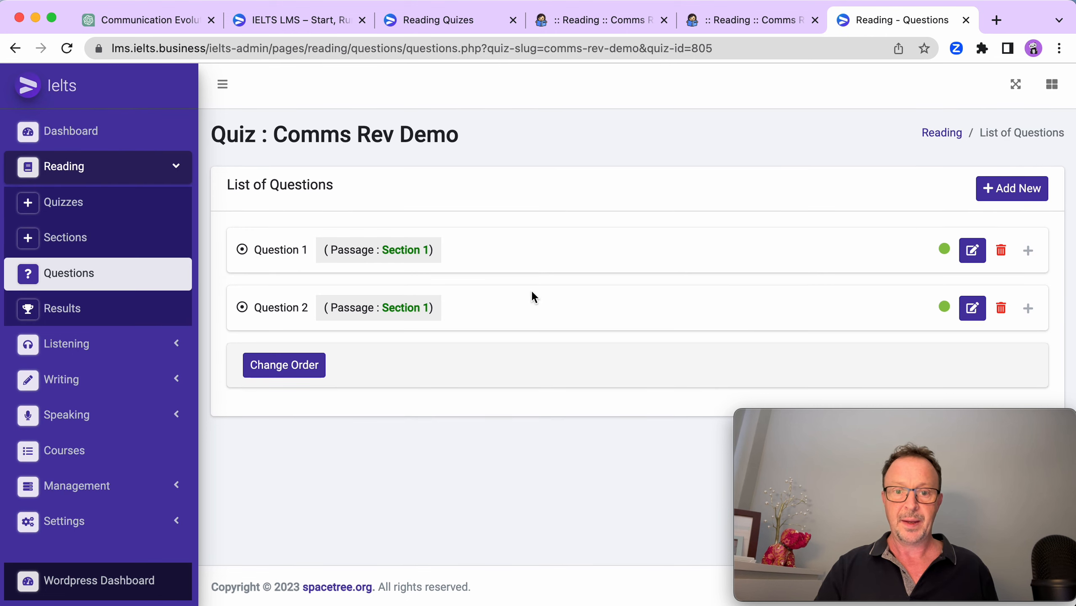
{"action": "left_click", "coordinate": [972, 309]}
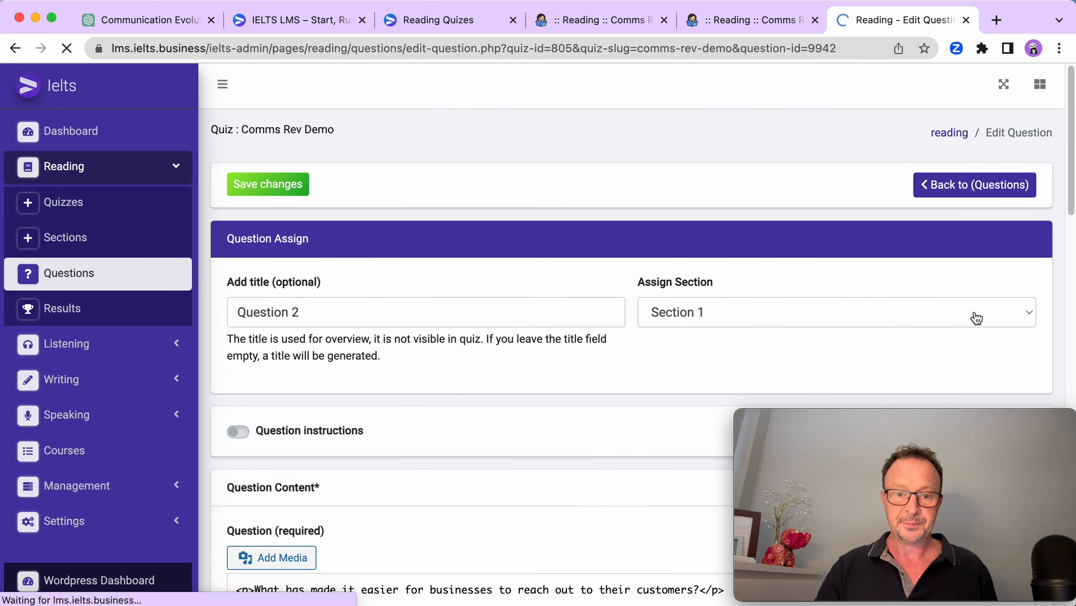
{"action": "scroll", "coordinate": [572, 387], "scroll_direction": "down", "scroll_amount": 6}
{"action": "scroll", "coordinate": [572, 390], "scroll_direction": "down", "scroll_amount": 10}
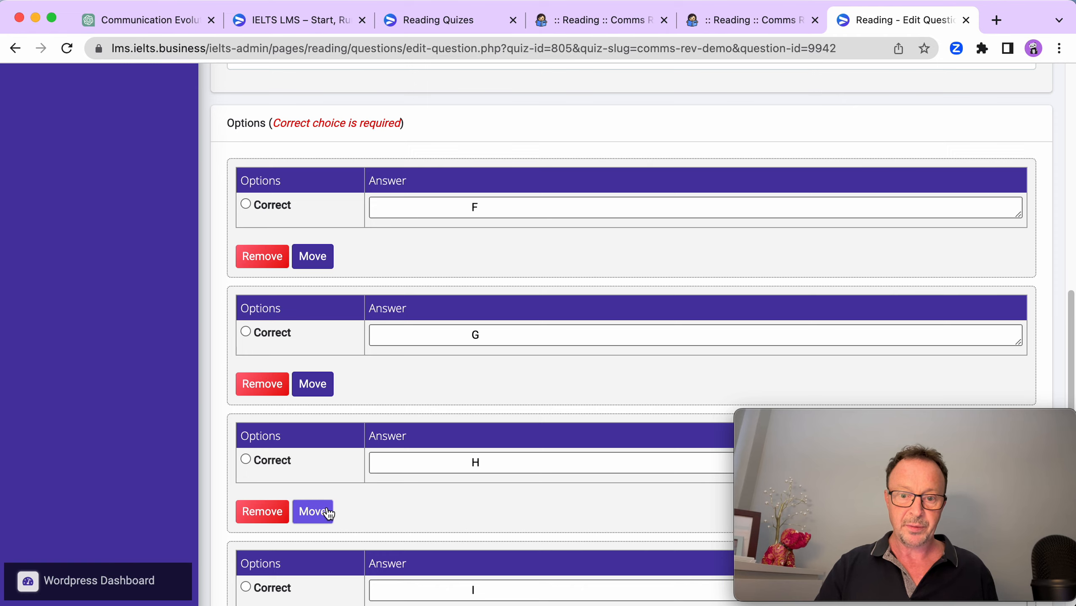
{"action": "scroll", "coordinate": [329, 512], "scroll_direction": "down", "scroll_amount": 2}
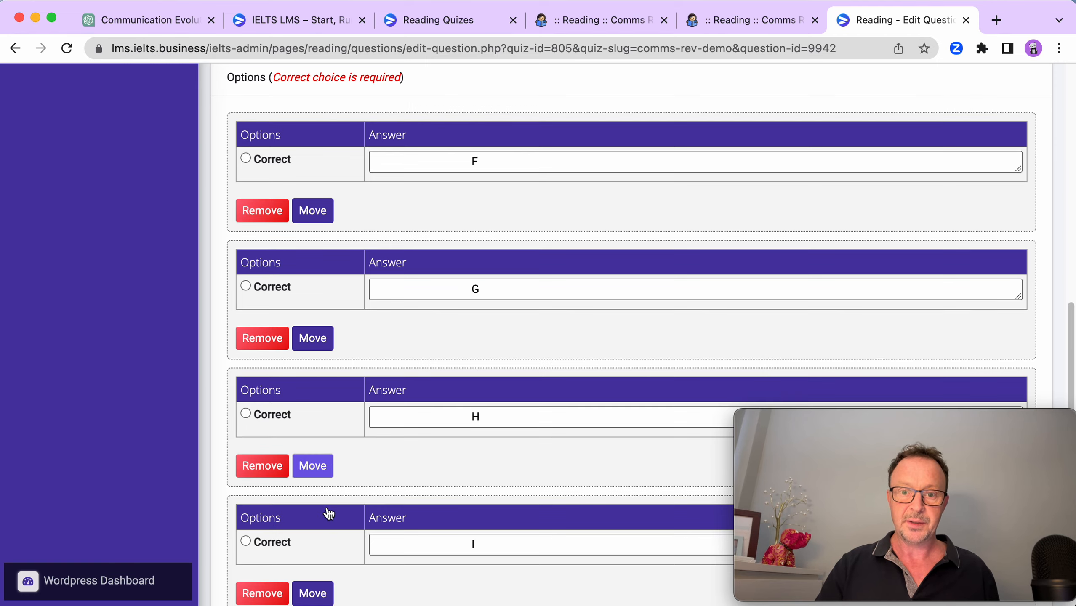
{"action": "left_click", "coordinate": [246, 286]}
{"action": "scroll", "coordinate": [361, 350], "scroll_direction": "down", "scroll_amount": 10}
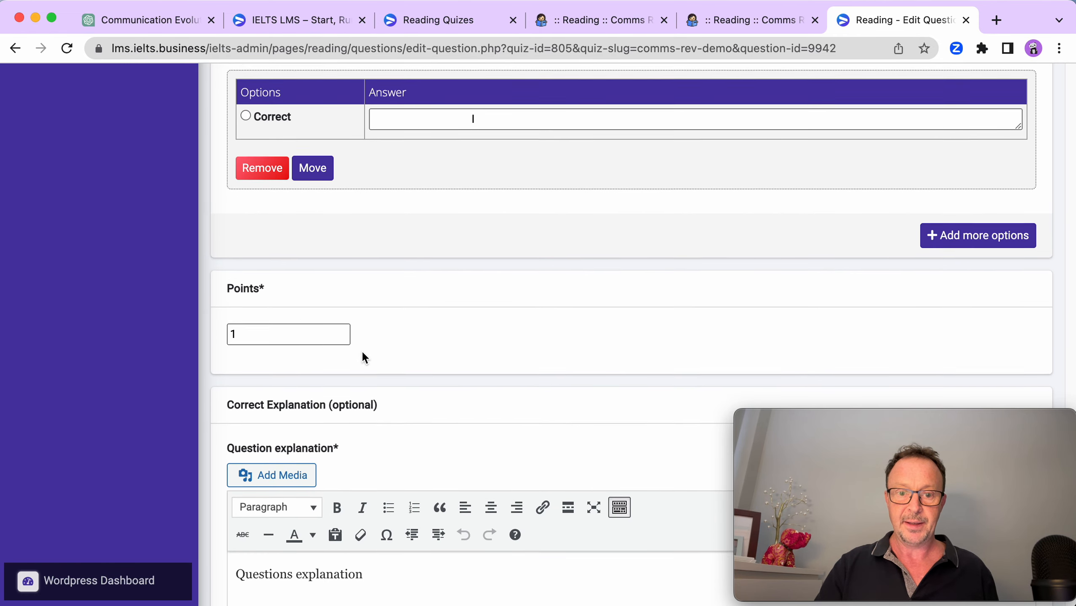
{"action": "scroll", "coordinate": [363, 353], "scroll_direction": "down", "scroll_amount": 5}
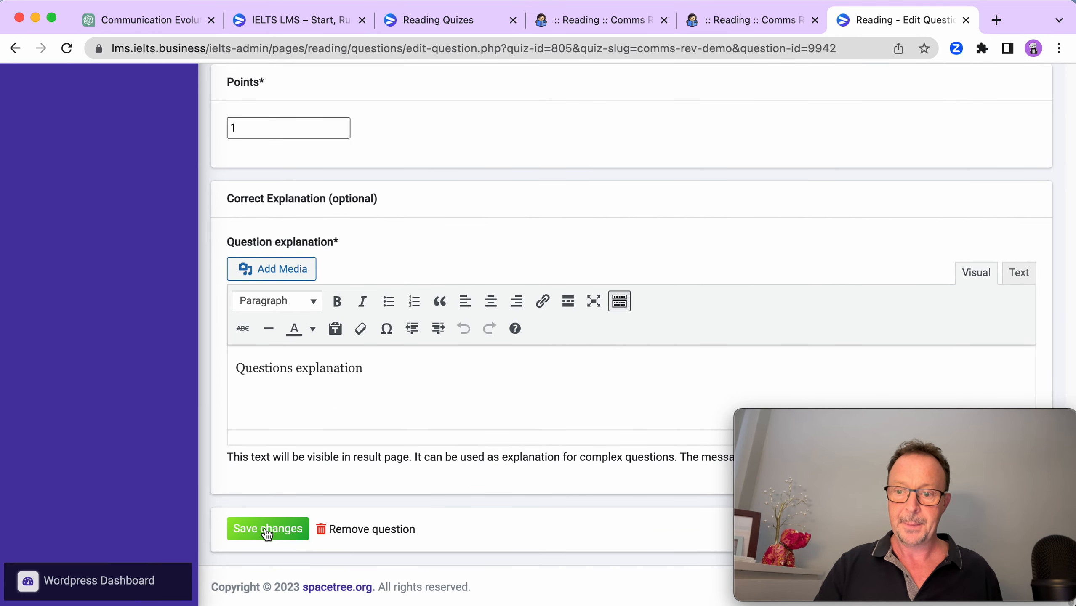
{"action": "left_click", "coordinate": [267, 531]}
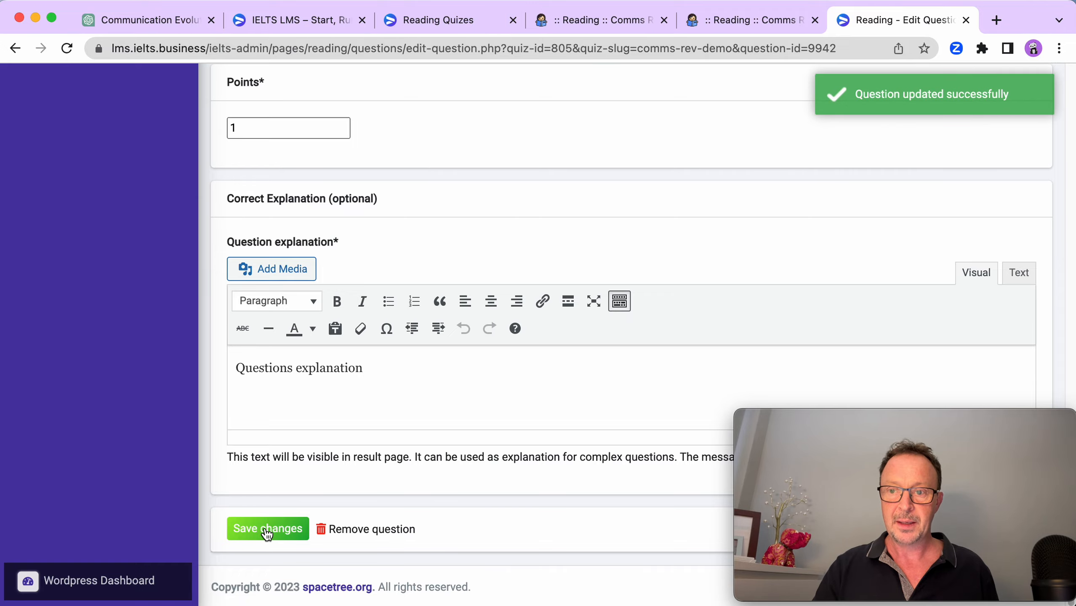
Return from editing Question 2 to the Comms Rev Demo quiz's list of questions.
{"action": "scroll", "coordinate": [733, 326], "scroll_direction": "up", "scroll_amount": 15}
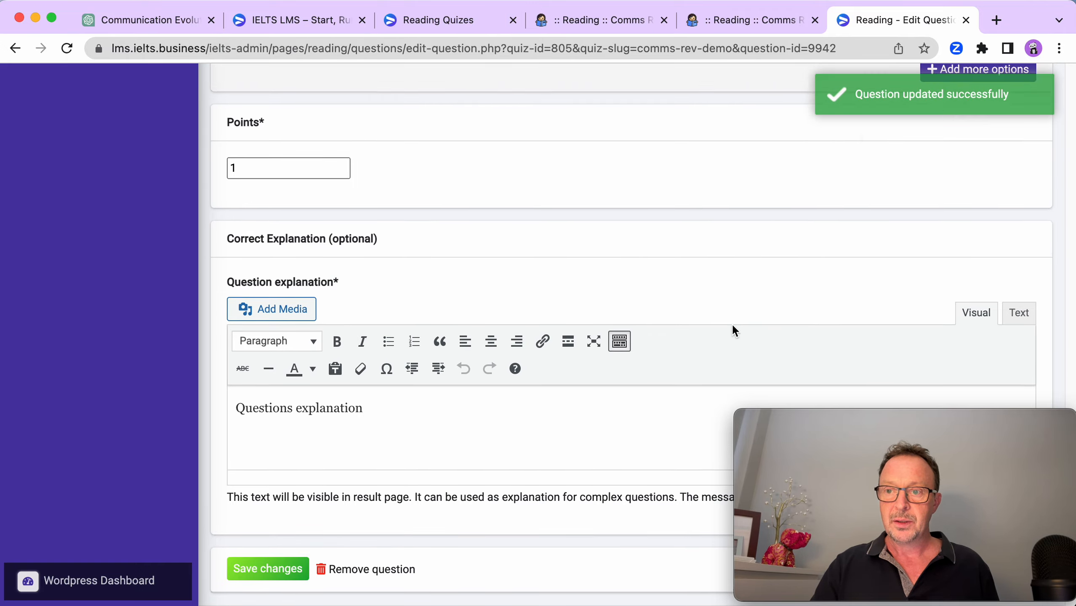
{"action": "scroll", "coordinate": [732, 324], "scroll_direction": "up", "scroll_amount": 20}
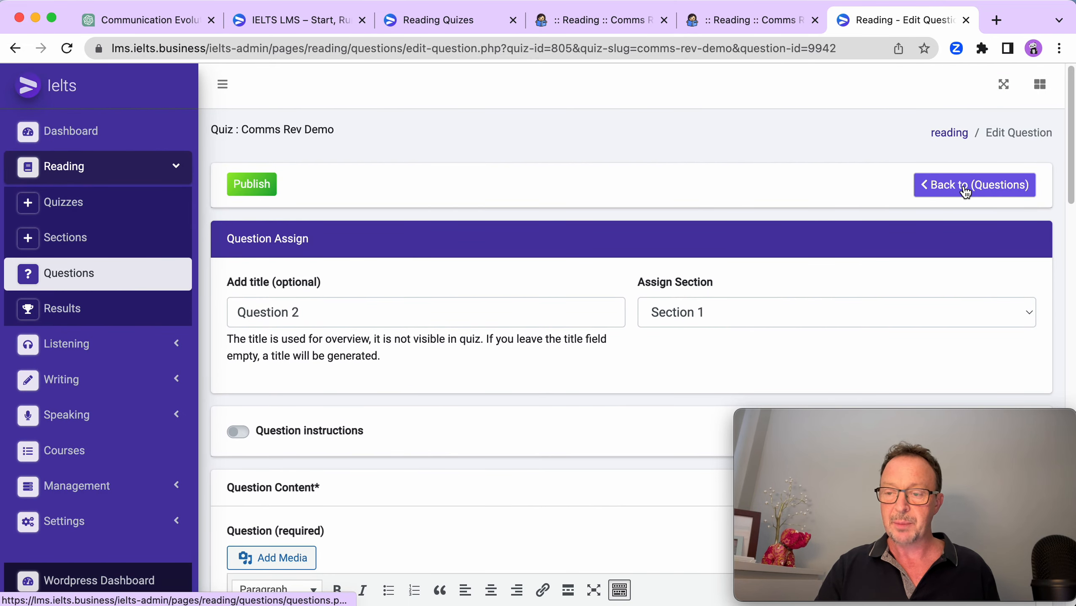
{"action": "left_click", "coordinate": [965, 190]}
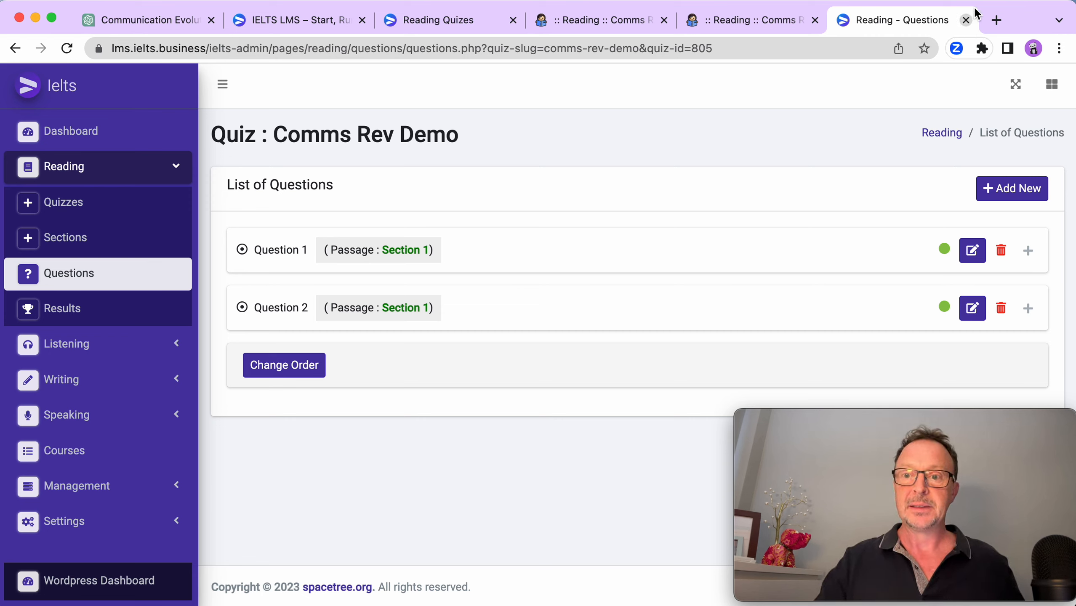
Revisit the open test result and preview pages, and return to the Reading Quizzes list showing Comms Rev Demo.
{"action": "left_click", "coordinate": [752, 16]}
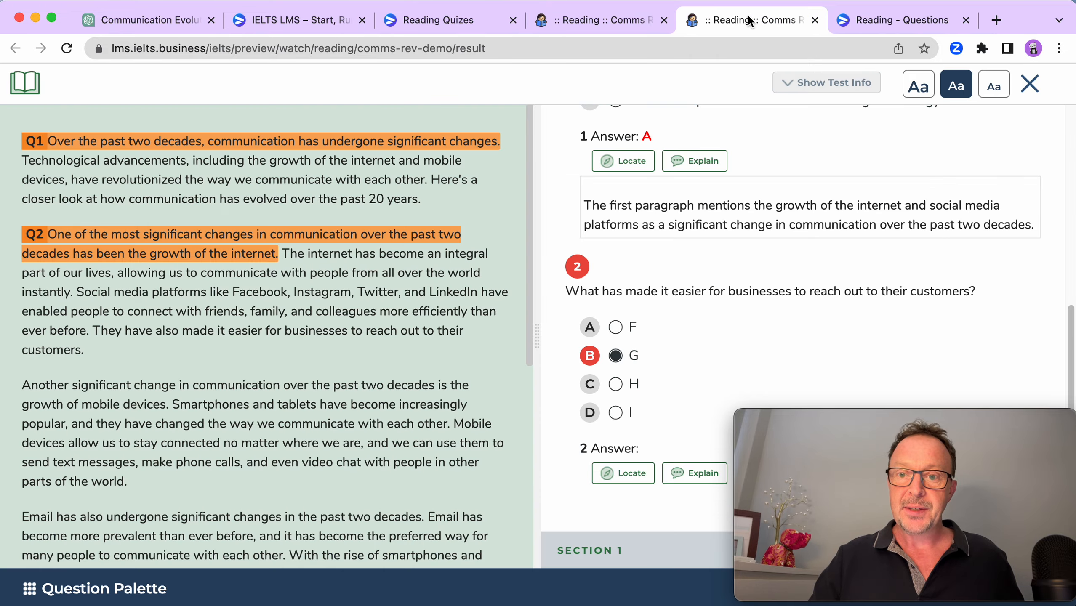
{"action": "left_click", "coordinate": [602, 19]}
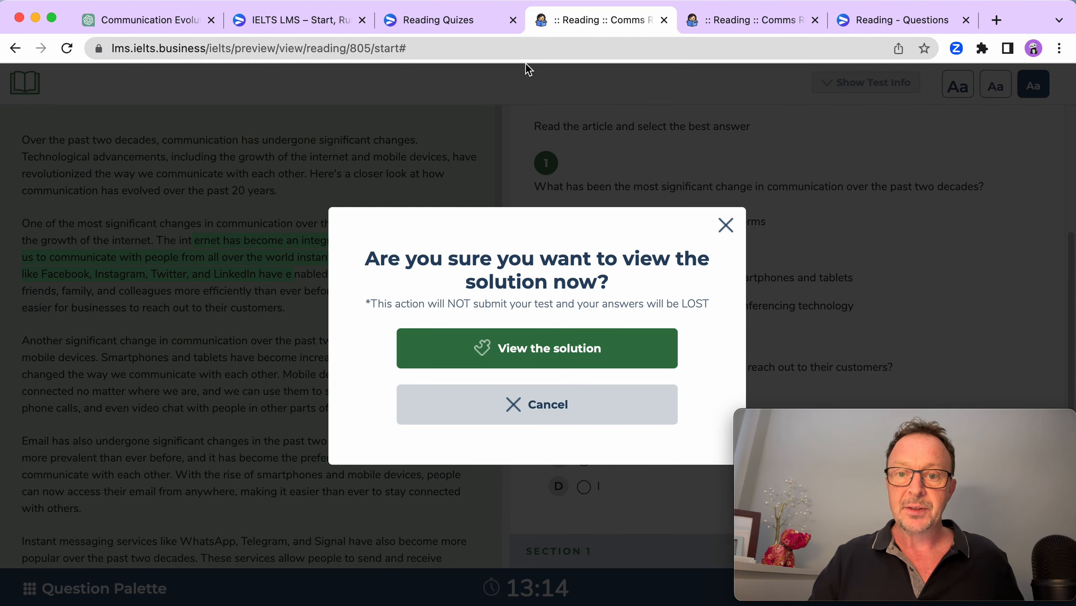
{"action": "left_click", "coordinate": [456, 22]}
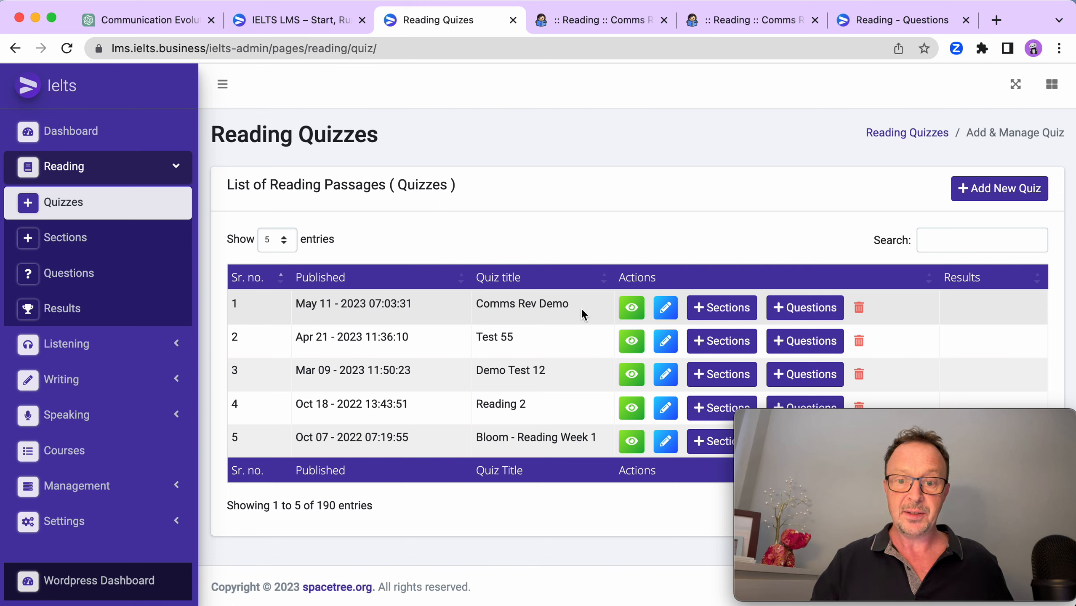
View the list of course modules, and return to the admin dashboard.
{"action": "left_click", "coordinate": [68, 451]}
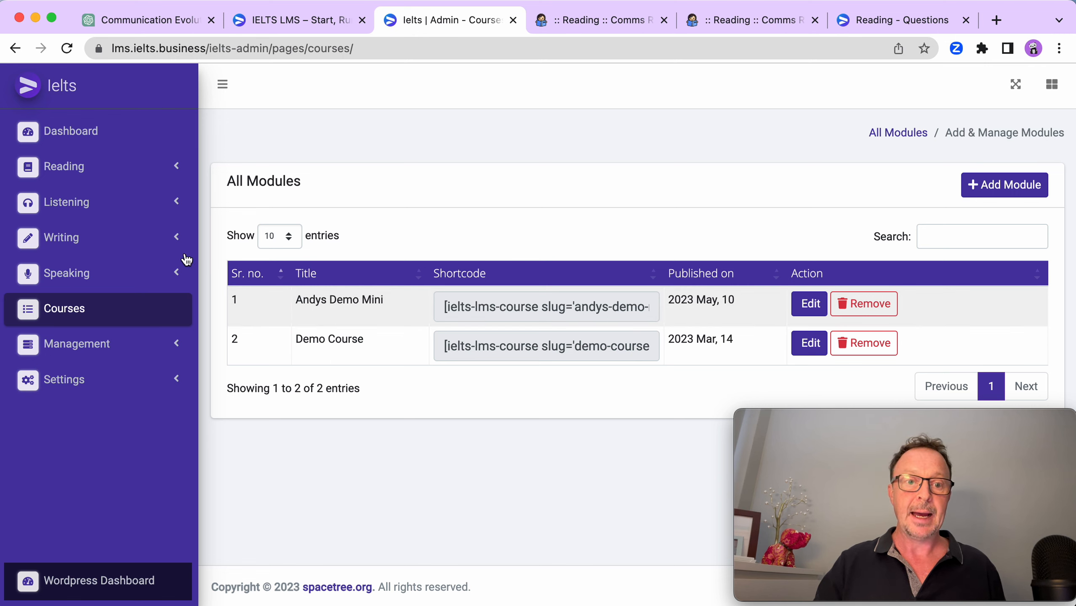
{"action": "left_click", "coordinate": [80, 182]}
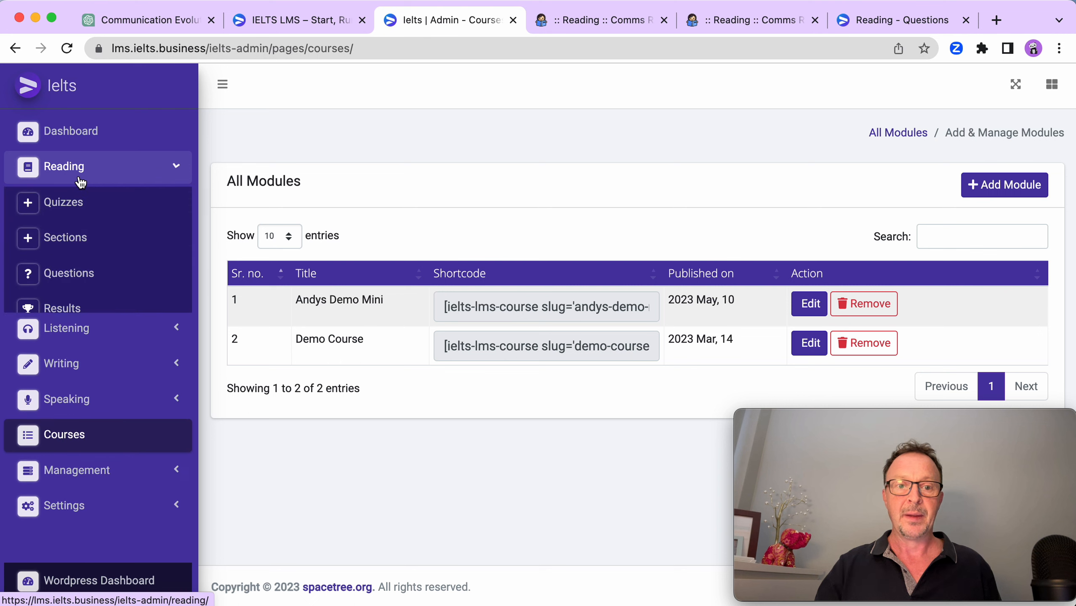
{"action": "left_click", "coordinate": [59, 140]}
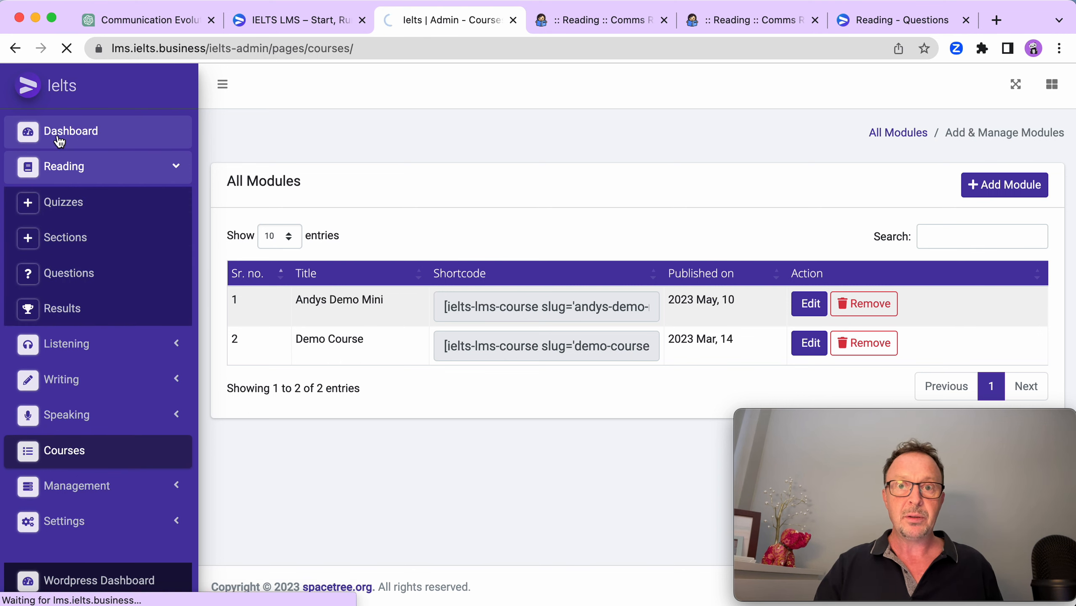